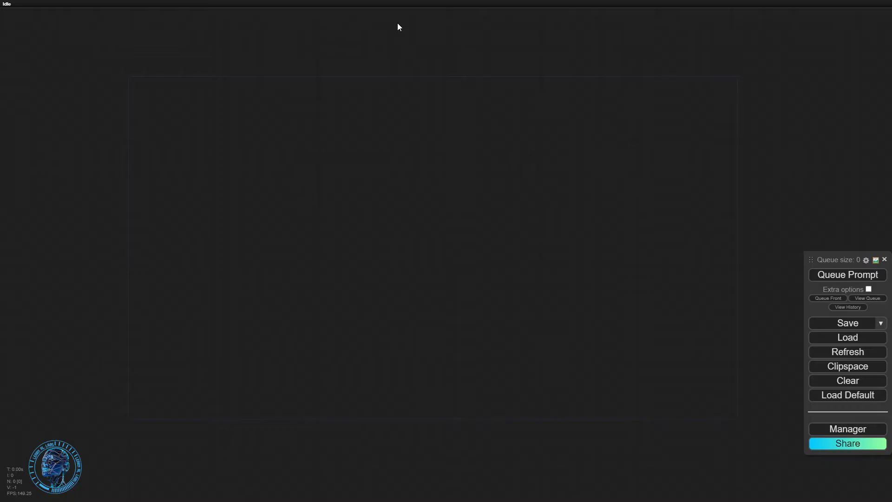
Load the default workflow and remove its Save Image node.
left_click(854, 402)
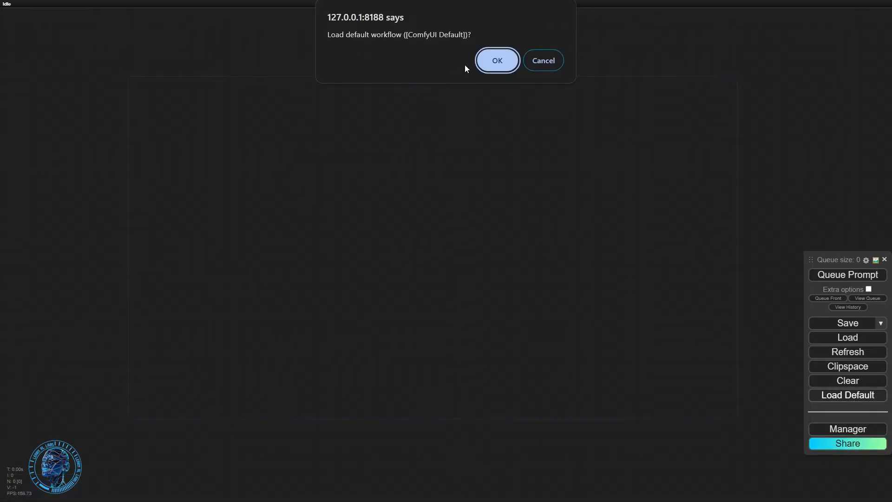
left_click(495, 61)
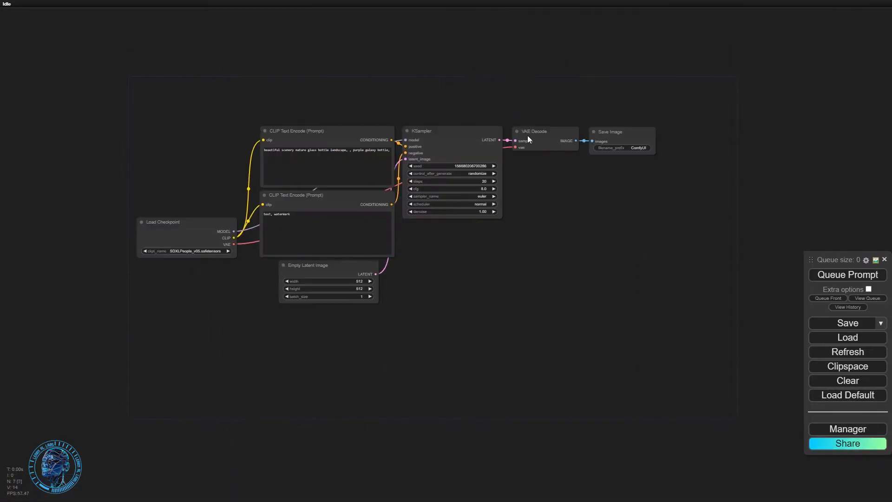
right_click(631, 140)
left_click(641, 413)
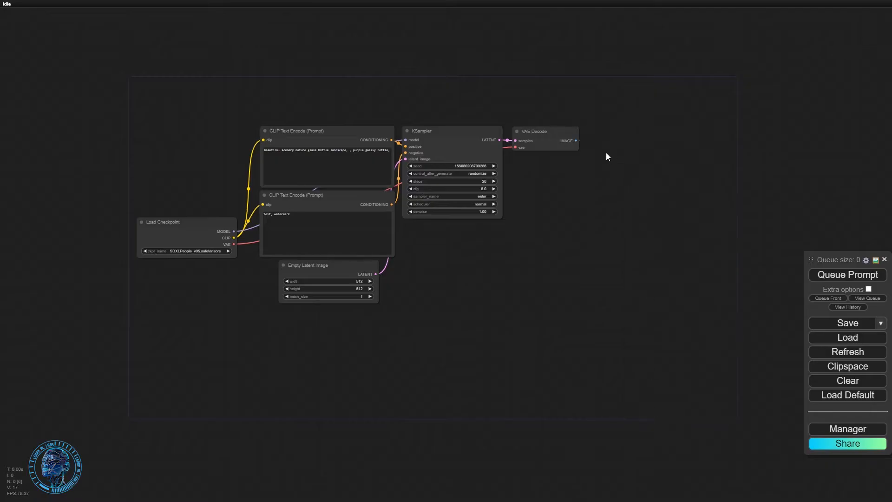
Add a Preview Image node connected to the VAE Decode node's IMAGE output and enlarge it.
left_click_drag(575, 139, 586, 166)
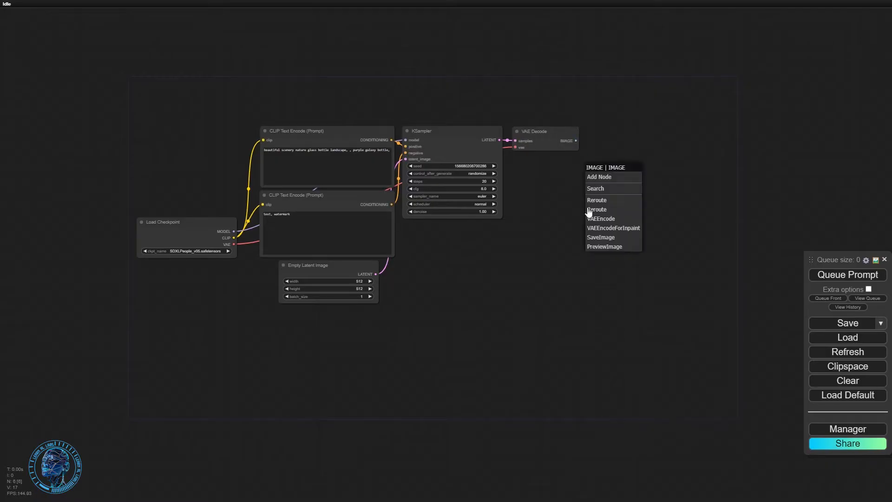
left_click(604, 247)
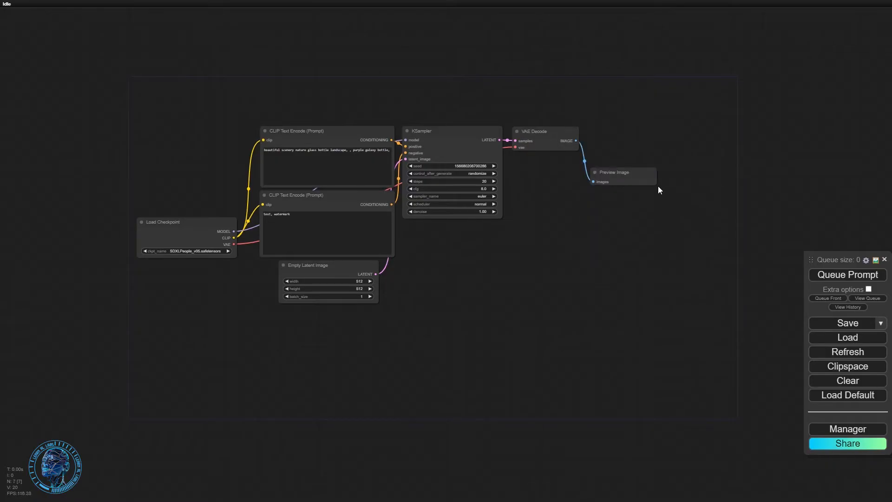
left_click_drag(655, 185, 683, 267)
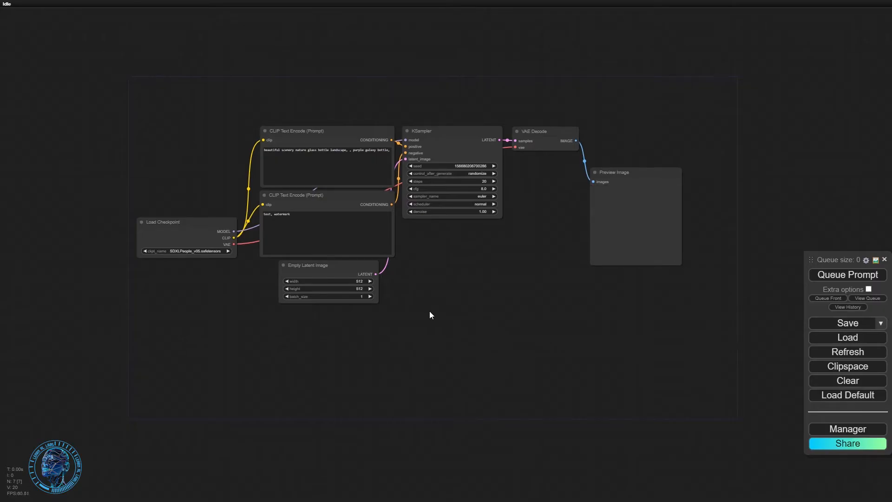
Add an IPAdapter Unified Loader FaceID node in the empty space above the Load Checkpoint node.
left_click_drag(429, 311, 619, 472)
scroll(450, 351, "up", 5)
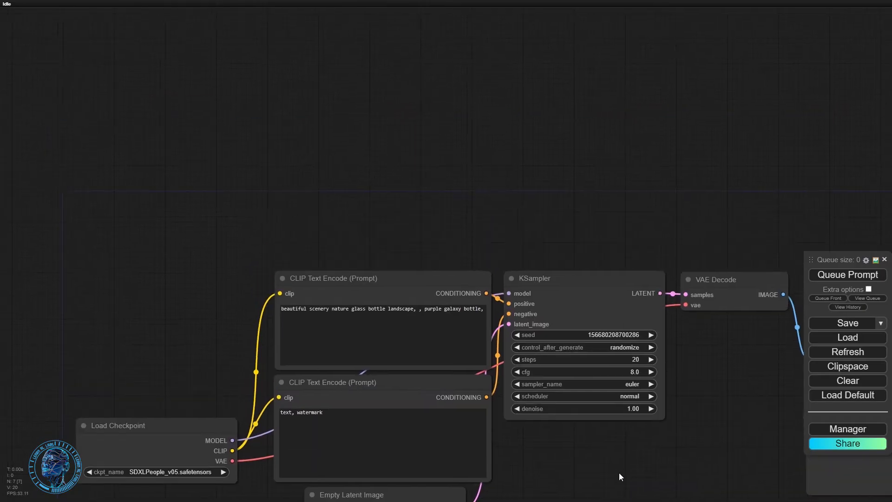
double_click(280, 153)
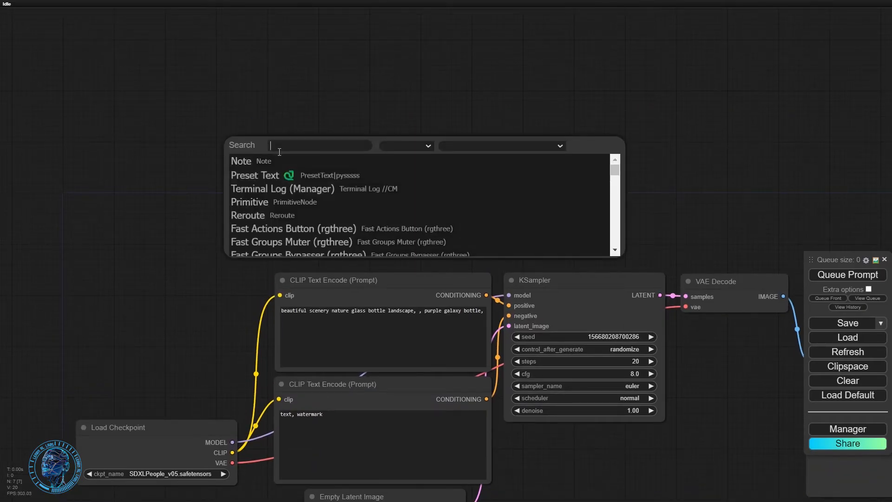
type("ipa")
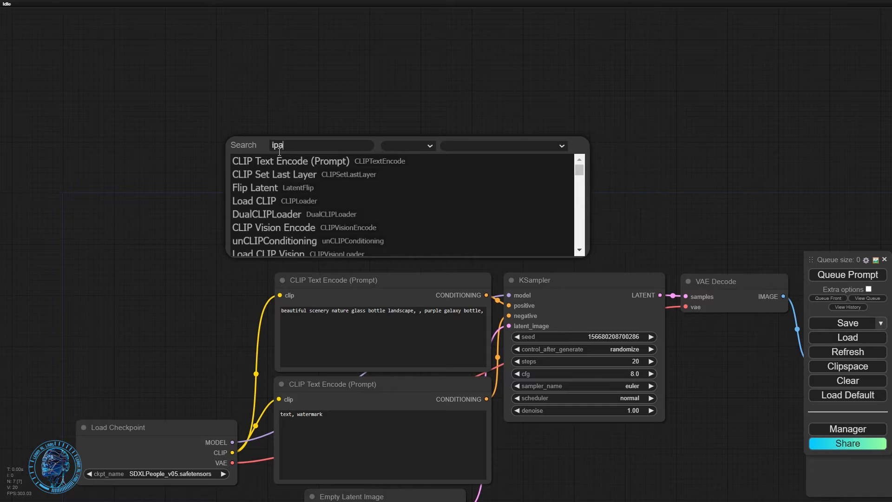
type("dapt")
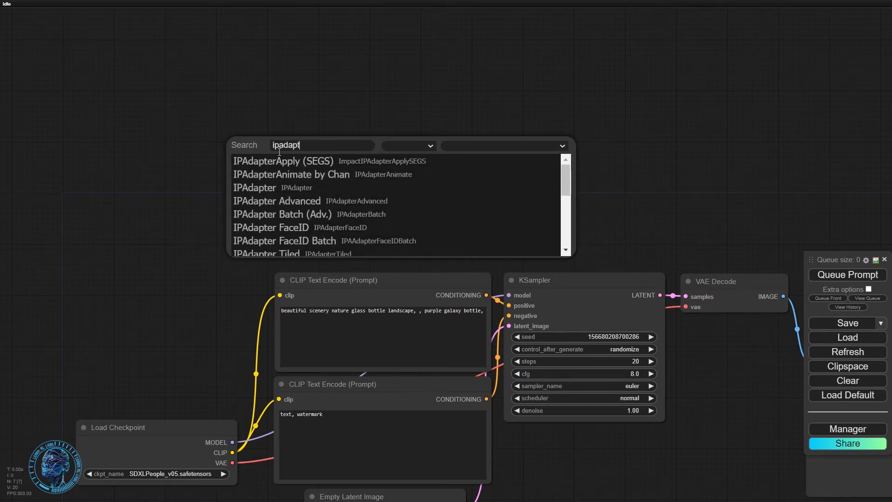
type("er u")
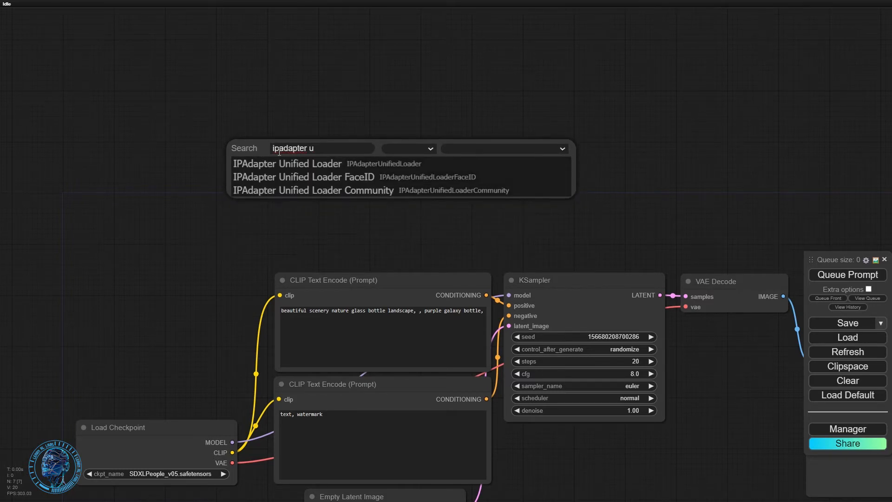
left_click(363, 181)
left_click_drag(373, 145, 197, 114)
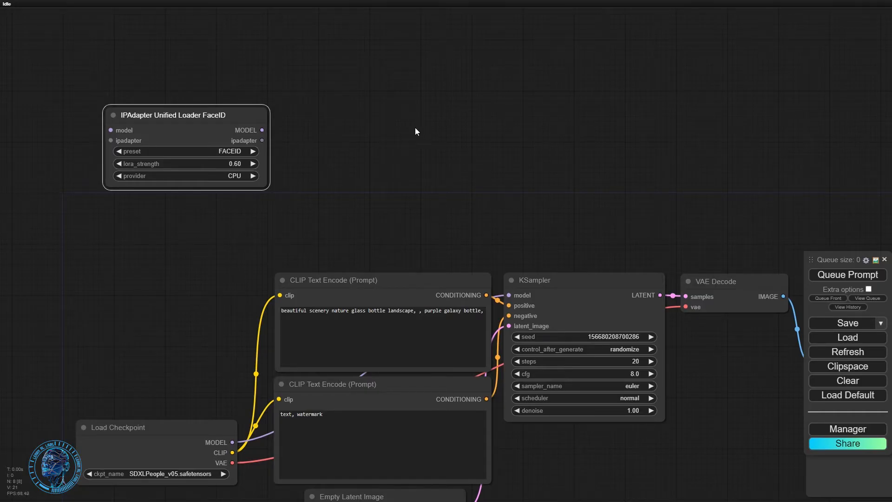
Add a basic IPAdapter node beside the IPAdapter Unified Loader FaceID node.
double_click(375, 105)
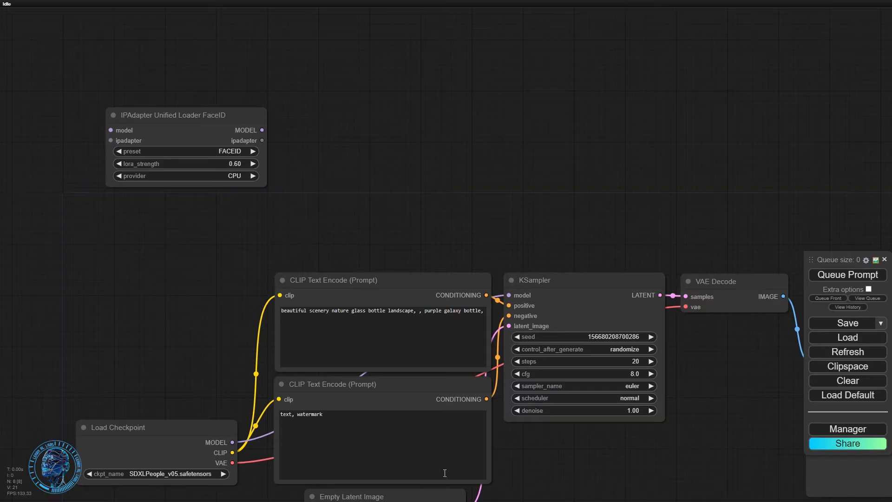
double_click(356, 126)
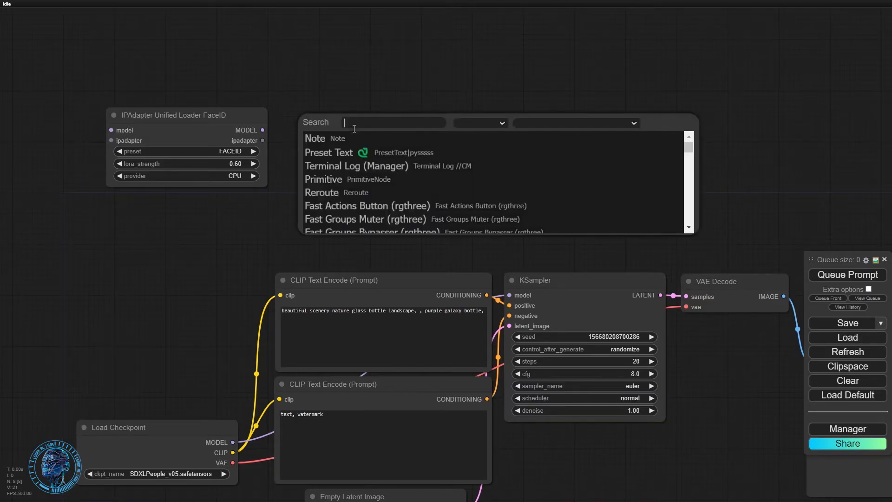
type("ipada")
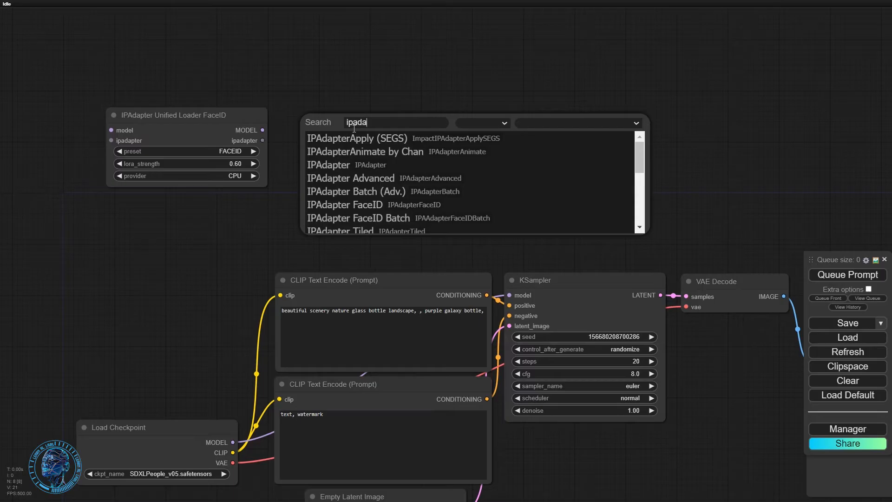
left_click(355, 164)
left_click_drag(416, 117, 406, 99)
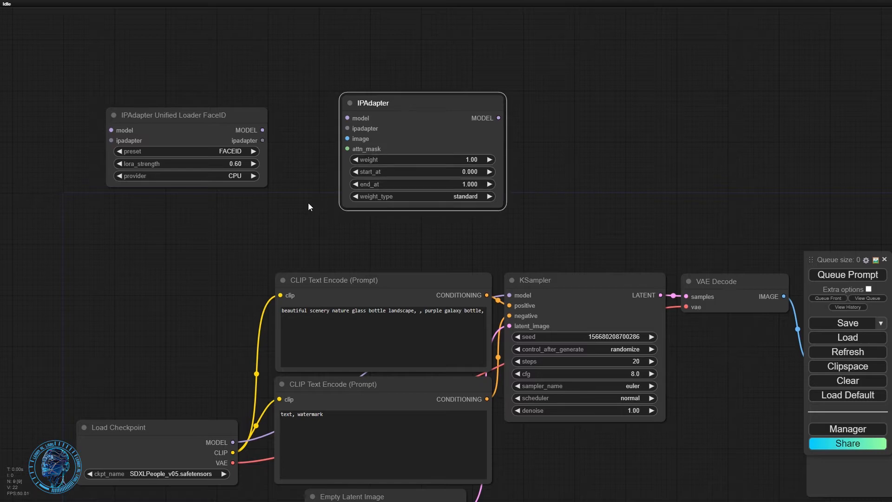
left_click_drag(308, 203, 389, 197)
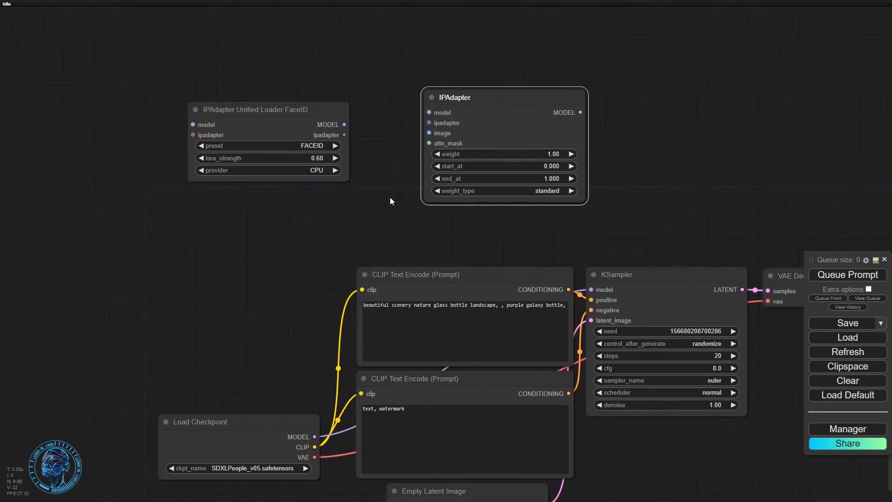
double_click(248, 233)
type("load")
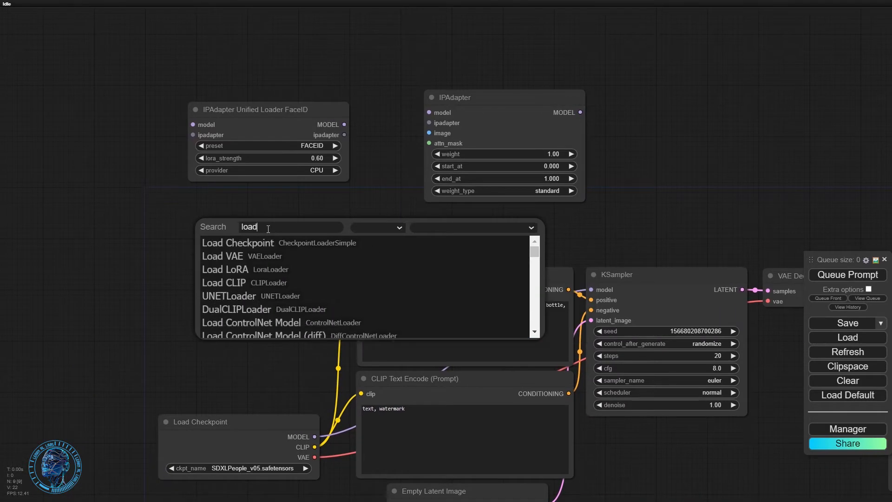
type(" c")
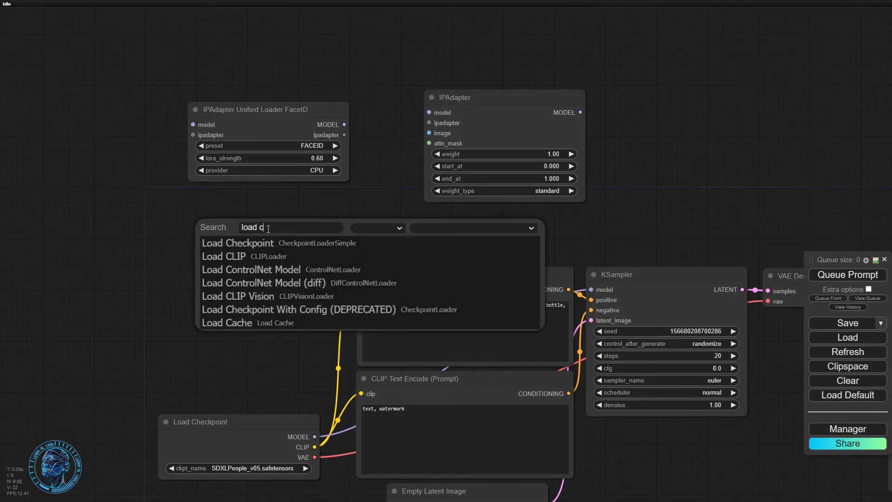
key("BackSpace")
type("image")
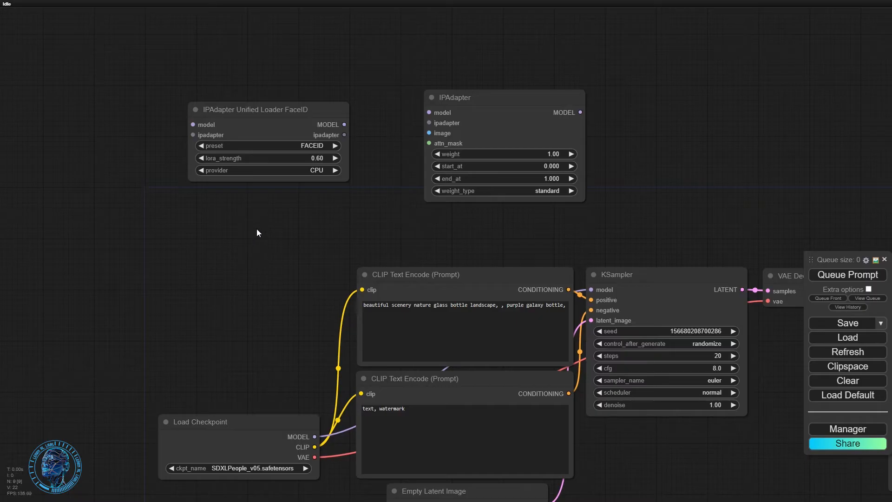
Add a Load Image node and place it directly below the IPAdapter Unified Loader FaceID node.
double_click(257, 230)
type("load i")
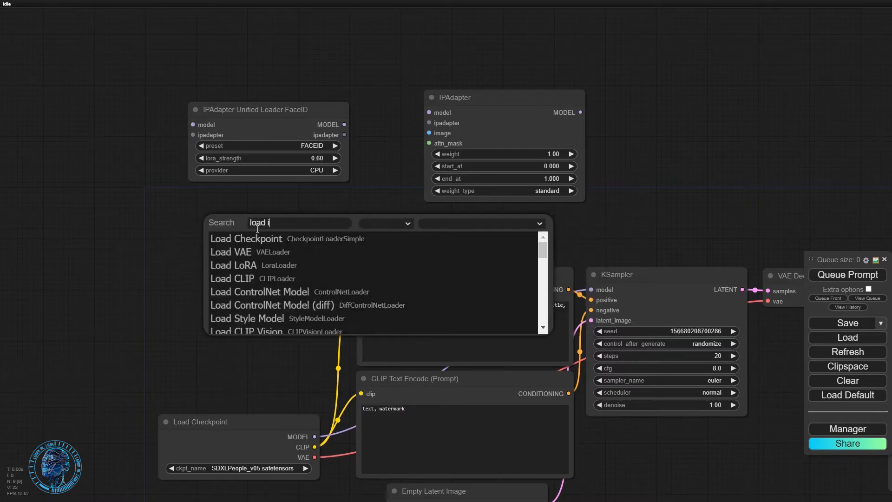
type("mage")
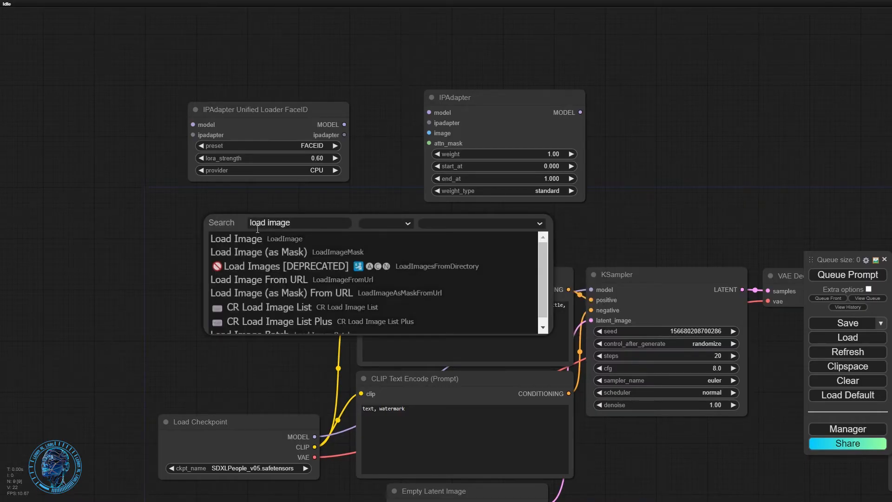
key("Return")
left_click_drag(333, 227, 248, 203)
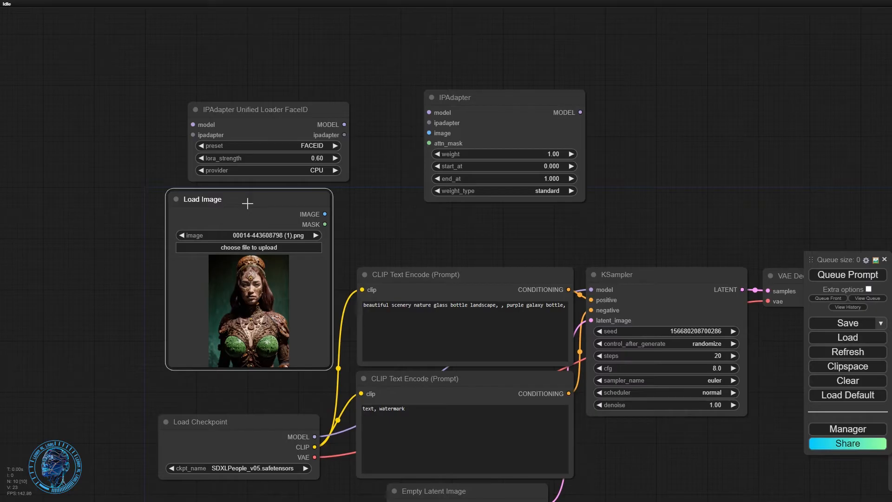
Upload the portrait ComfyUI_temp_ouutp_00031_ (5).png of the woman in the office into the Load Image node.
left_click(252, 248)
double_click(135, 193)
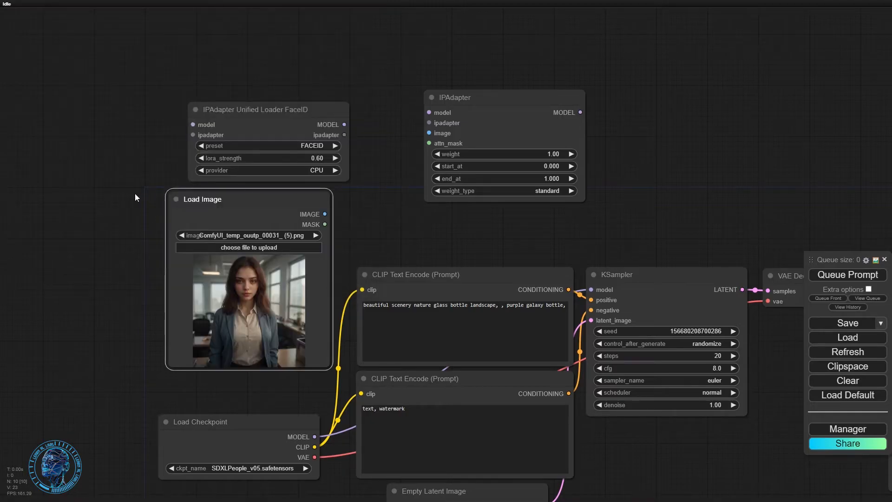
scroll(253, 322, "up", 5)
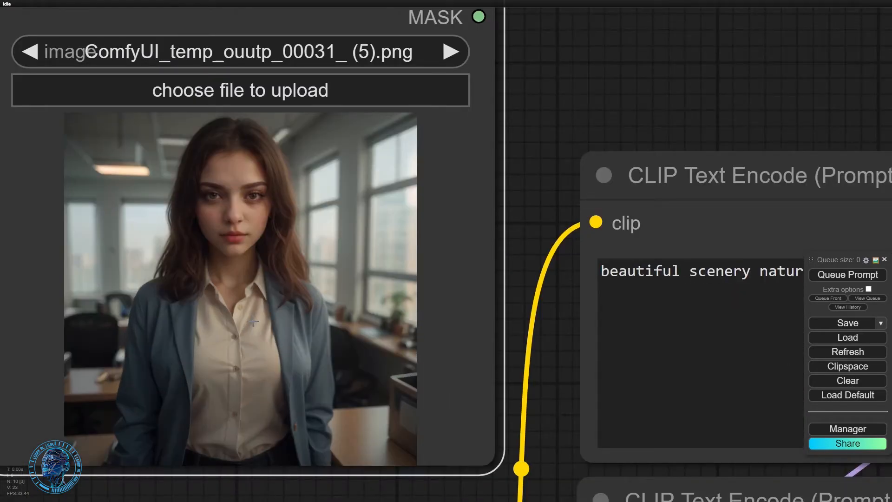
scroll(281, 198, "down", 3)
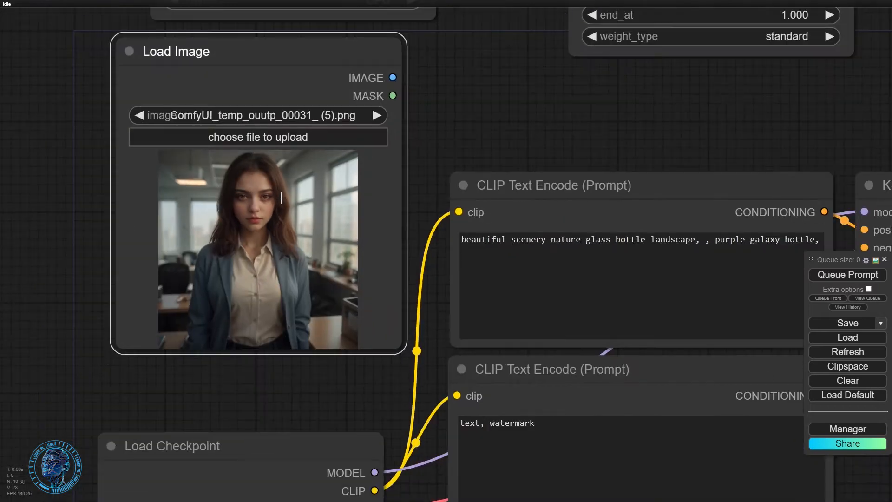
scroll(281, 198, "down", 3)
Set the Load Checkpoint node's model to epicrealism_pureEvolutionV5.safetensors.
left_click_drag(484, 110, 460, 140)
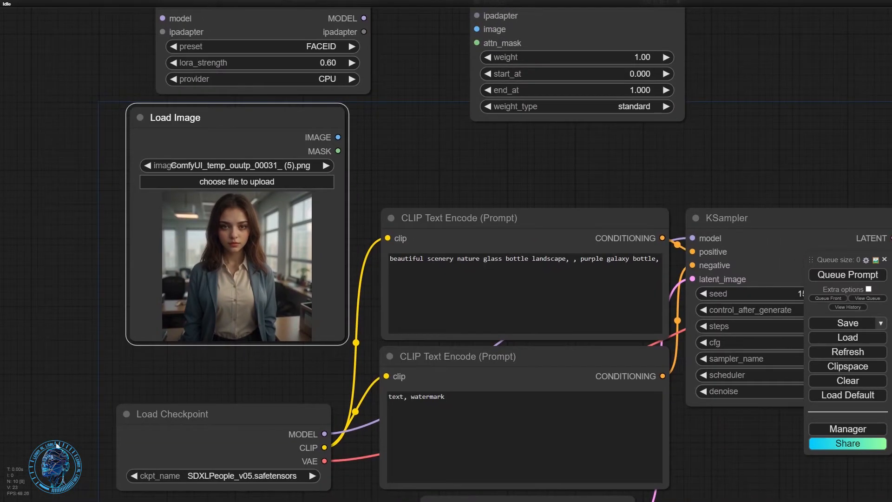
left_click_drag(58, 425, 81, 250)
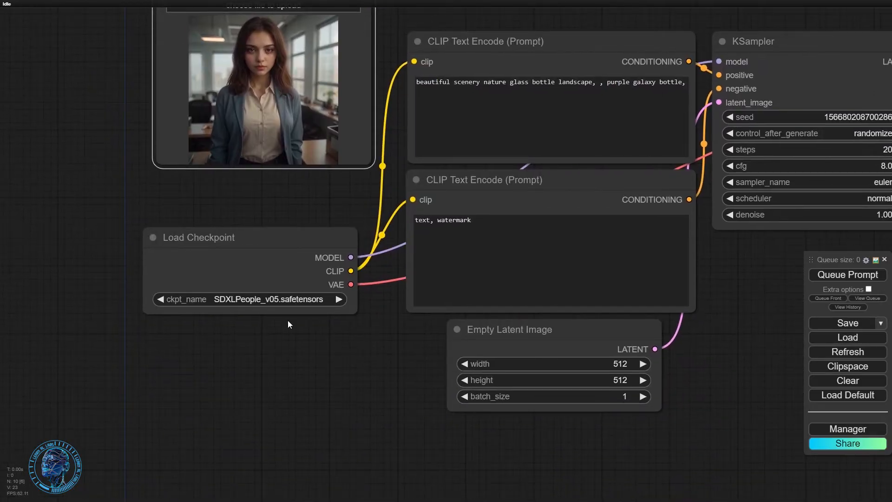
scroll(305, 384, "up", 7)
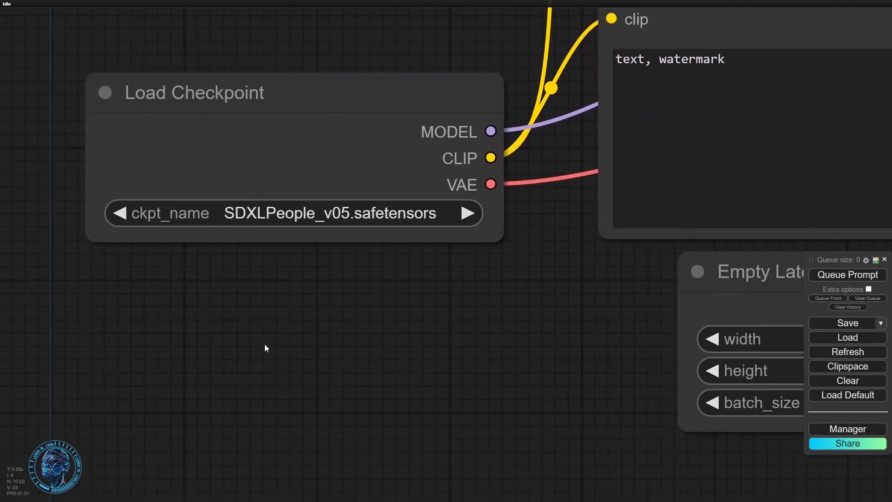
left_click(309, 205)
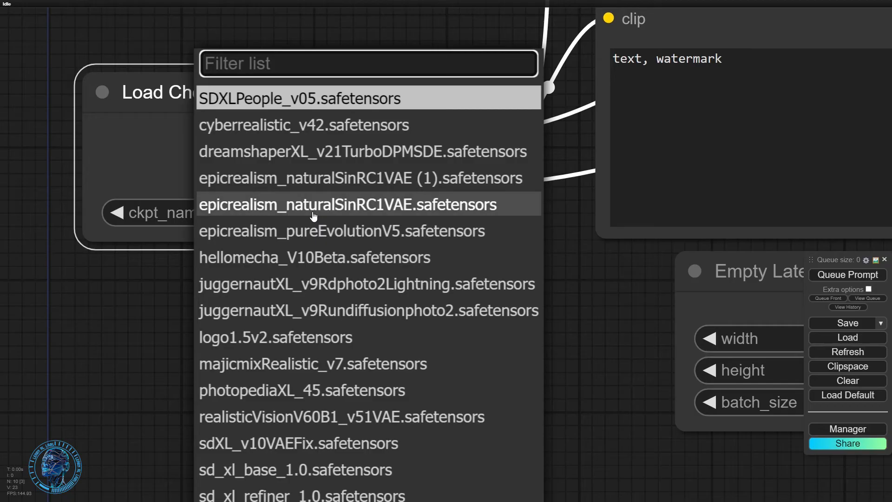
left_click(379, 232)
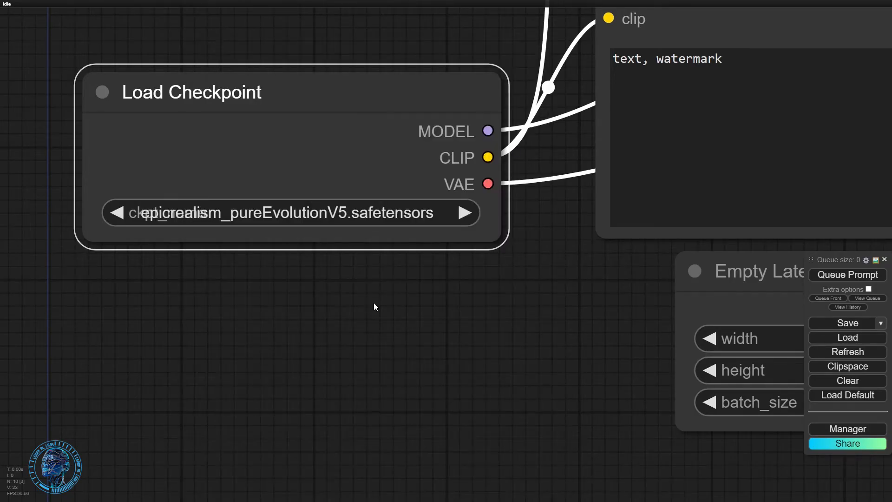
scroll(374, 302, "down", 5)
left_click_drag(373, 303, 300, 405)
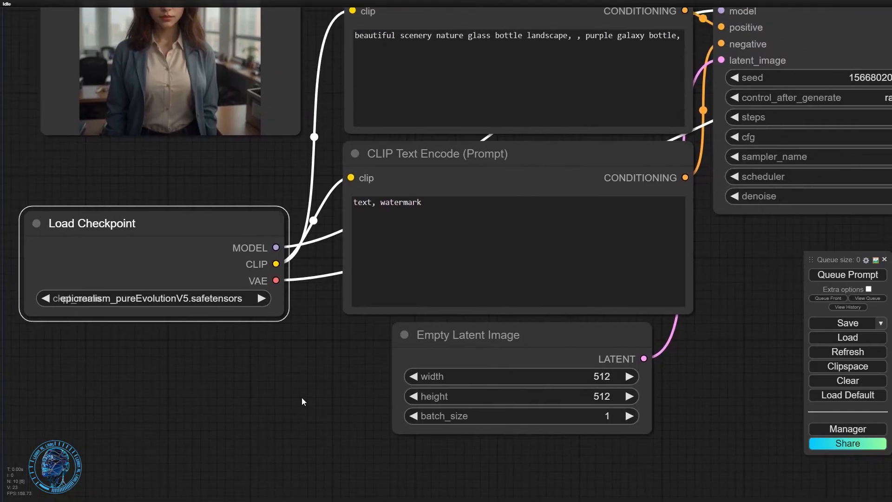
scroll(302, 402, "down", 3)
double_click(329, 374)
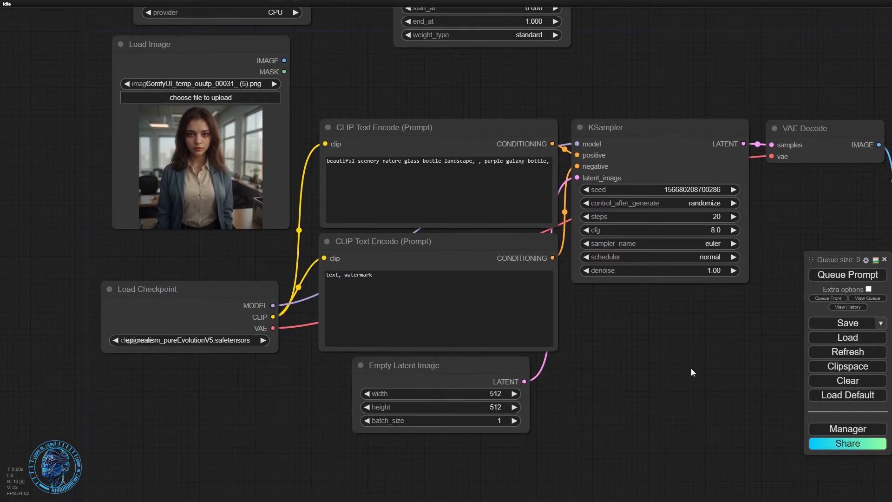
scroll(646, 425, "down", 2)
scroll(646, 425, "down", 1)
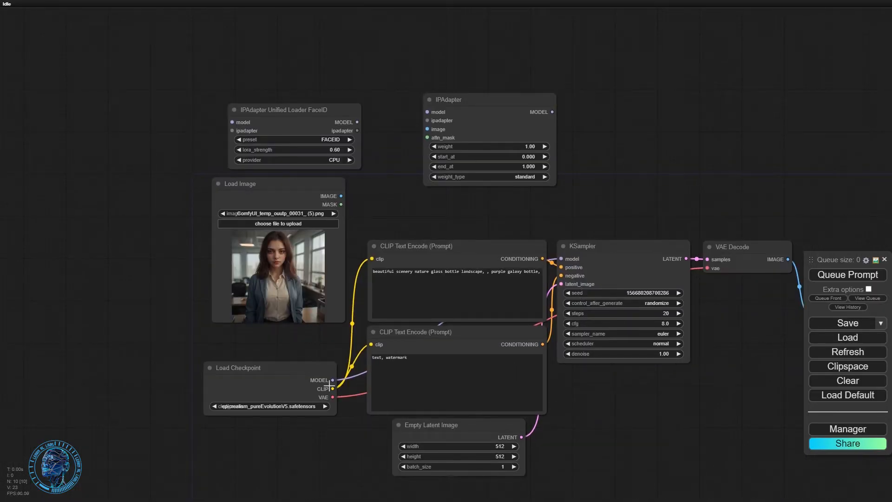
scroll(562, 227, "up", 4)
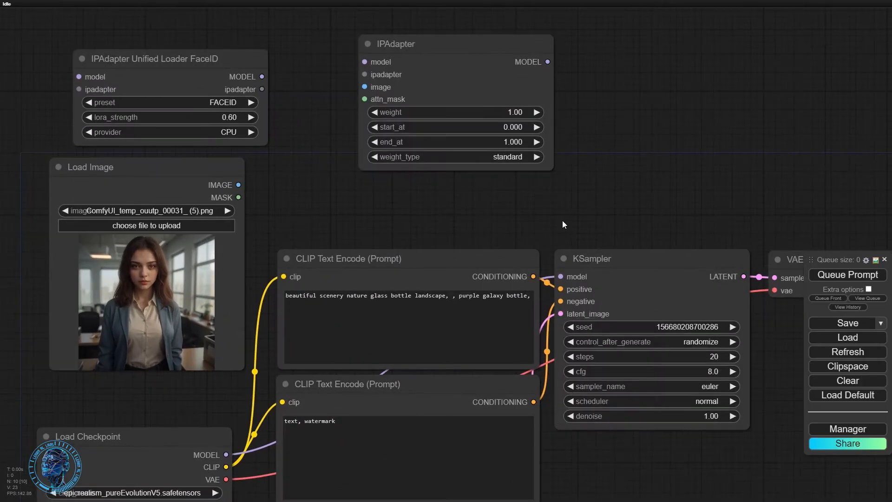
Wire the checkpoint model through the FaceID loader and IPAdapter to the KSampler, and feed IPAdapter the loader's ipadapter output and the loaded image.
left_click_drag(553, 278, 79, 76)
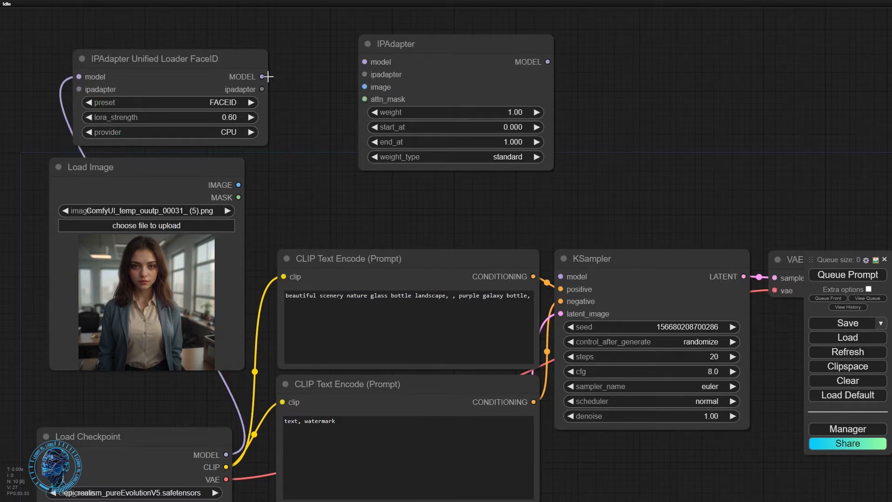
left_click_drag(262, 77, 265, 77)
left_click_drag(323, 61, 364, 62)
left_click_drag(548, 62, 560, 277)
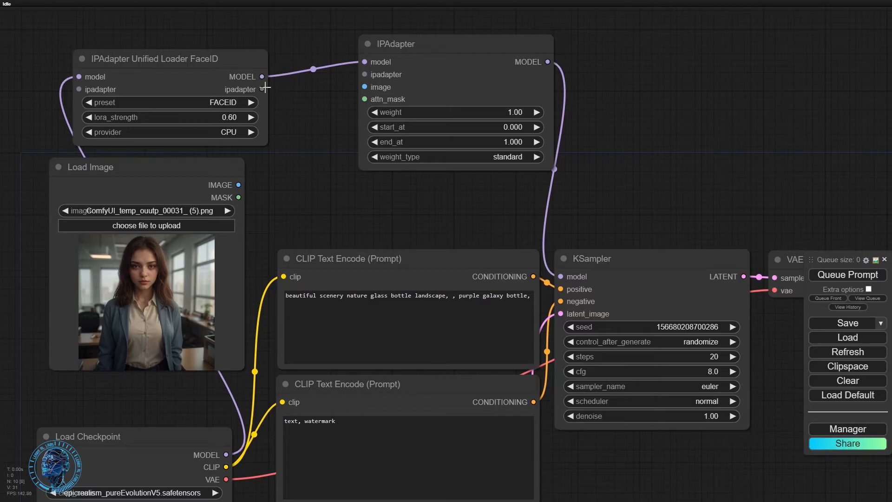
left_click_drag(263, 88, 364, 74)
left_click_drag(238, 184, 364, 87)
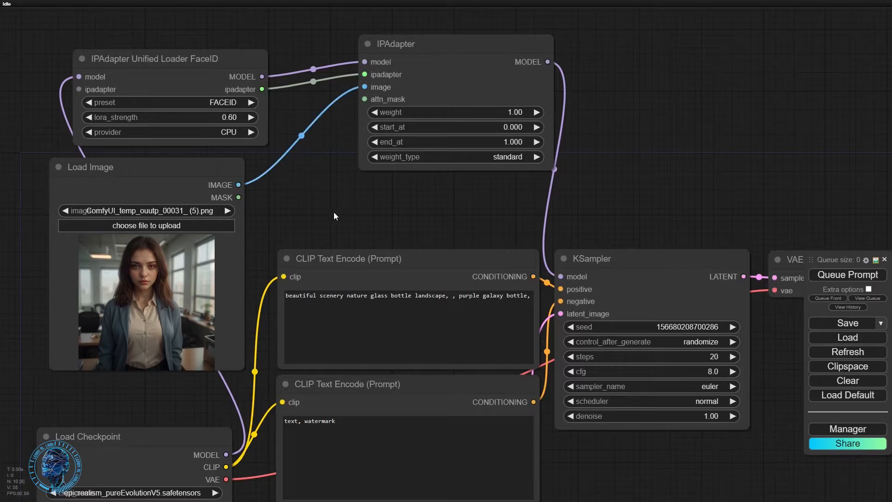
Replace the positive prompt with a detailed 8K cinematic description of "a beautiful firefighter girl standing in fire department", with yellow firefighter jacket, badge and yellow hat.
left_click_drag(334, 212, 337, 170)
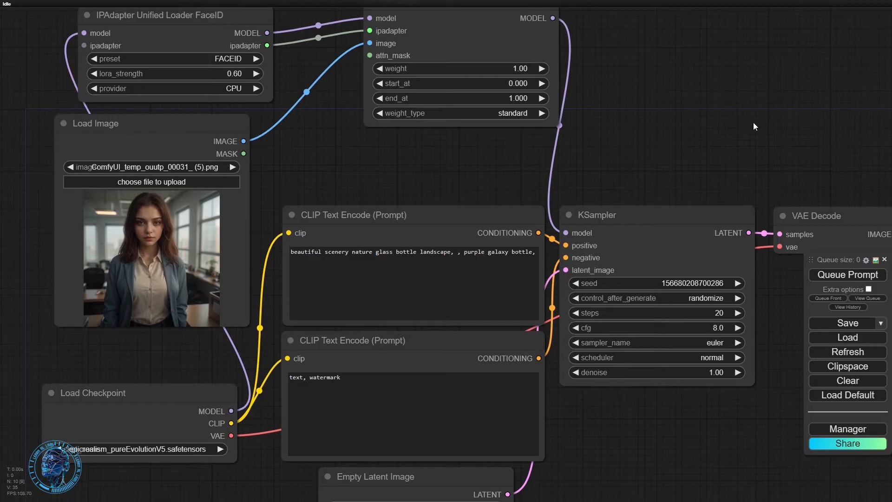
left_click_drag(754, 121, 700, 79)
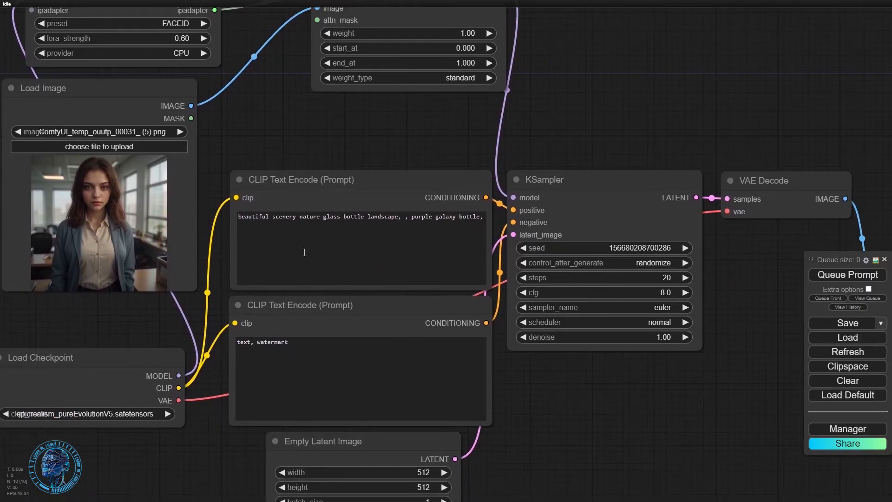
left_click_drag(646, 92, 657, 3)
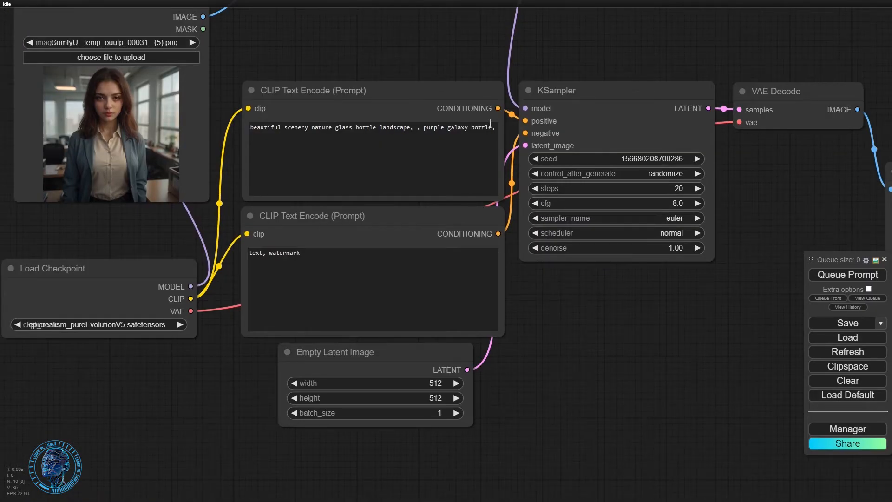
left_click_drag(495, 127, 248, 119)
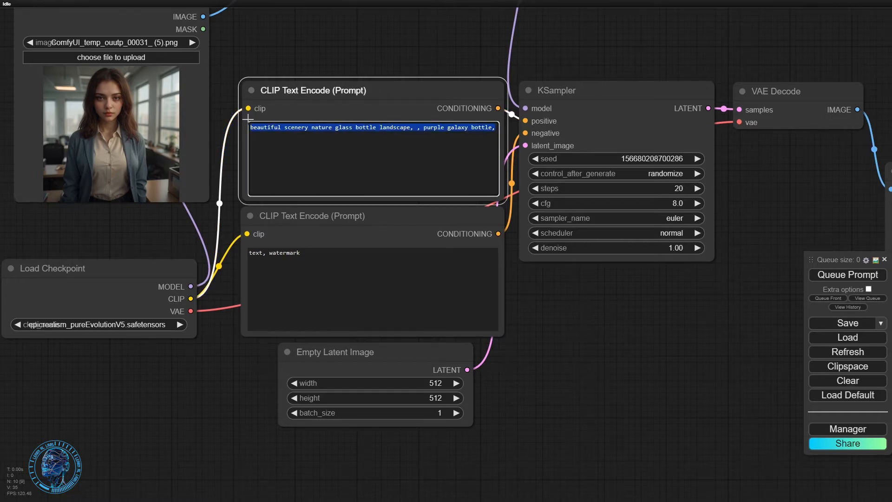
key("BackSpace")
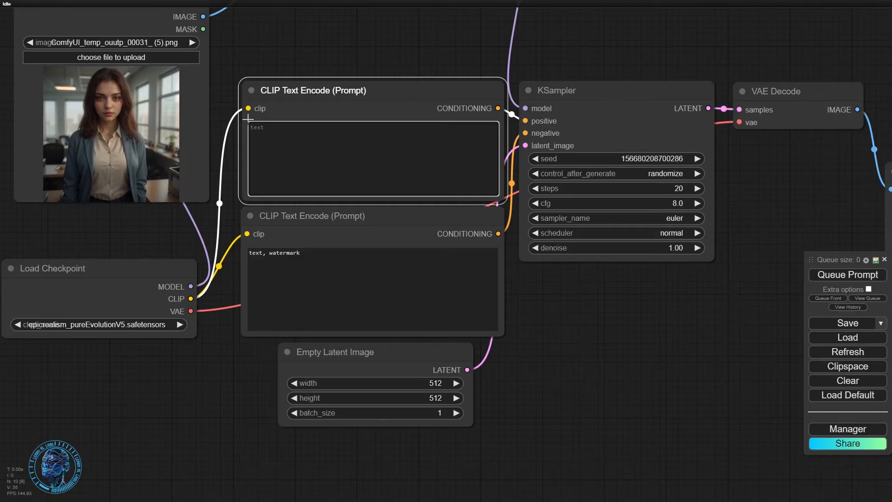
type("a beautiful firefighter girl standing in fire department highly detail, yellow firefighter jacket, firefigher badge, wearing firefighter yellow hat, 8k, uhd. hdr name realistic cinematic imagine an 8K UHD resolution with HDR technology, bringing out every nuance with stunning clarity, The scene is cinematic, Every detail is captured with mind-blowing realism,")
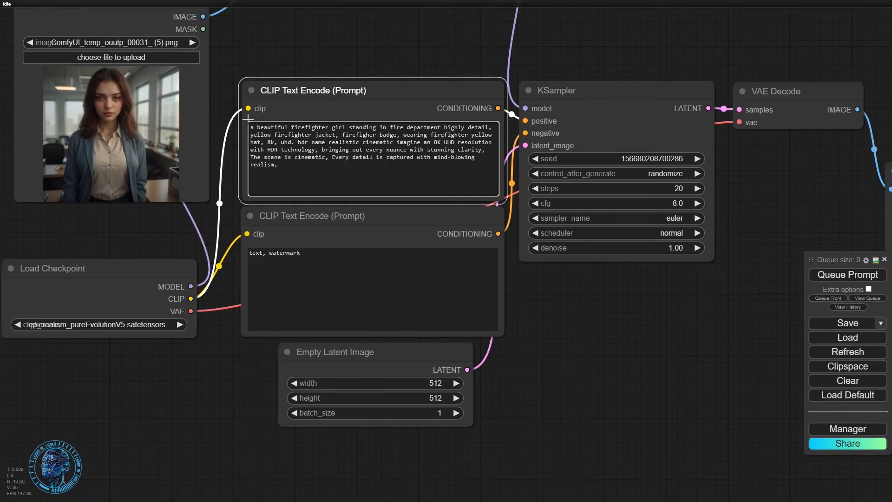
scroll(230, 244, "up", 3)
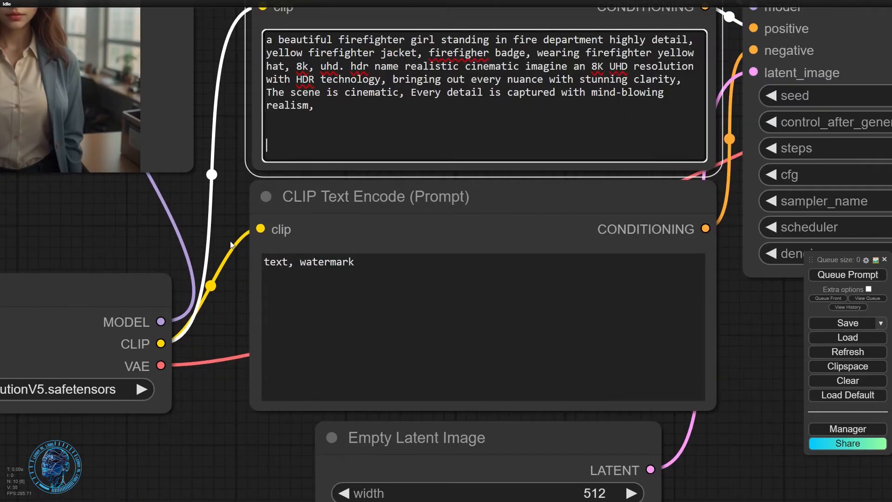
left_click_drag(757, 315, 678, 364)
scroll(679, 364, "up", 2)
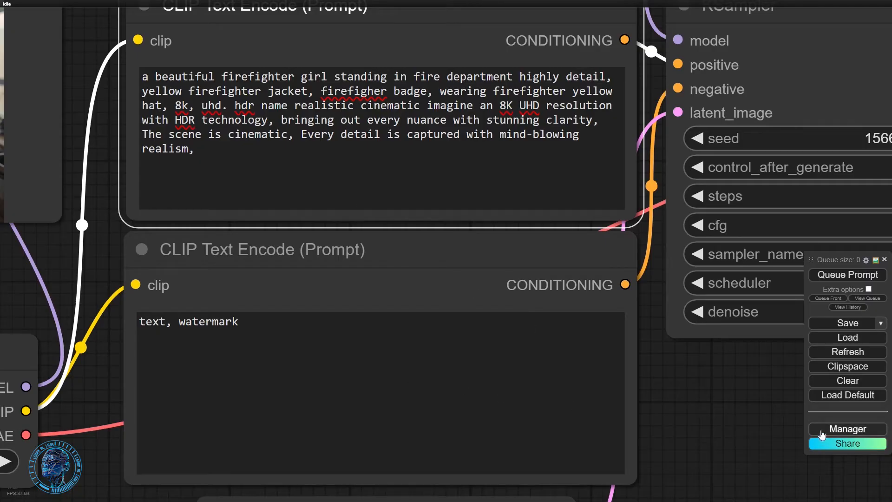
scroll(771, 443, "down", 5)
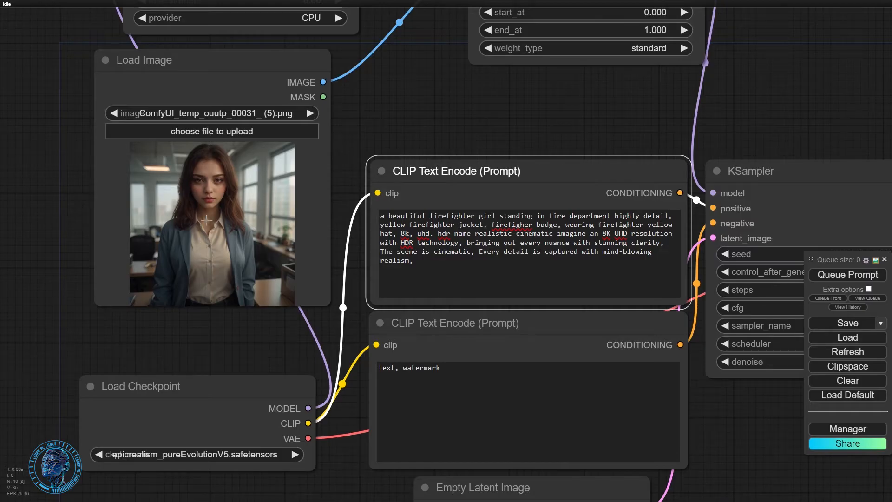
Set the KSampler's seed to 0 and its control_after_generate option to fixed.
left_click_drag(747, 437, 462, 410)
left_click_drag(713, 418, 614, 421)
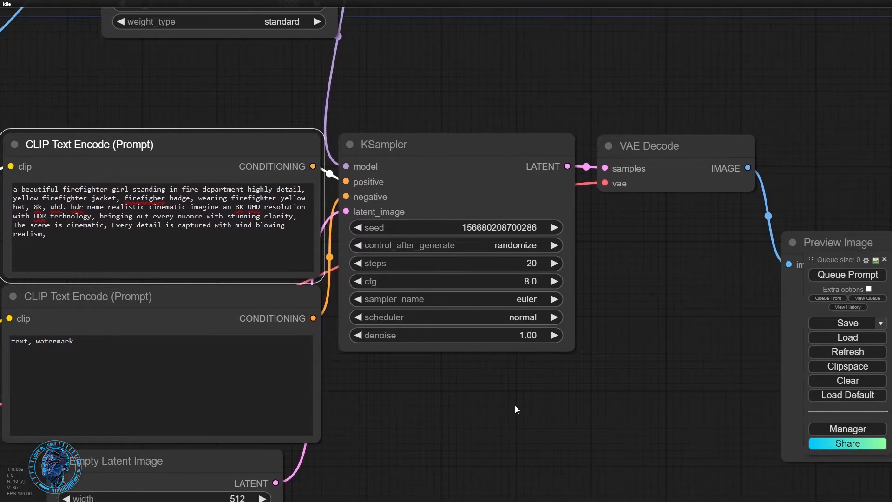
left_click_drag(515, 409, 540, 385)
left_click(560, 207)
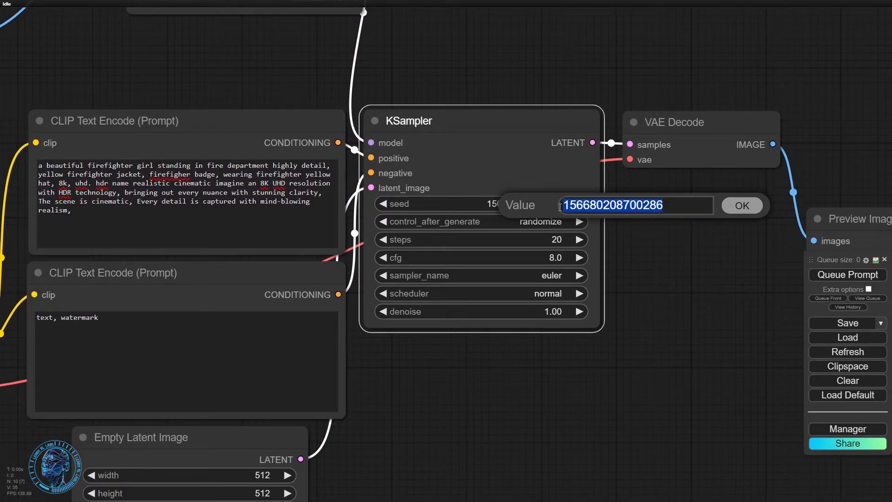
type("0")
left_click(753, 203)
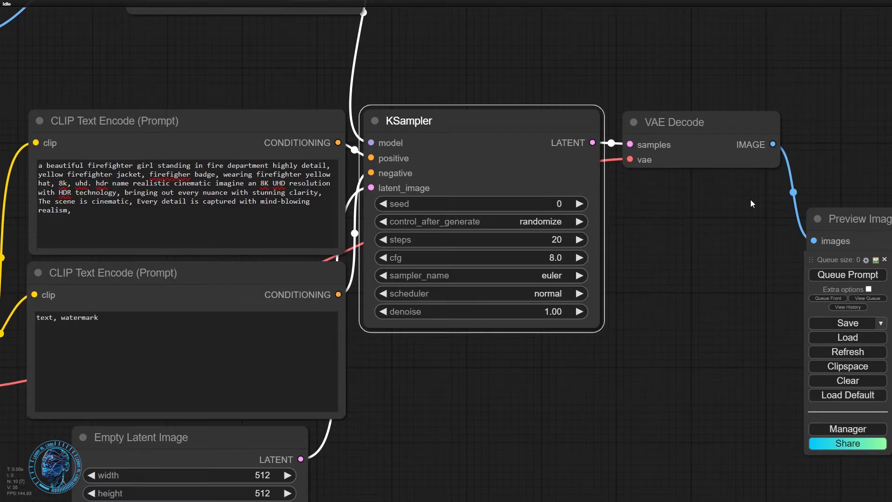
left_click(560, 221)
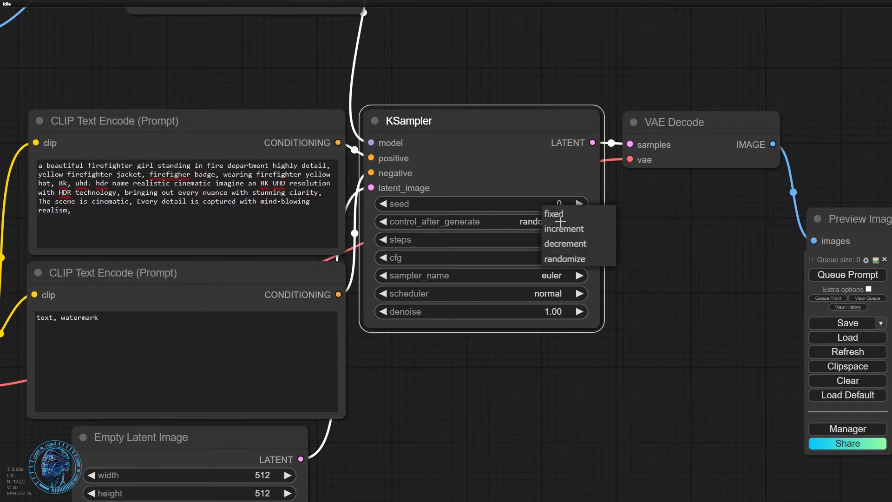
left_click(556, 214)
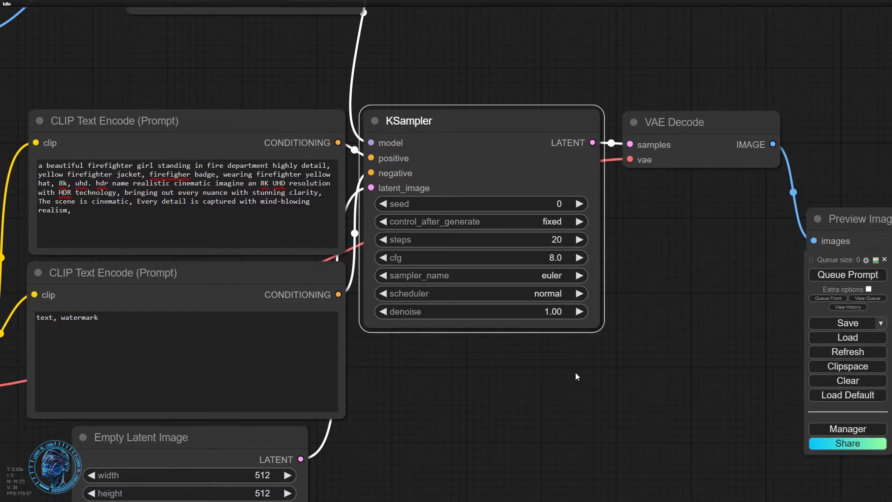
Set the KSampler's cfg value to 4.
scroll(576, 373, "up", 5)
left_click(553, 189)
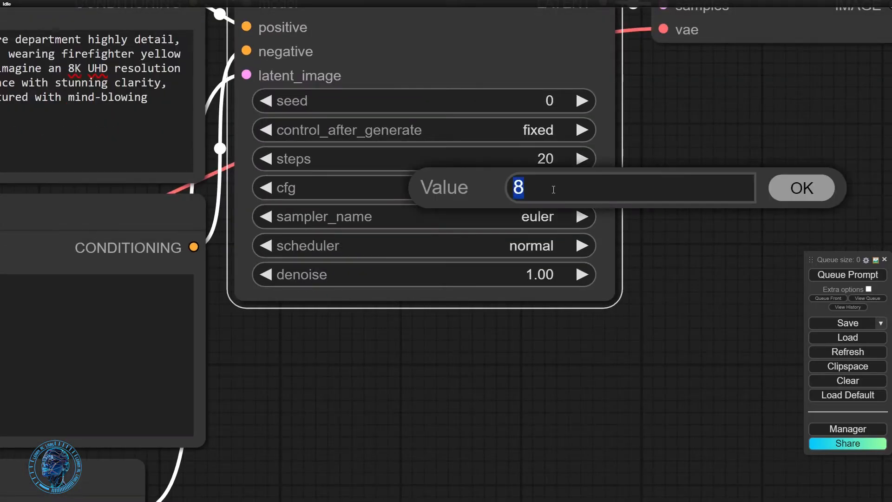
type("4")
left_click(790, 188)
Set the KSampler's sampler to dpmpp_2m and its scheduler to karras.
left_click(543, 214)
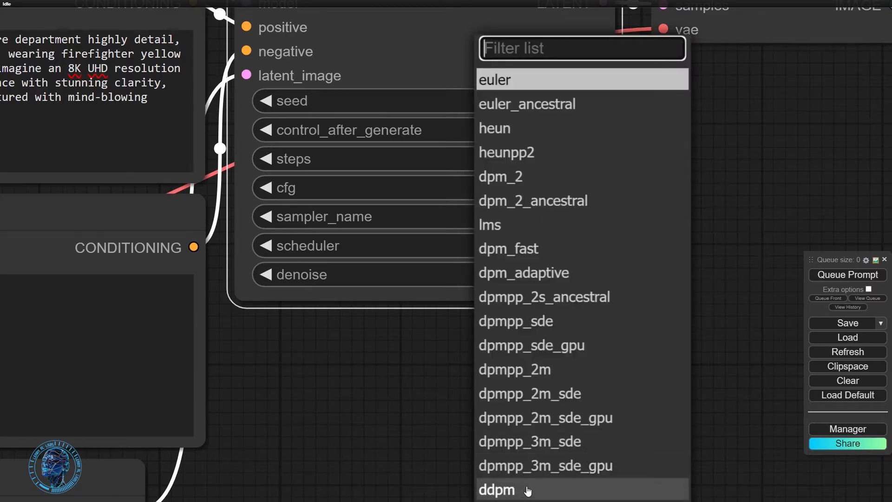
left_click(560, 372)
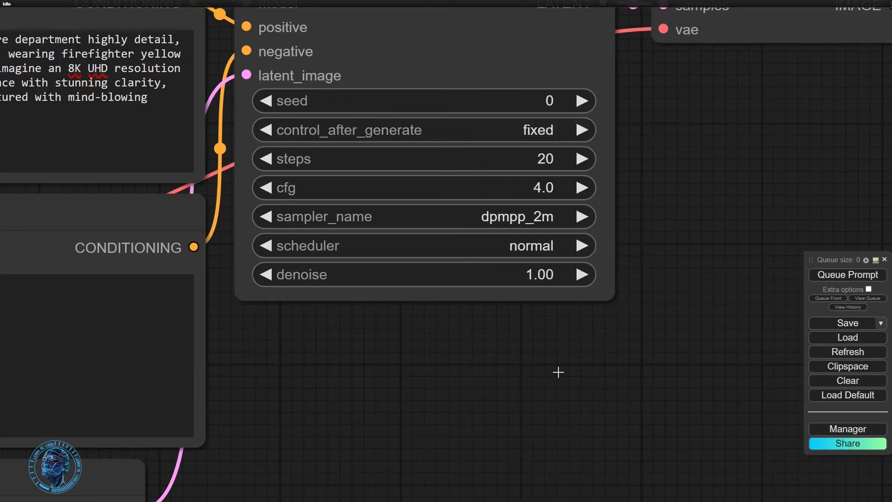
left_click(551, 247)
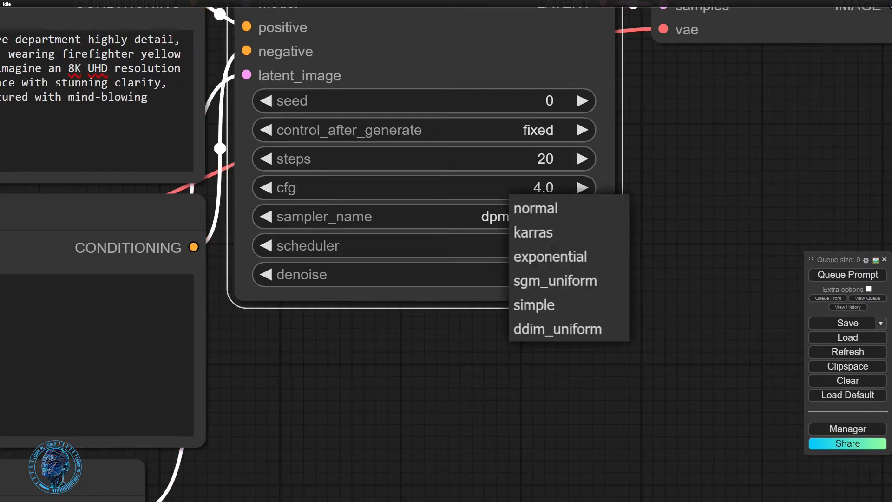
left_click(568, 234)
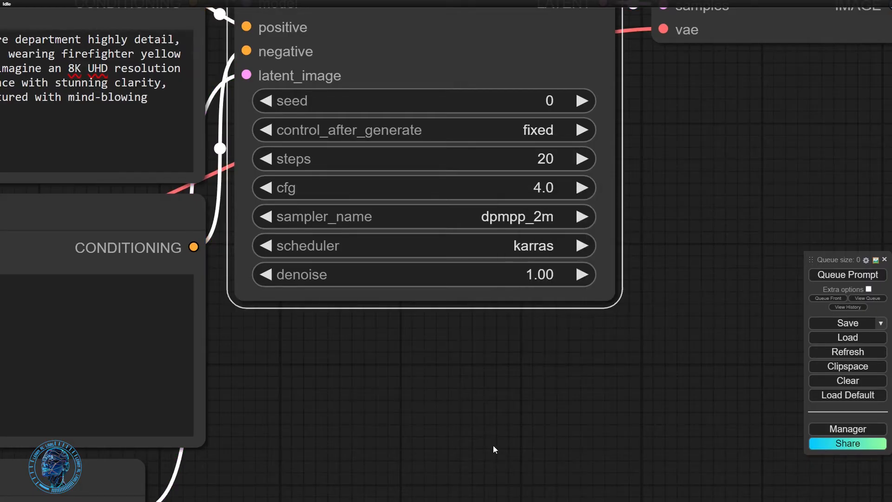
Set the preset of the IPAdapter Unified Loader FaceID node to FACEID PLUS V2.
scroll(492, 445, "down", 4)
left_click_drag(472, 438, 655, 436)
scroll(601, 436, "down", 3)
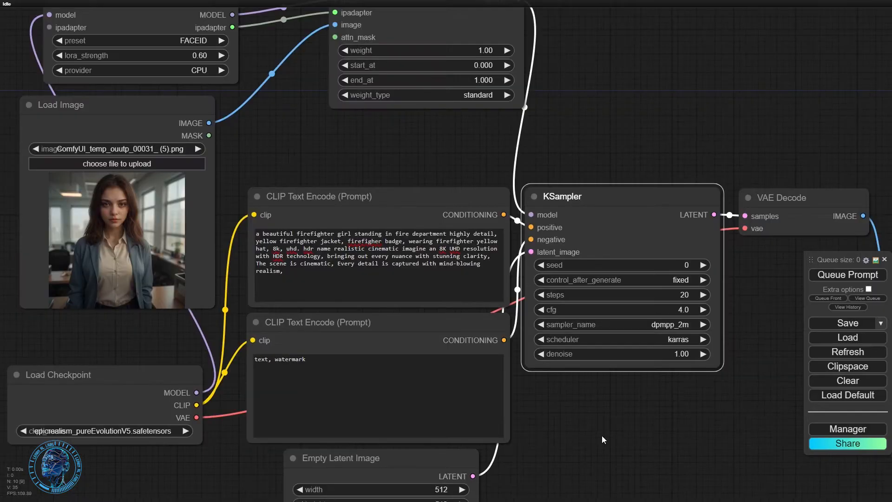
left_click_drag(314, 135, 502, 200)
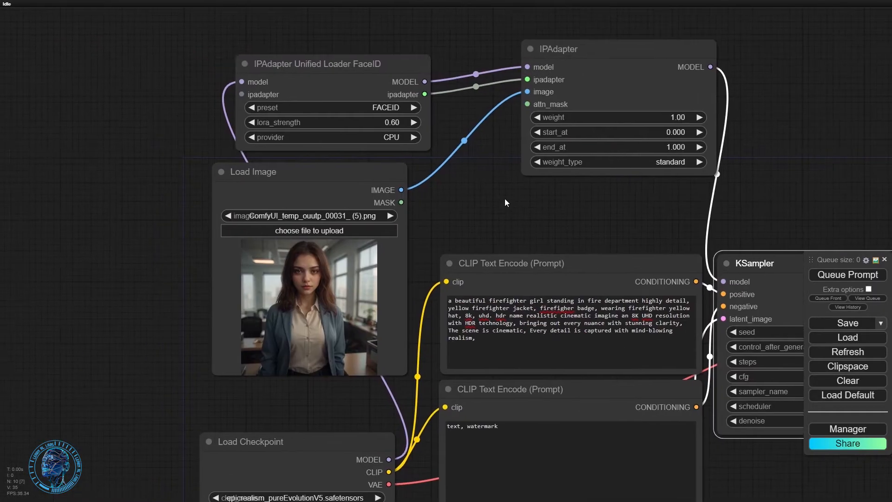
scroll(465, 174, "up", 3)
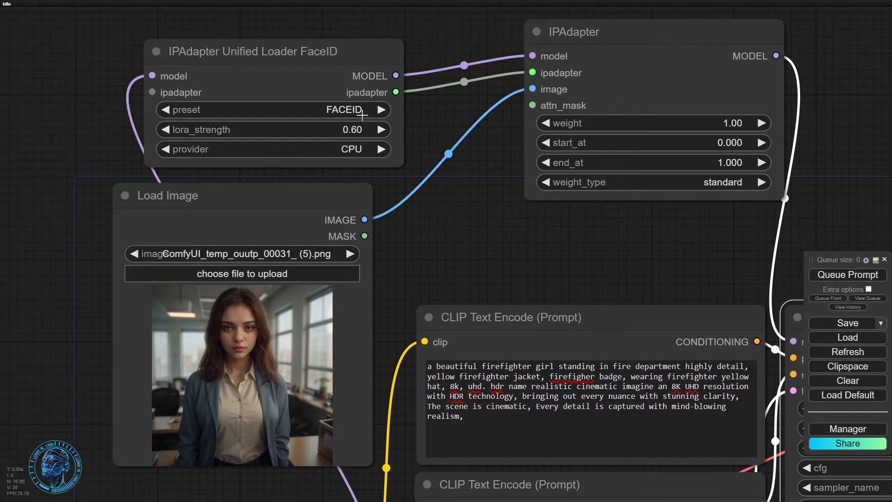
left_click(363, 107)
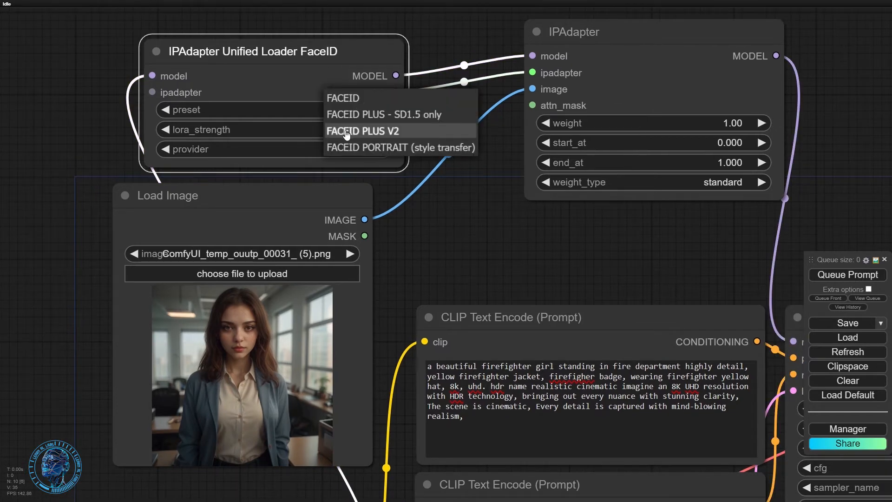
left_click(387, 132)
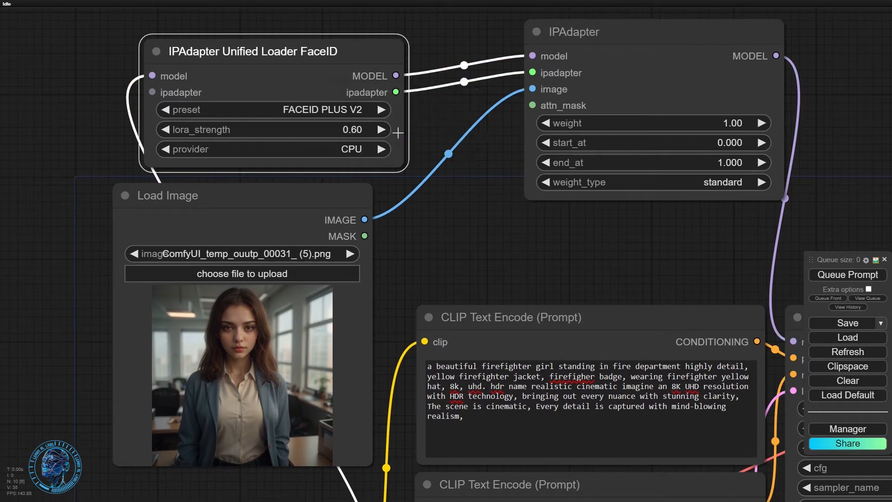
Queue the prompt to generate an image with the completed FaceID workflow.
scroll(473, 220, "down", 2)
scroll(474, 220, "down", 2)
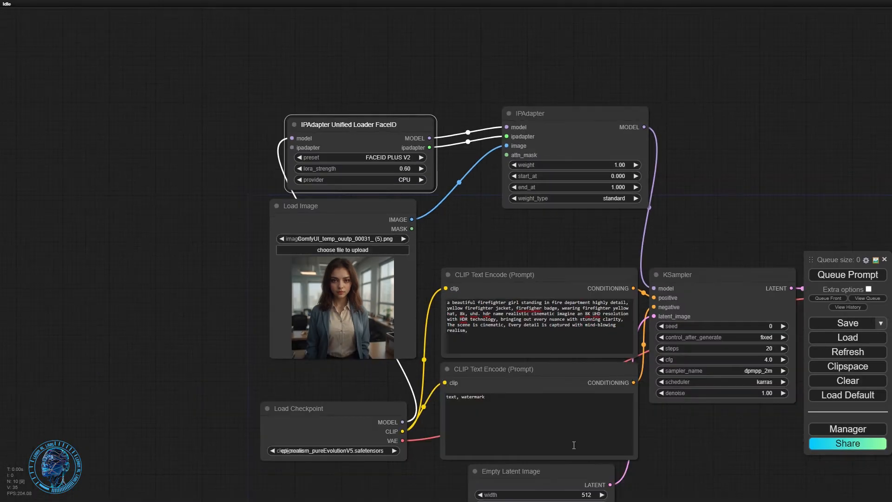
left_click_drag(720, 469, 564, 427)
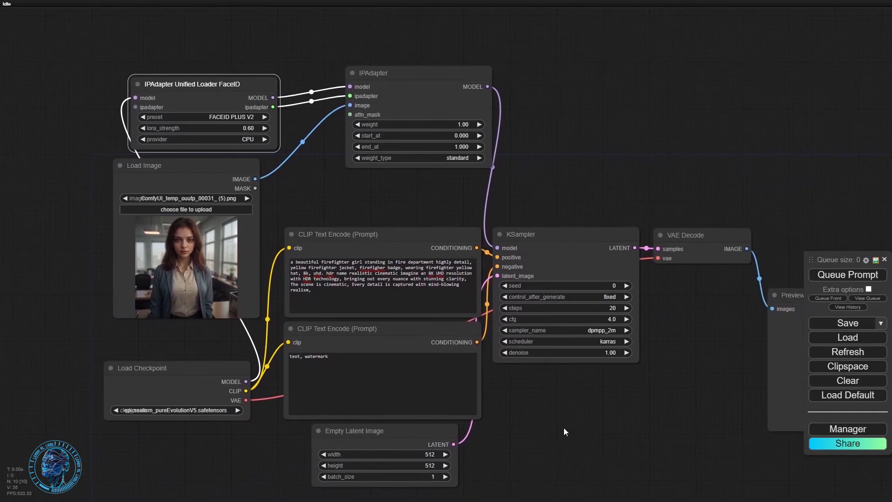
scroll(660, 444, "down", 2)
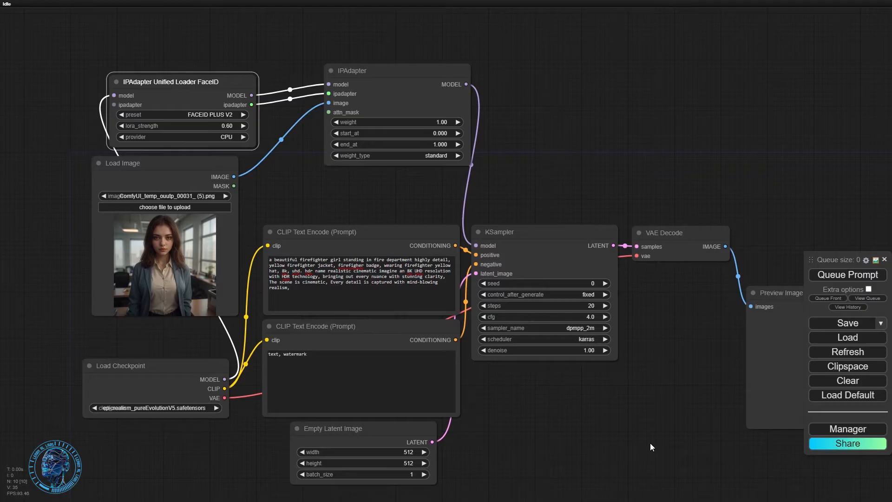
left_click_drag(625, 415, 604, 412)
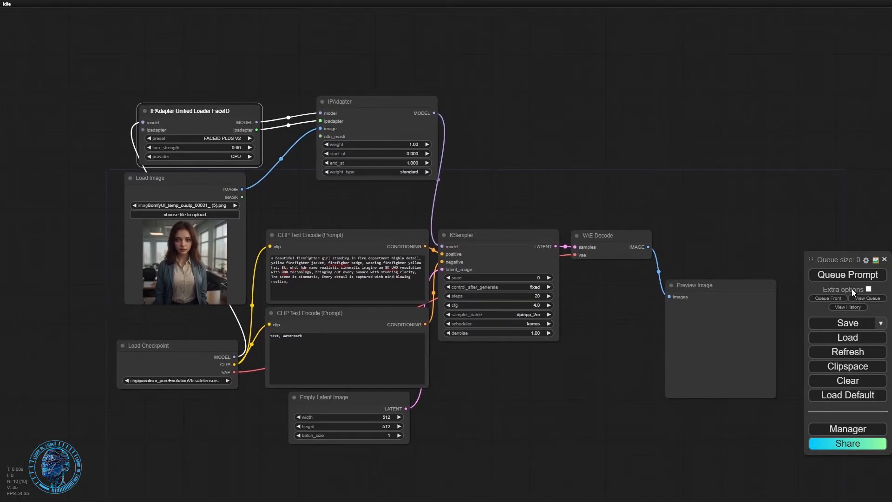
left_click(853, 277)
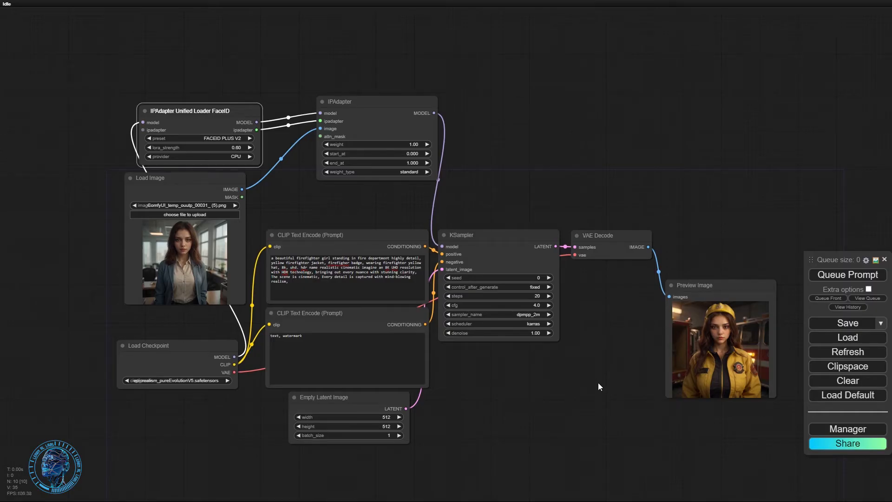
Examine the face and details of the generated picture in the Preview Image node up close.
left_click_drag(598, 386, 565, 301)
scroll(743, 349, "up", 5)
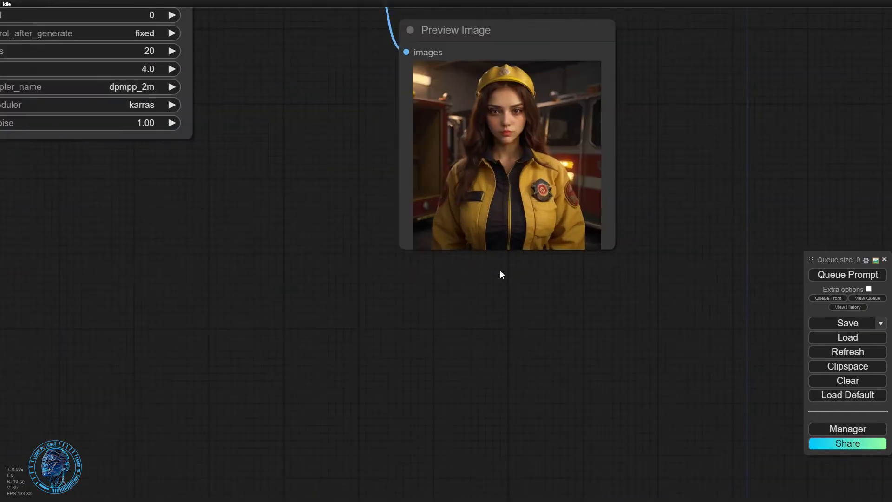
scroll(628, 348, "up", 2)
scroll(416, 244, "up", 1)
left_click_drag(416, 247, 434, 389)
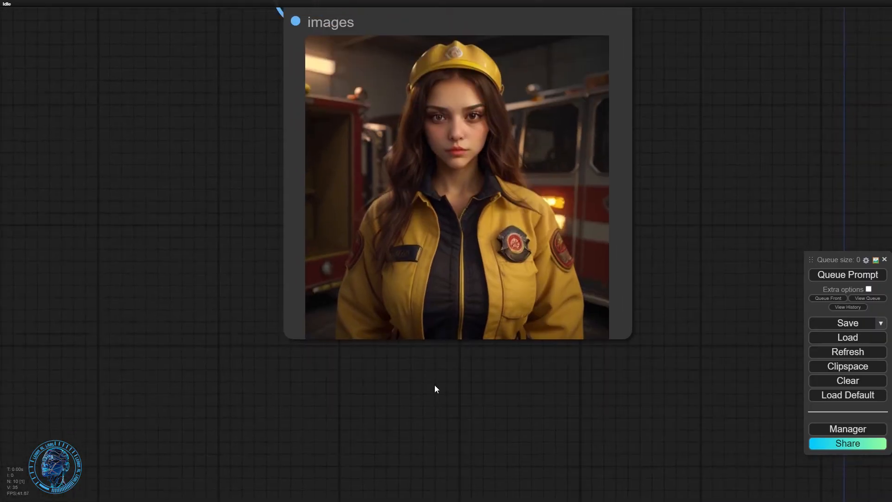
scroll(486, 280, "up", 1)
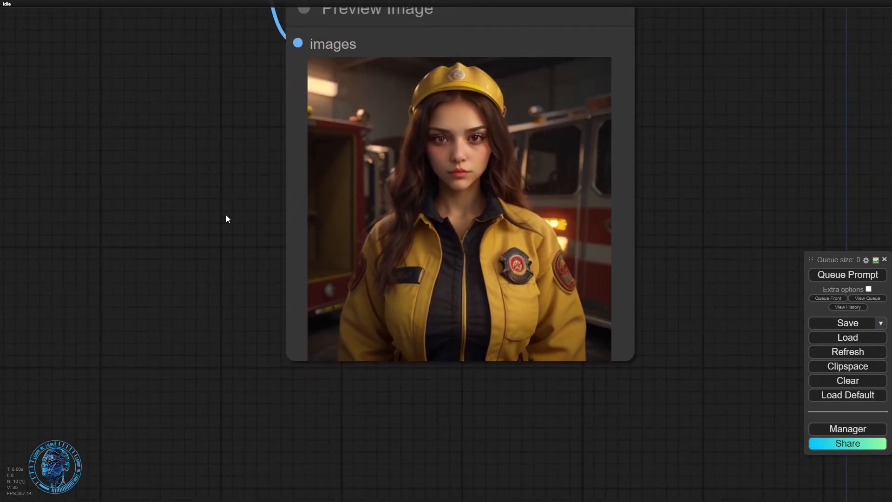
Review the workflow and compare the generated firefighter picture with the reference portrait in the Load Image node.
scroll(203, 187, "down", 3)
left_click_drag(180, 188, 300, 242)
scroll(189, 201, "down", 1)
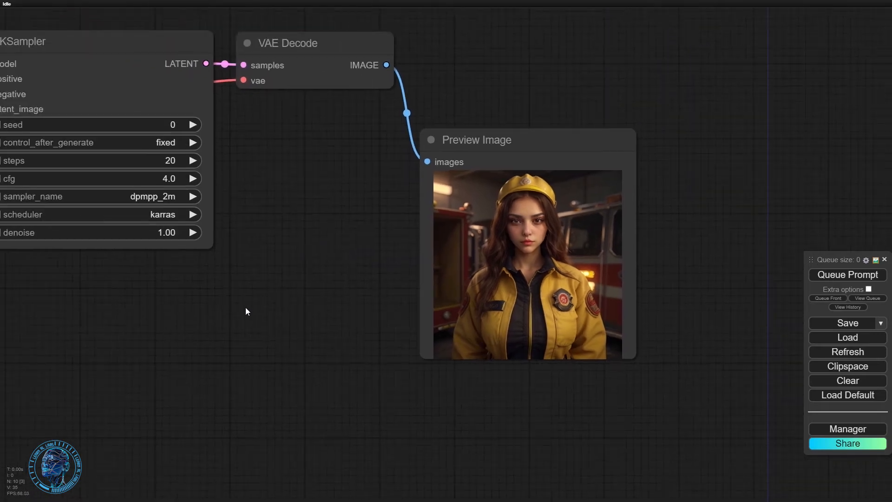
left_click_drag(245, 311, 511, 361)
left_click_drag(413, 368, 402, 283)
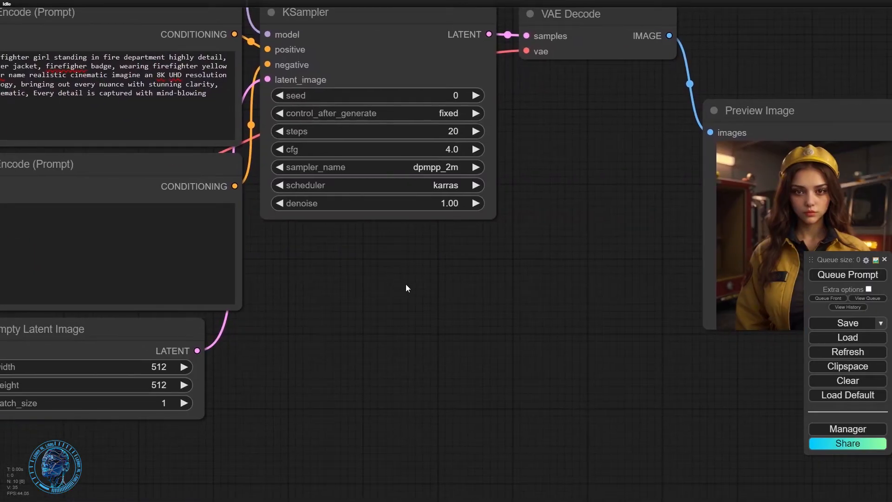
scroll(493, 296, "down", 3)
scroll(575, 317, "down", 2)
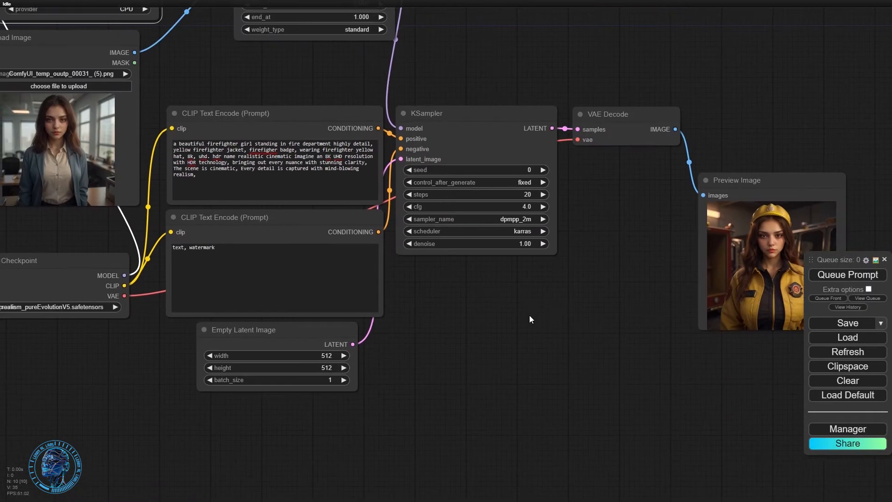
left_click_drag(529, 316, 492, 339)
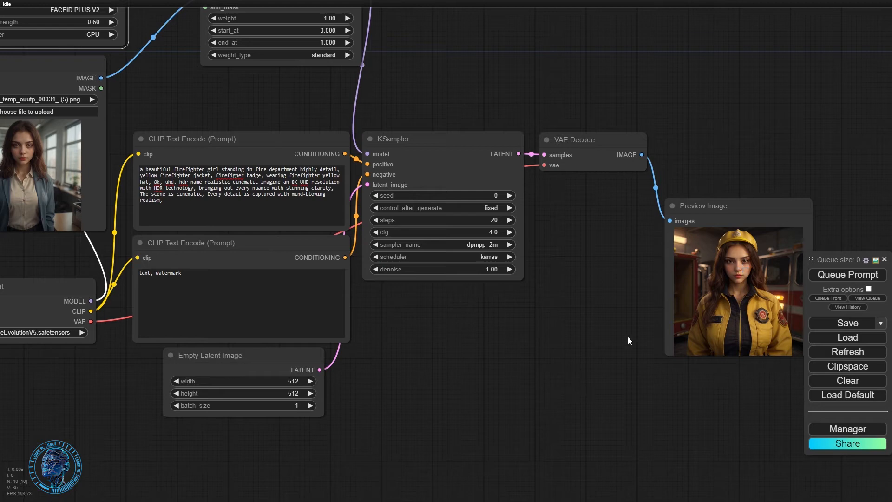
left_click_drag(587, 365, 606, 378)
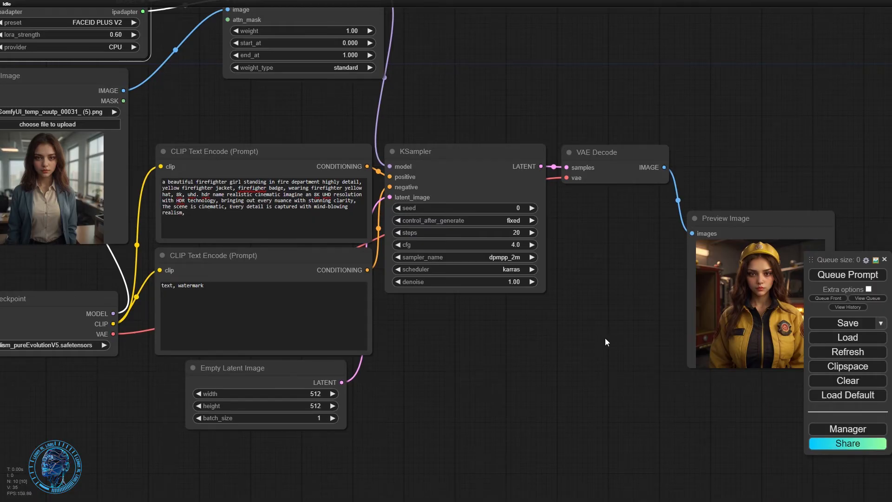
left_click_drag(606, 338, 618, 382)
Open the node search on the empty canvas above the IPAdapter node.
left_click_drag(634, 330, 759, 501)
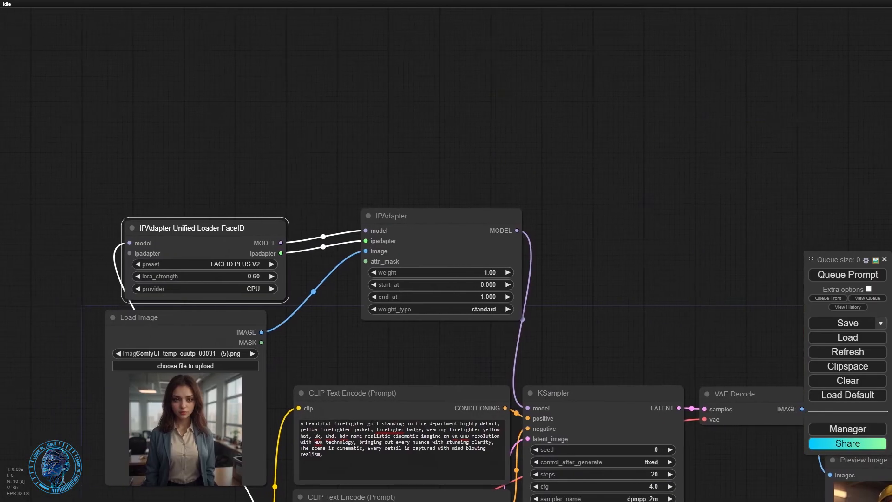
left_click(485, 92)
double_click(464, 91)
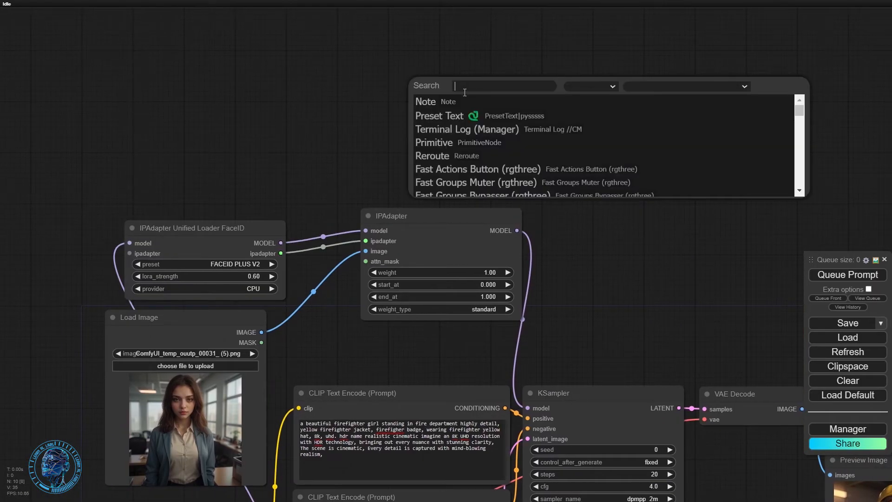
type("c")
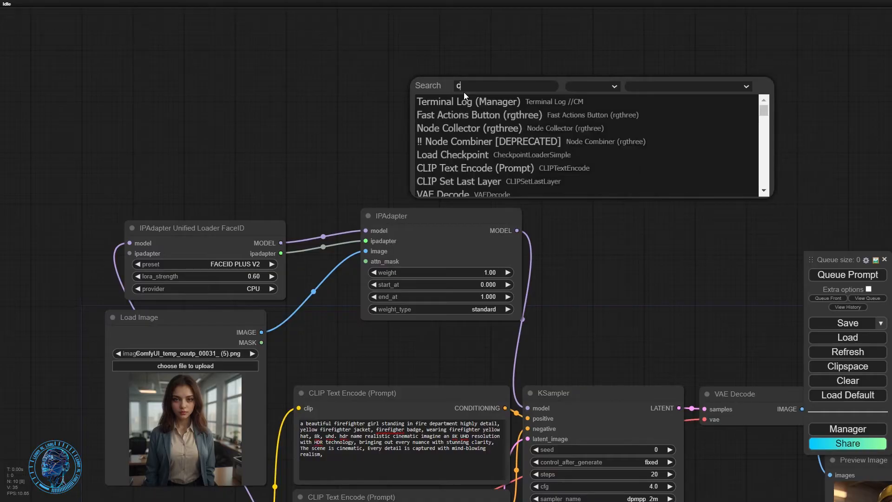
type("rop im")
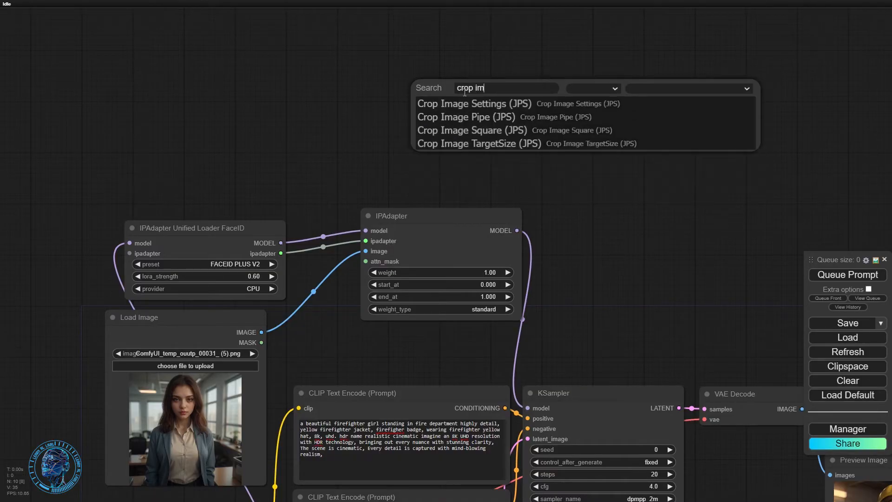
key("BackSpace")
key("BackSpace")
key("BackSpace")
key("BackSpace")
key("BackSpace")
key("BackSpace")
key("BackSpace")
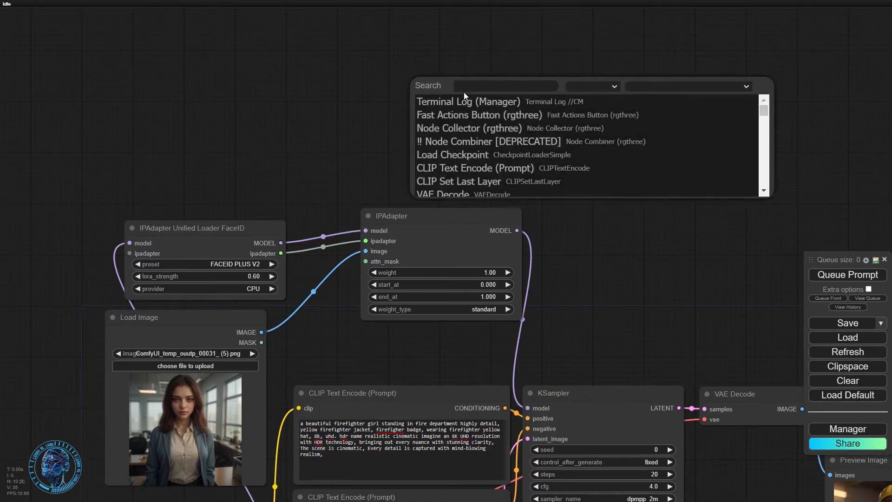
Search for "image cr", add the Image Crop node and place it above the IPAdapter node.
type("image ")
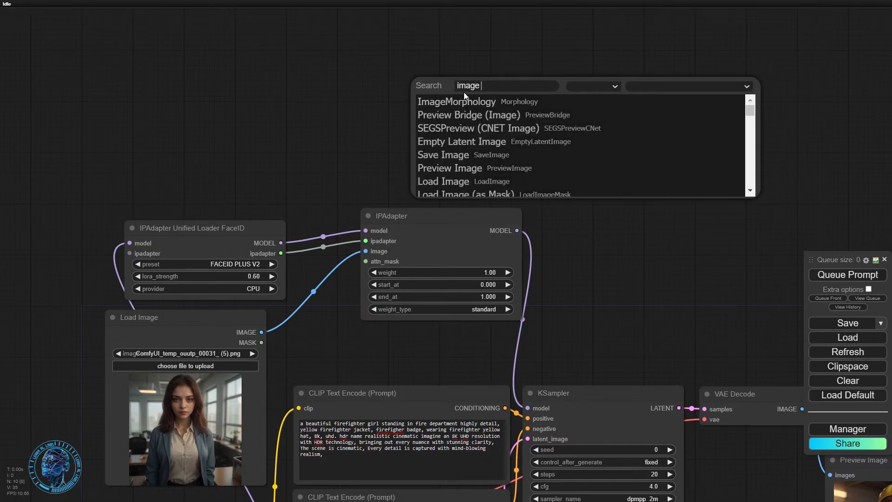
type("cr")
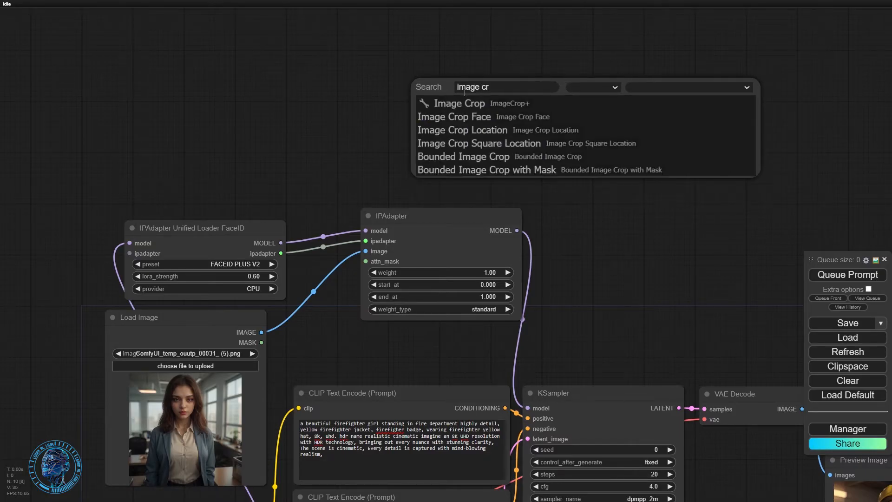
left_click(464, 105)
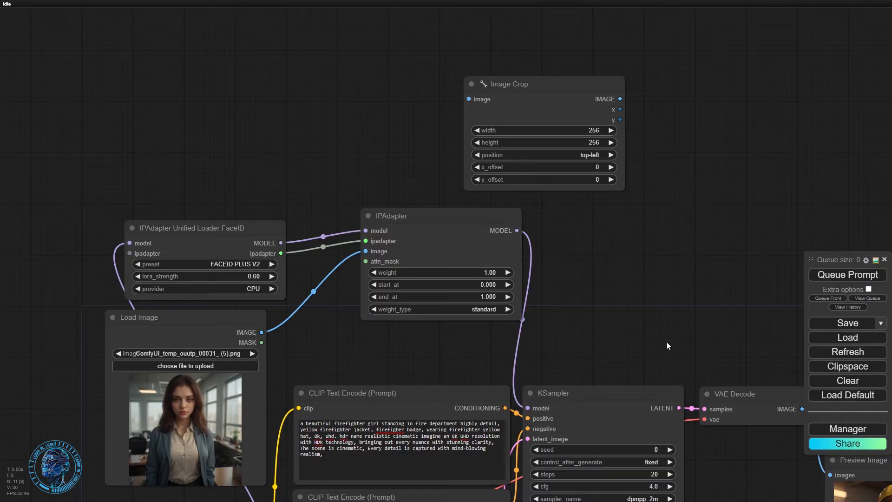
left_click_drag(559, 84, 567, 68)
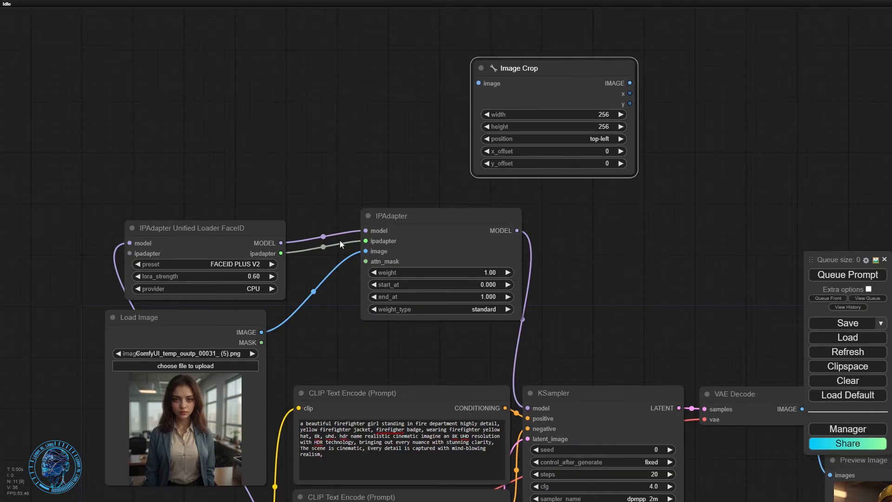
Connect the Load Image node's image output to Image Crop and link the cropped output to a new Preview Image node.
left_click_drag(261, 332, 479, 82)
left_click_drag(643, 203, 413, 204)
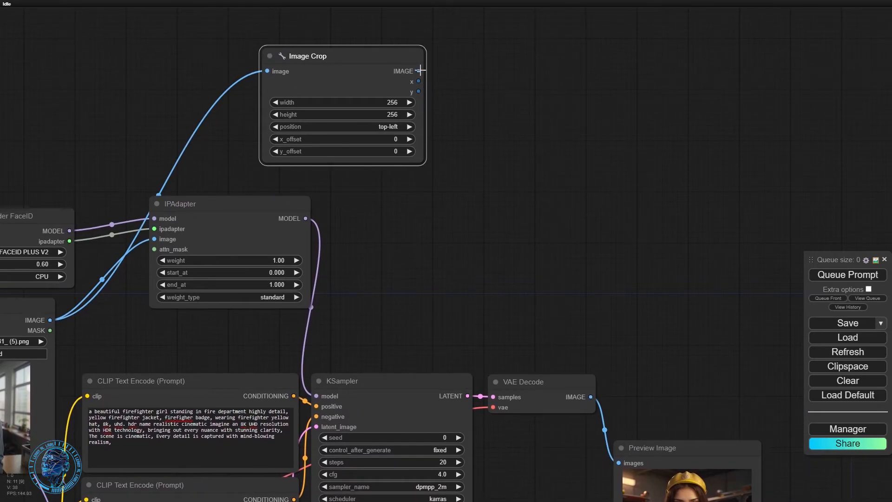
left_click_drag(418, 71, 484, 69)
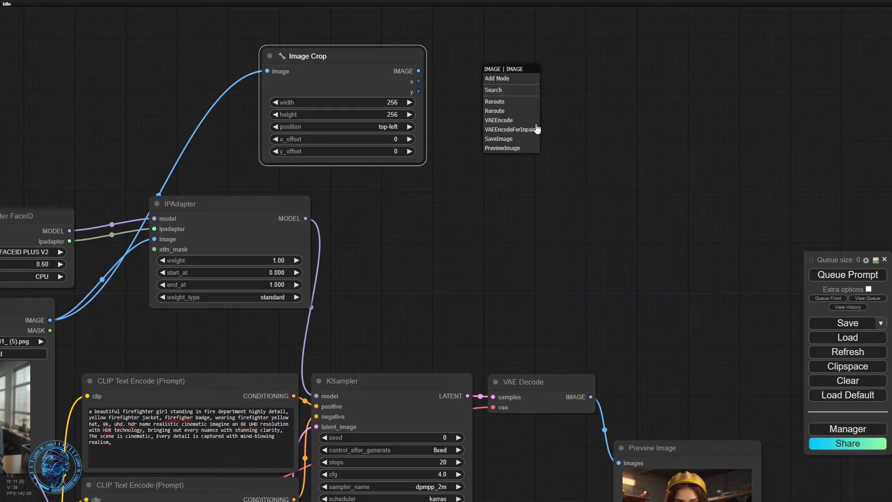
left_click(519, 147)
Disconnect the IPAdapter's model link from the KSampler.
left_click_drag(520, 208, 526, 161)
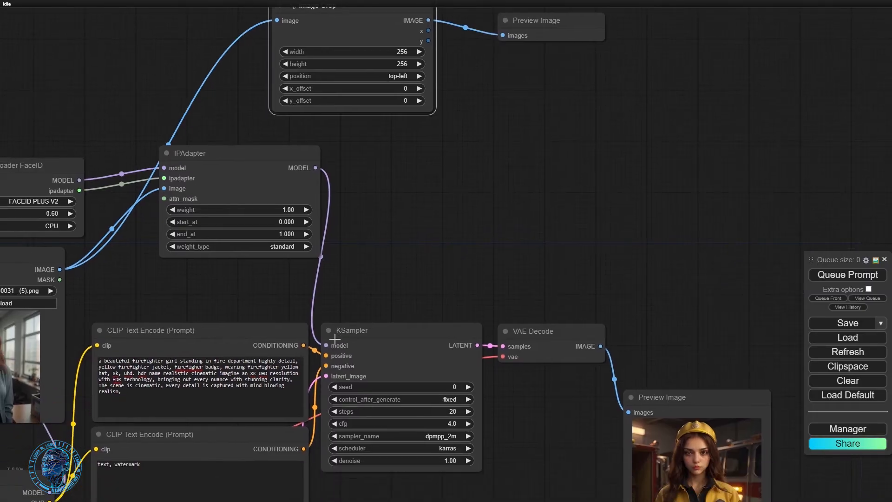
left_click_drag(322, 346, 345, 244)
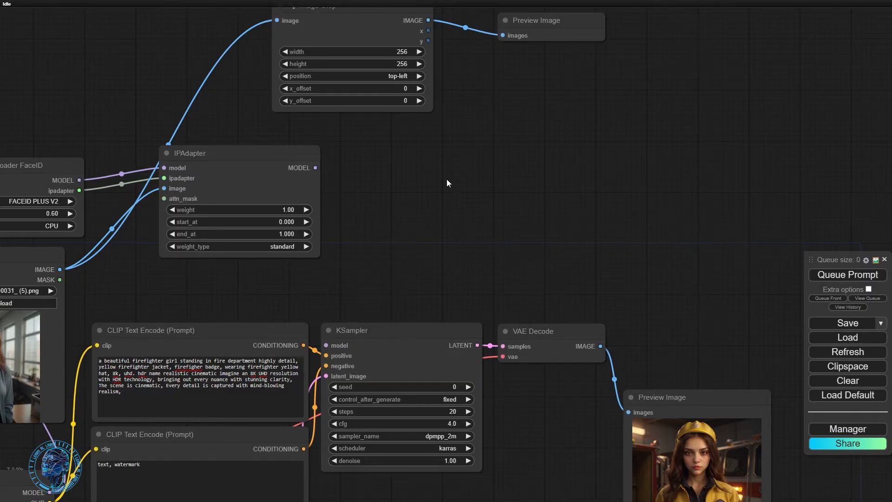
Set the Image Crop position to center and queue the prompt to preview the crop.
left_click_drag(448, 179, 421, 254)
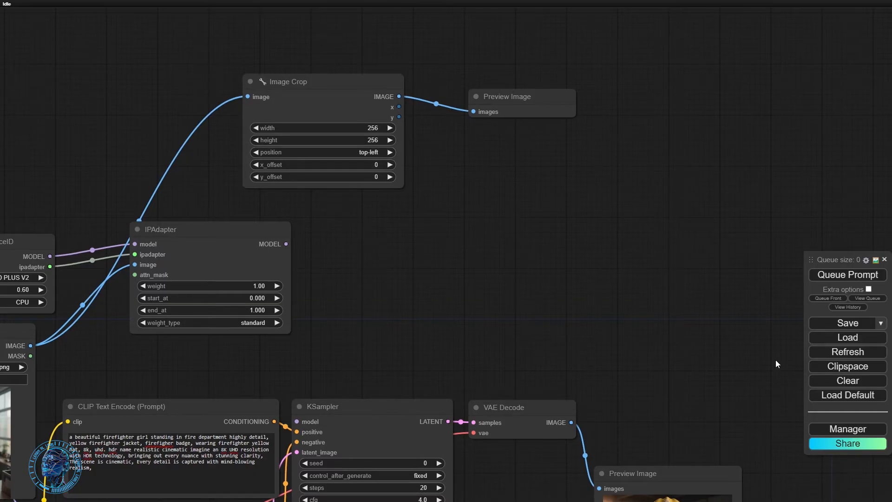
left_click(368, 151)
left_click(395, 229)
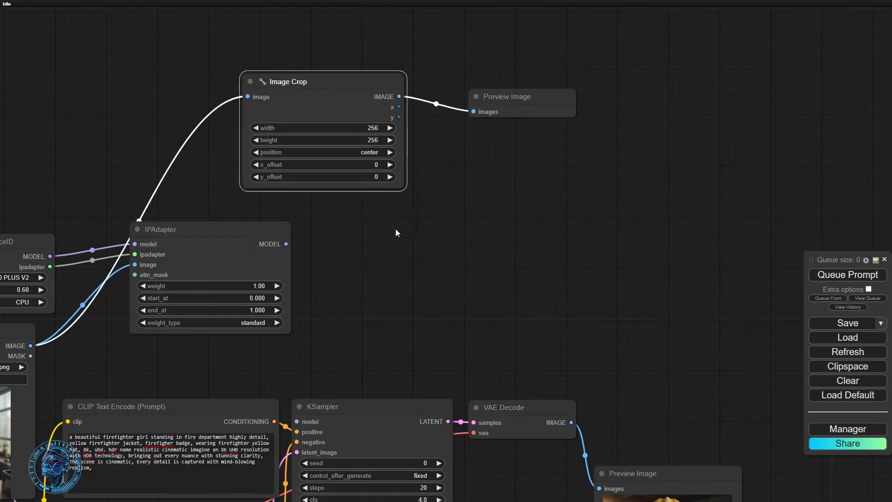
left_click(850, 279)
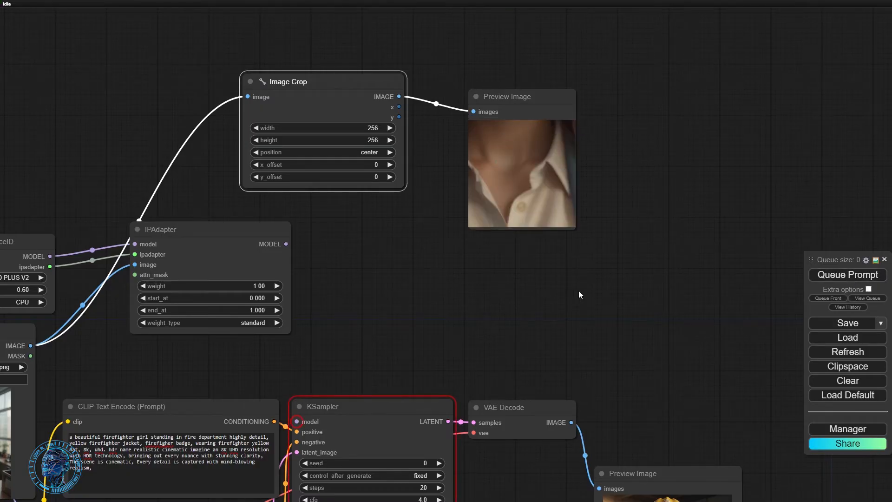
Enable the extra options and Auto Queue, and queue the prompt so the crop preview updates continuously.
left_click_drag(578, 292, 599, 289)
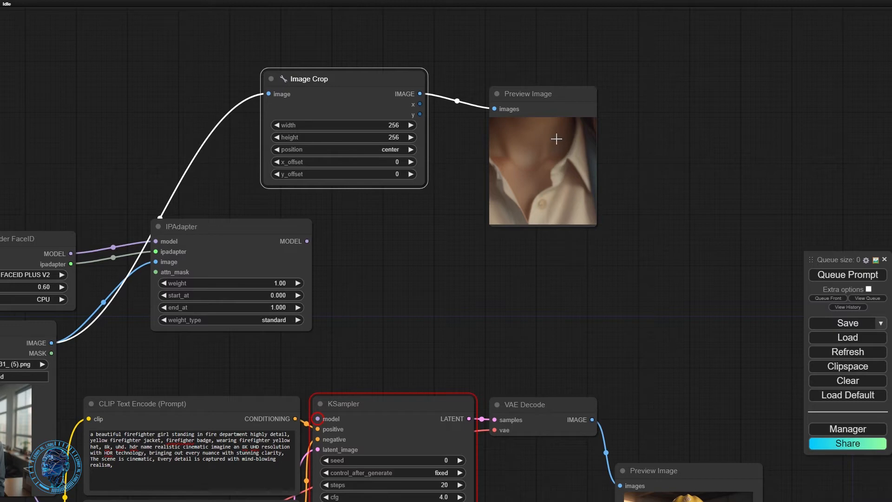
scroll(467, 295, "up", 3)
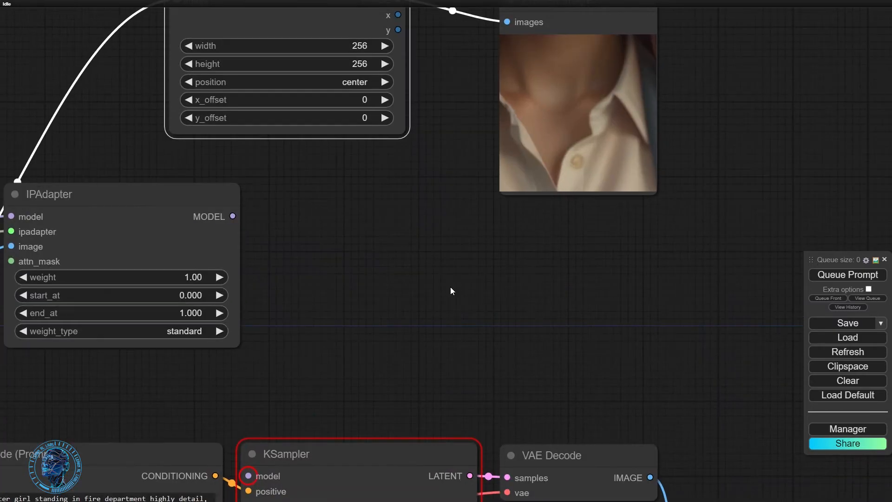
left_click(868, 289)
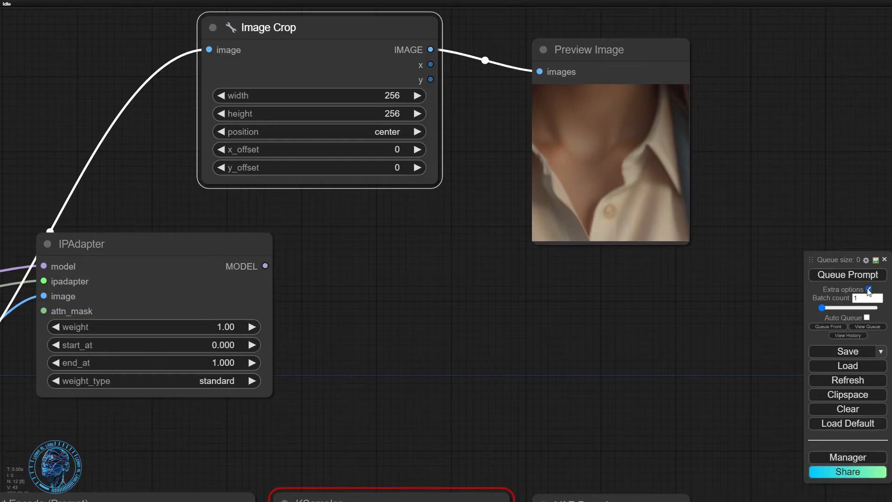
left_click(866, 317)
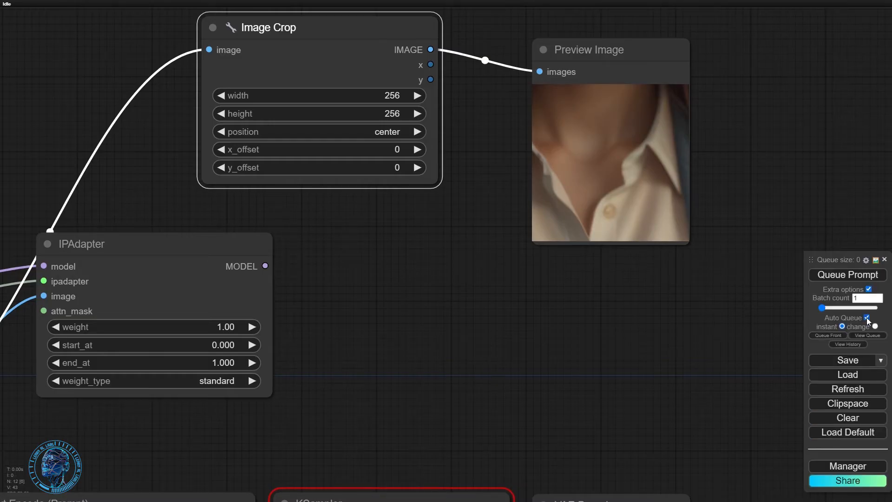
left_click_drag(607, 341, 647, 336)
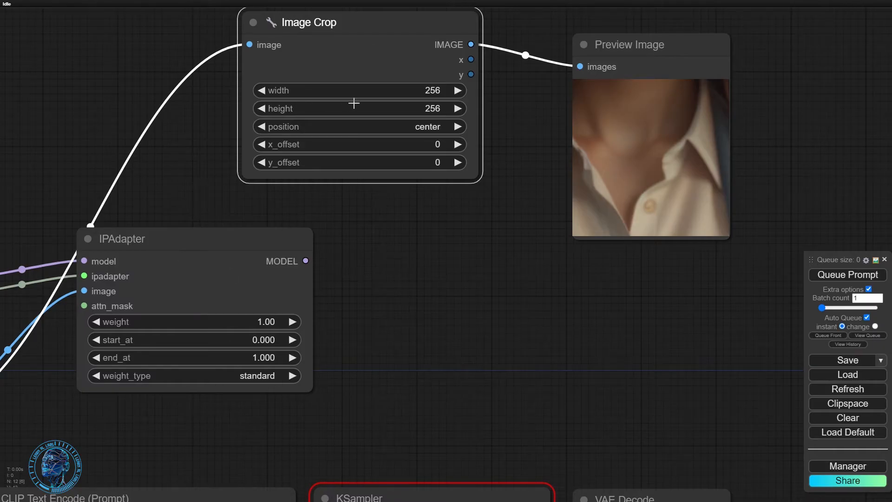
left_click(849, 275)
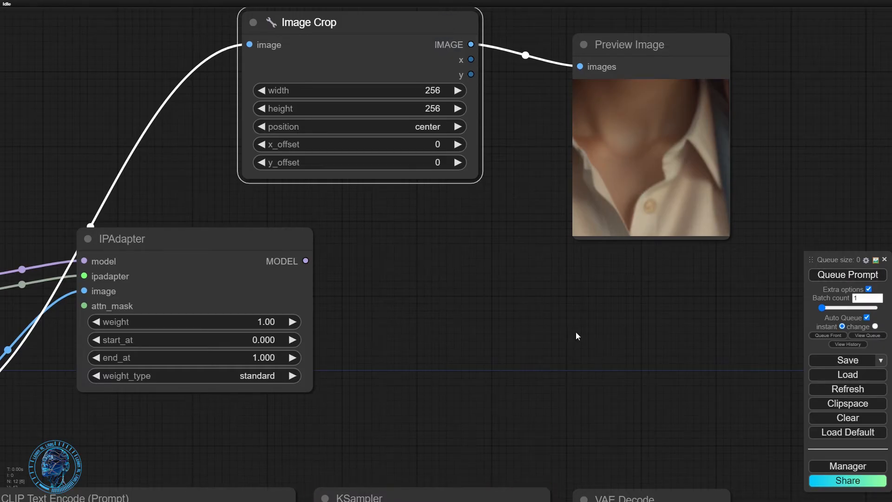
Set the Image Crop width to 576, height to 792, x_offset to -46 and y_offset to -394.
left_click_drag(654, 345, 648, 384)
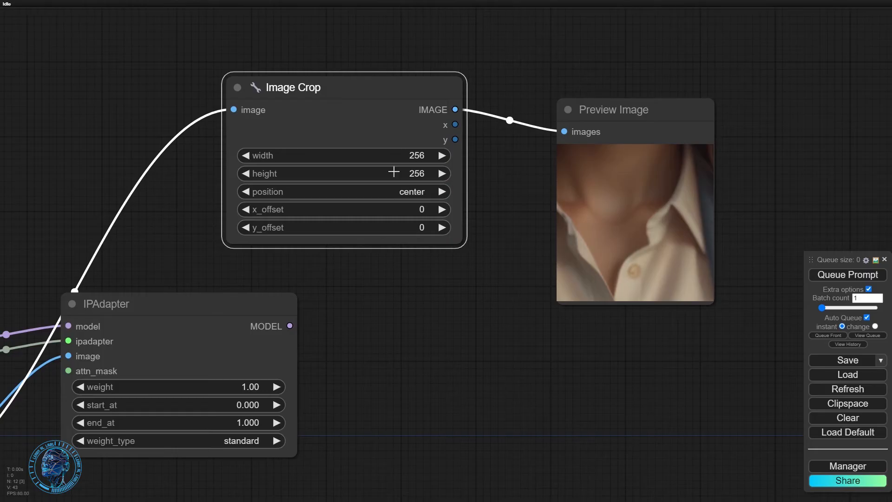
left_click_drag(399, 158, 416, 159)
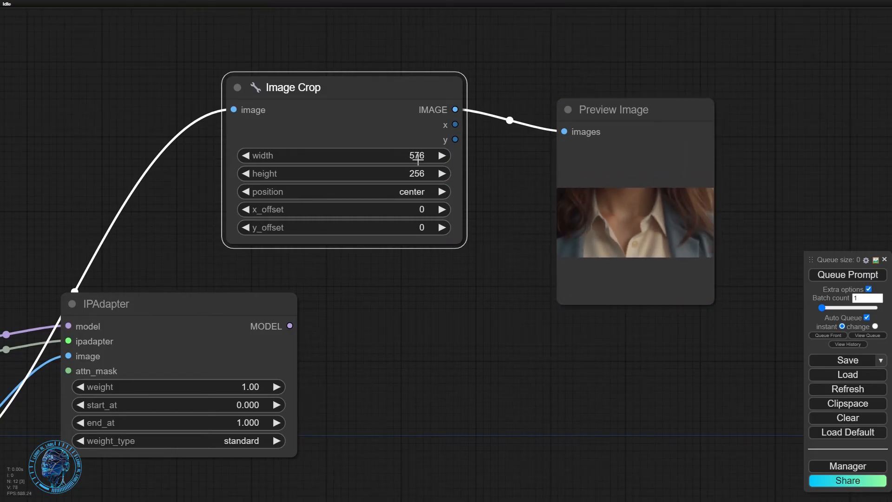
mouse_move(363, 171)
left_mouse_down()
mouse_move(324, 173)
mouse_move(368, 176)
mouse_move(350, 172)
left_mouse_up()
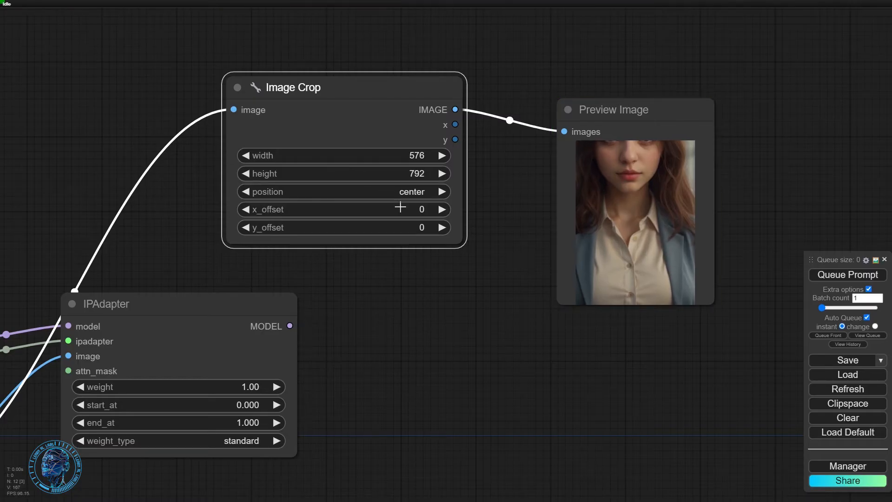
left_click_drag(398, 207, 335, 227)
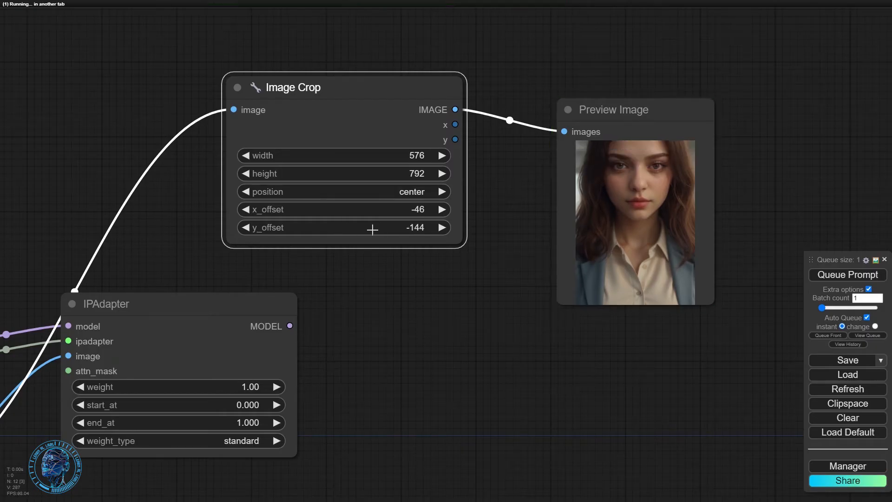
left_click_drag(392, 227, 372, 225)
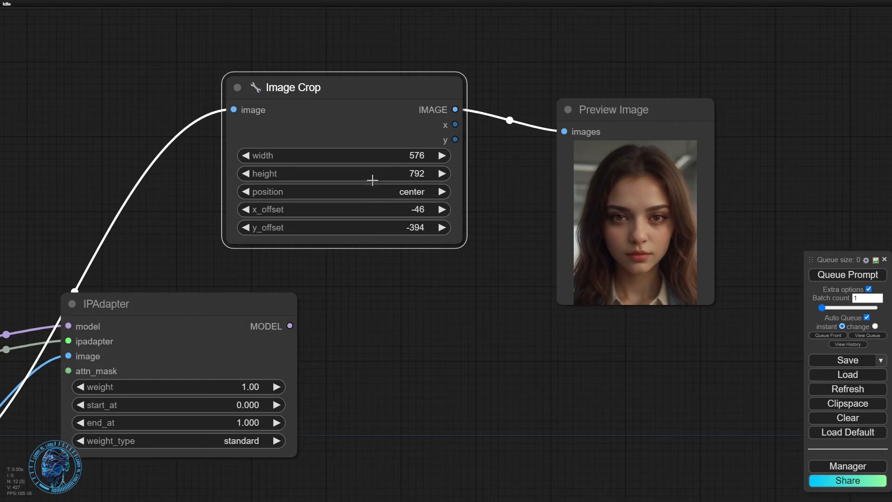
Tighten the crop around the woman's face with height 664, x_offset -36 and y_offset -433.
mouse_move(371, 173)
left_mouse_down()
mouse_move(378, 173)
mouse_move(362, 175)
left_mouse_up()
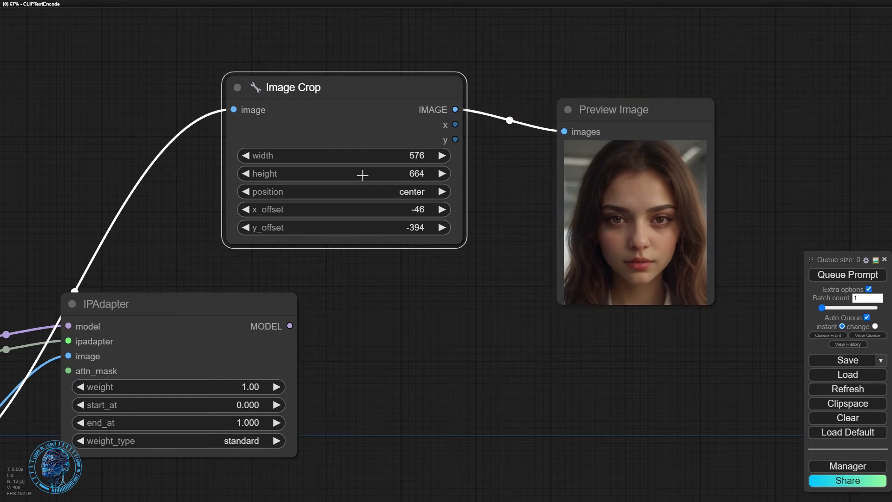
mouse_move(370, 211)
left_mouse_down()
mouse_move(379, 210)
mouse_move(380, 227)
mouse_move(368, 227)
left_mouse_up()
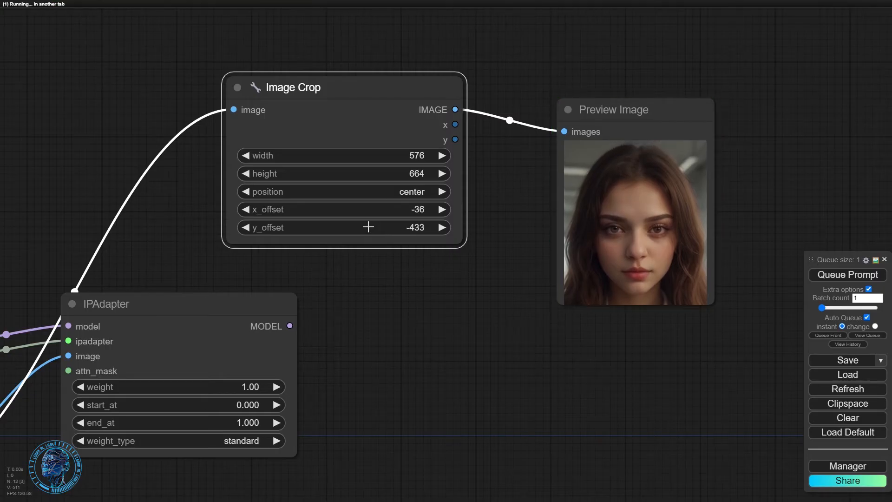
scroll(430, 328, "down", 1)
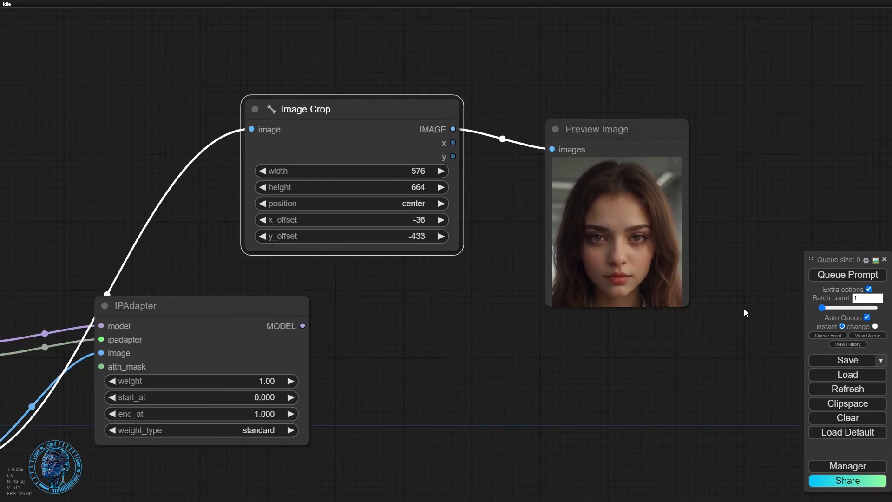
Turn off Auto Queue and the extra options, and move the crop's Preview Image node closer to Image Crop.
left_click(868, 317)
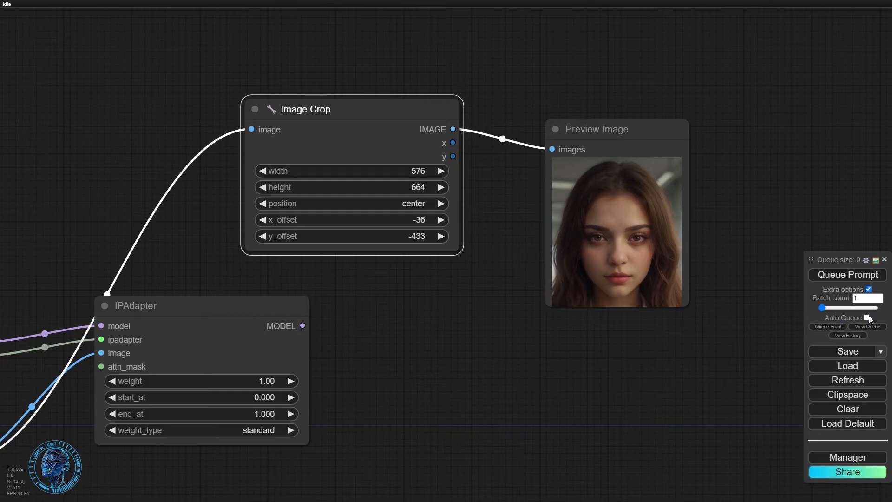
left_click(868, 289)
left_click_drag(701, 371, 786, 338)
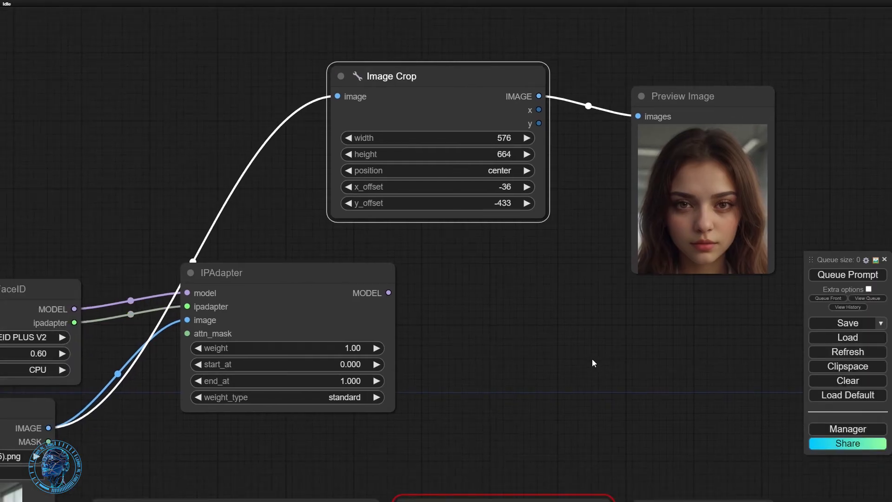
left_click_drag(582, 361, 554, 269)
scroll(626, 341, "down", 3)
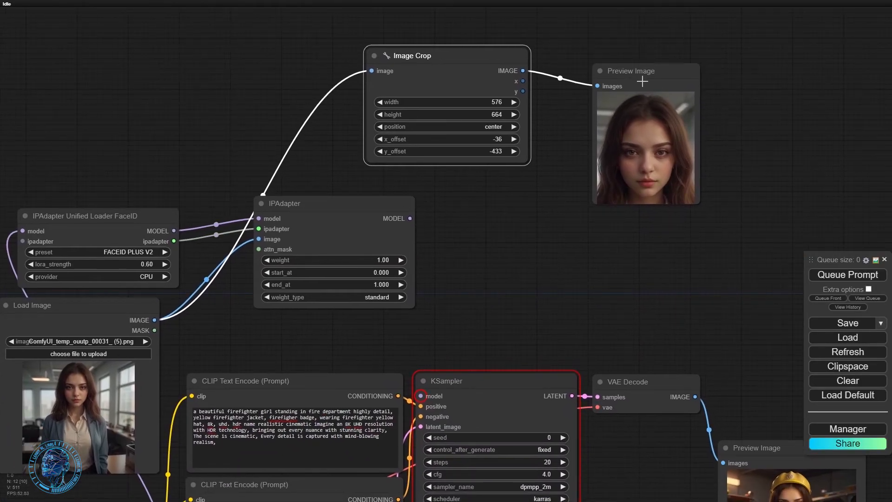
left_click_drag(655, 71, 612, 50)
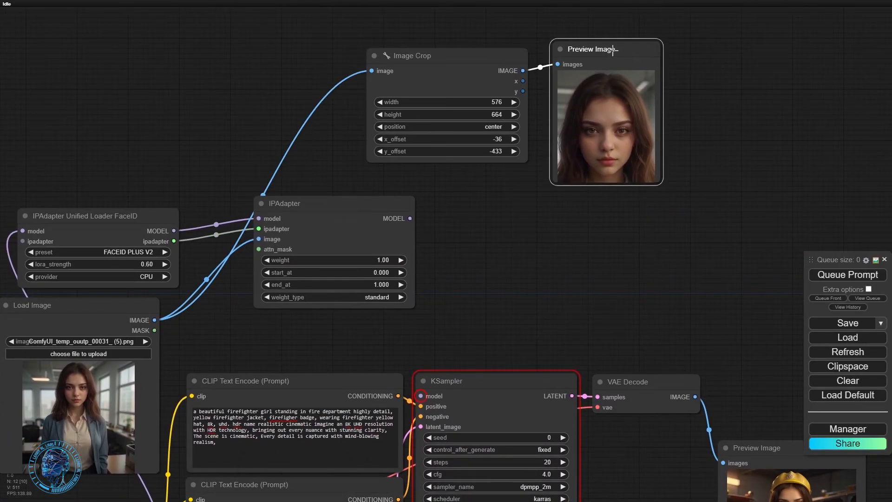
Add an IPAdapter Unified Loader node and place it just after the IPAdapter node.
left_click_drag(638, 289, 632, 268)
double_click(514, 224)
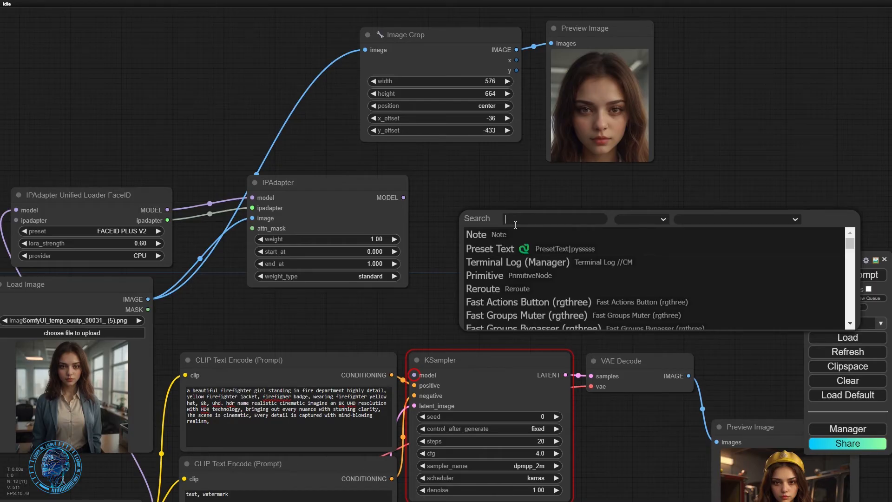
type("ipad")
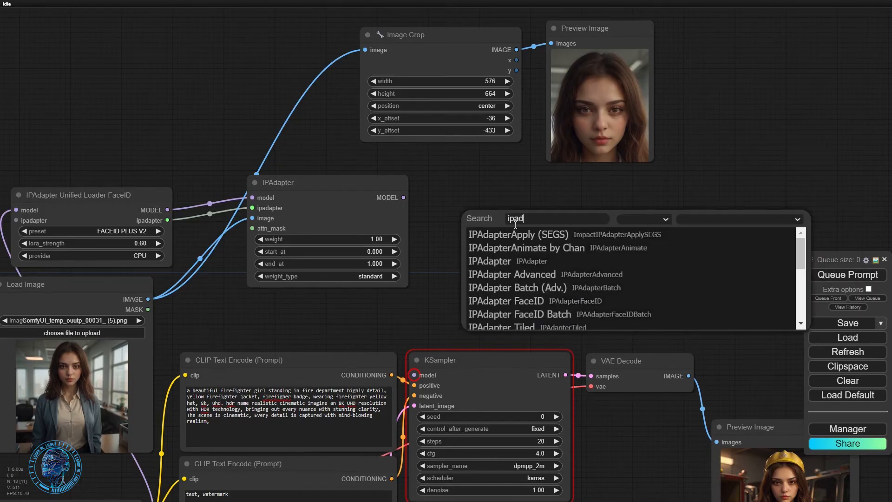
type("apter u")
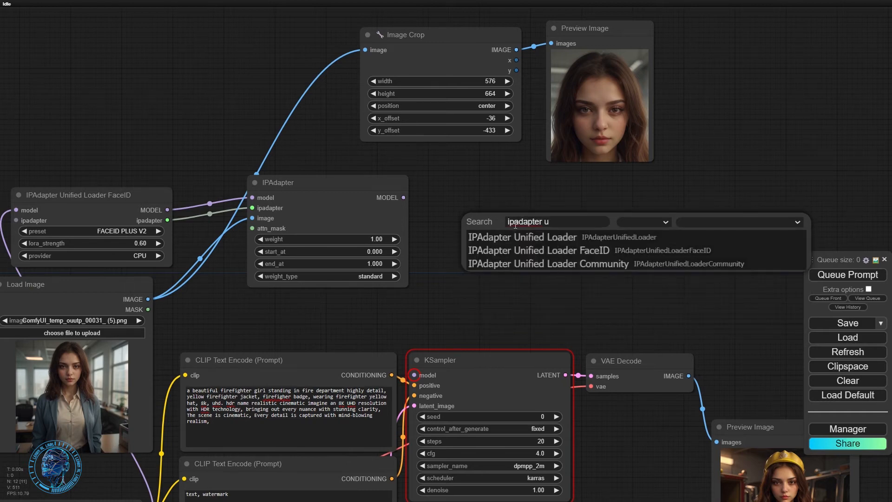
left_click(568, 241)
left_click_drag(591, 212, 511, 212)
Add an IPAdapter Advanced node and place it after the IPAdapter Unified Loader, below the cropped face preview.
double_click(681, 231)
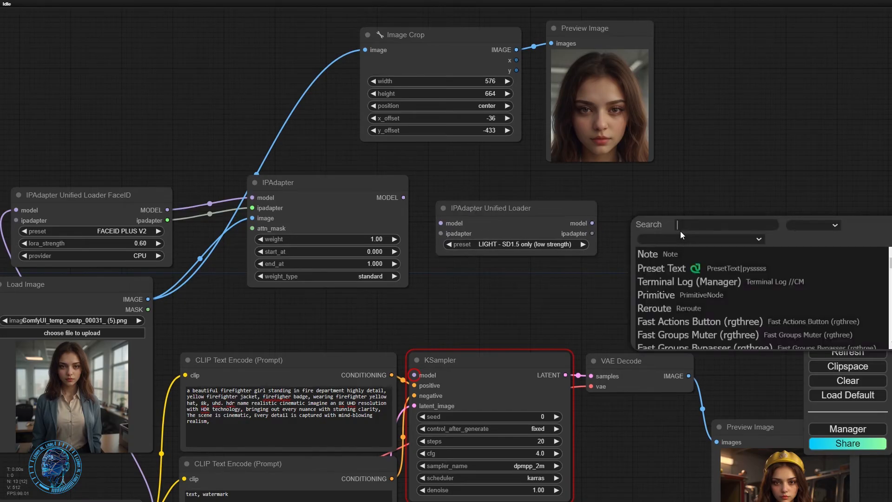
type("ipa")
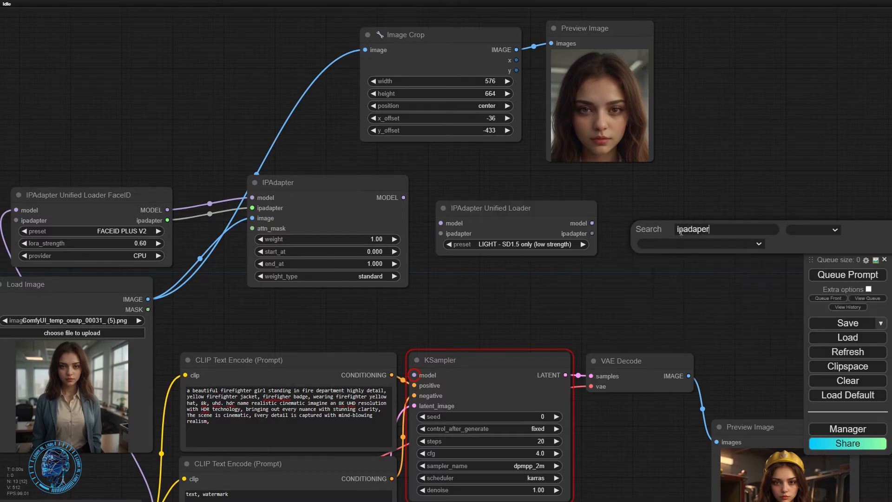
type("dapter")
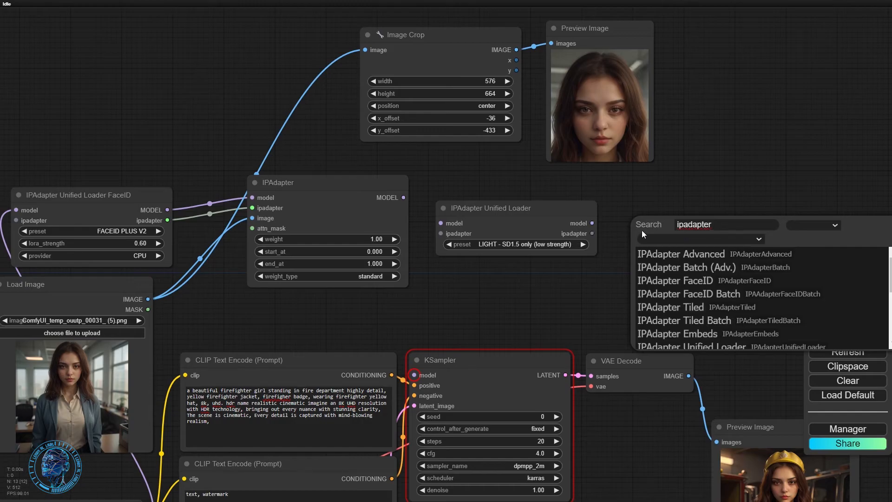
left_click(695, 257)
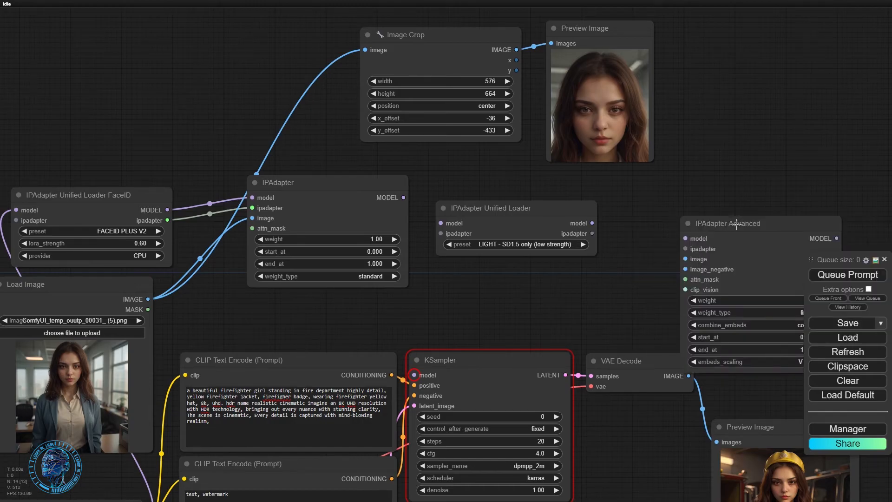
left_click_drag(734, 226, 688, 182)
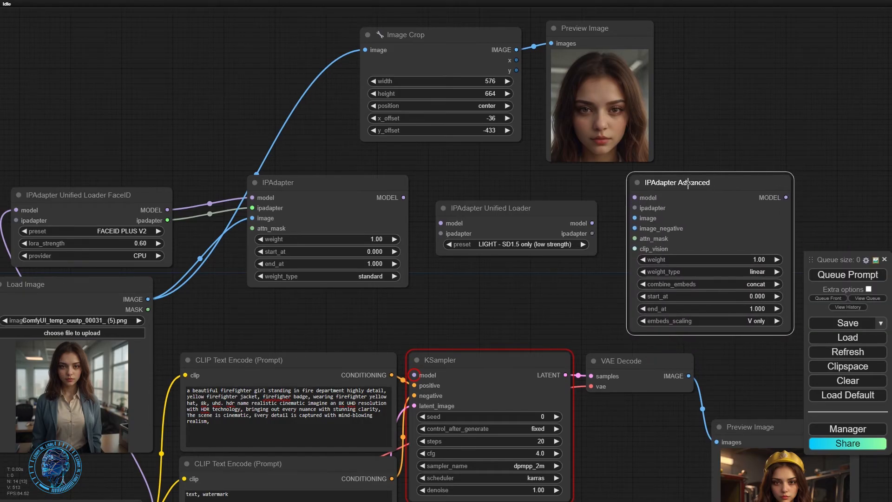
Connect the IPAdapter's MODEL output and the FaceID loader's ipadapter link to the matching inputs of IPAdapter Unified Loader.
left_click_drag(540, 294, 595, 305)
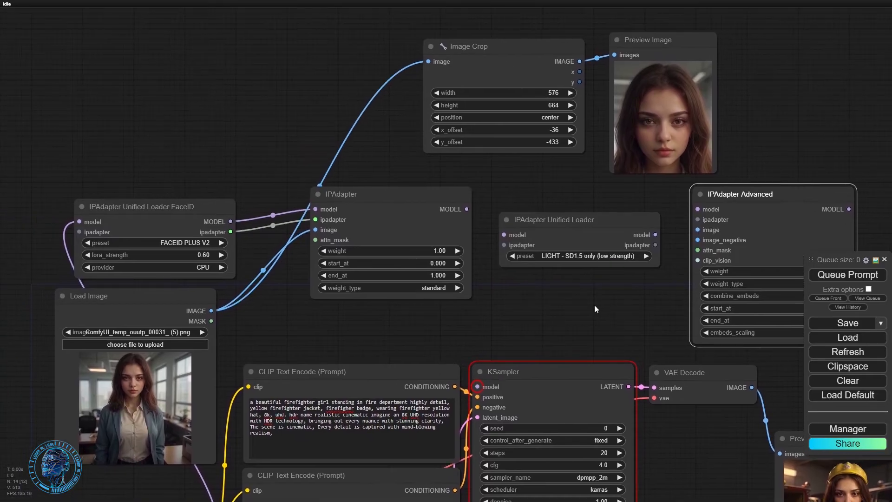
left_click_drag(507, 307, 534, 318)
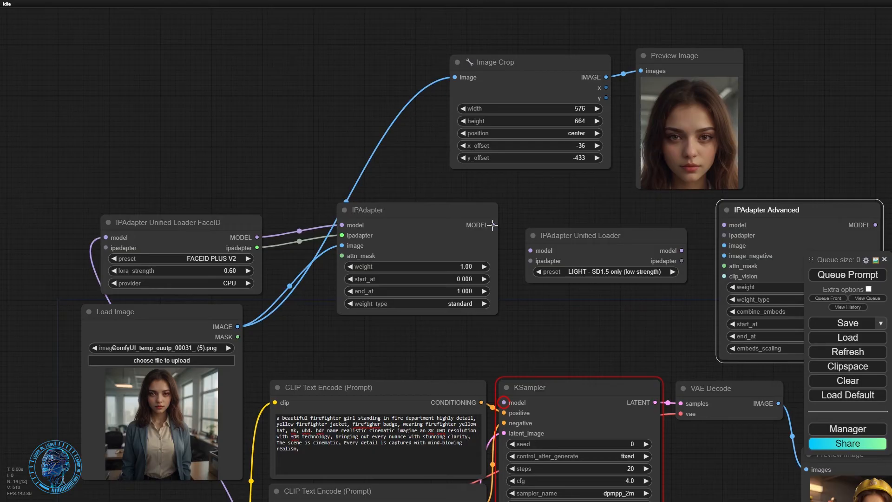
left_click_drag(492, 225, 530, 251)
left_click_drag(347, 236, 530, 260)
Feed IPAdapter Advanced with the Unified Loader's model and ipadapter outputs and the IMAGE output of Image Crop.
left_click_drag(586, 314, 420, 301)
left_click_drag(516, 238, 557, 212)
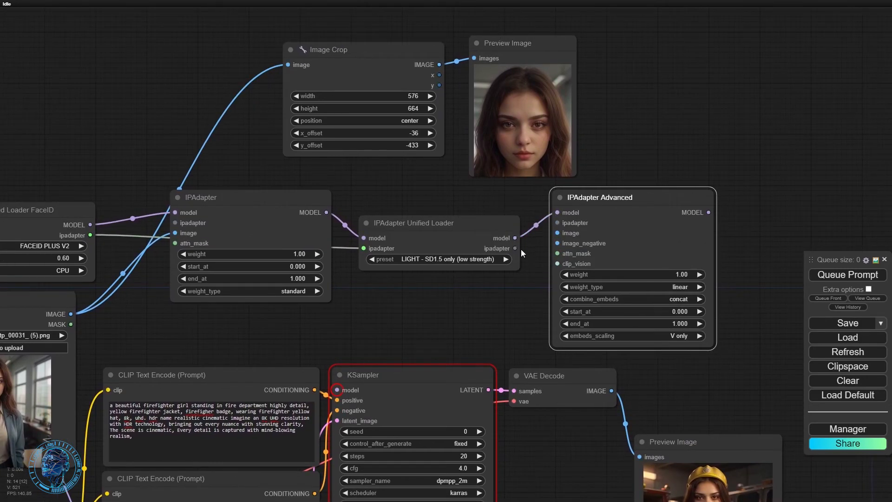
left_click_drag(515, 248, 559, 223)
left_click(511, 91)
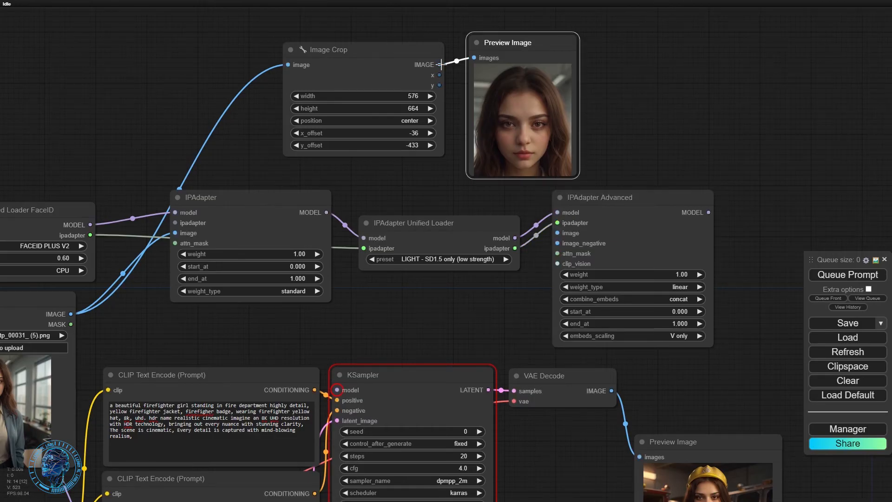
left_click_drag(442, 65, 560, 234)
Connect the MODEL output of IPAdapter Advanced to the KSampler's model input and queue the prompt.
left_click_drag(533, 286, 438, 245)
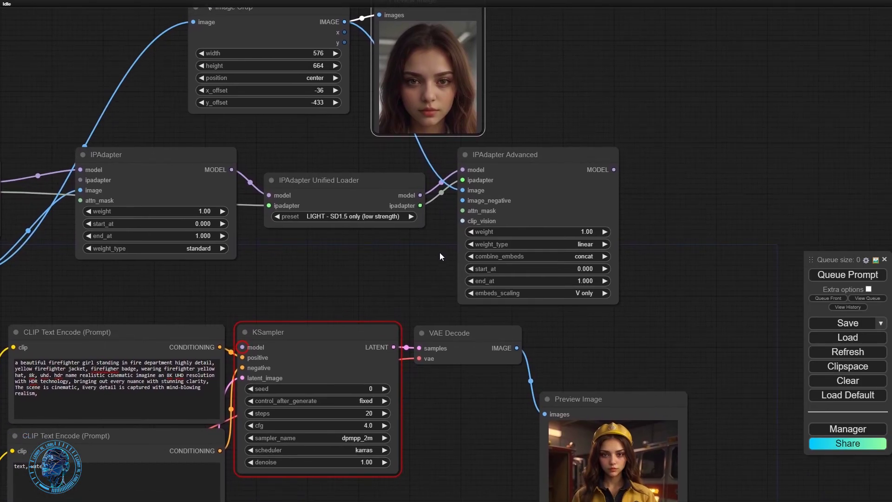
left_click_drag(688, 310, 661, 287)
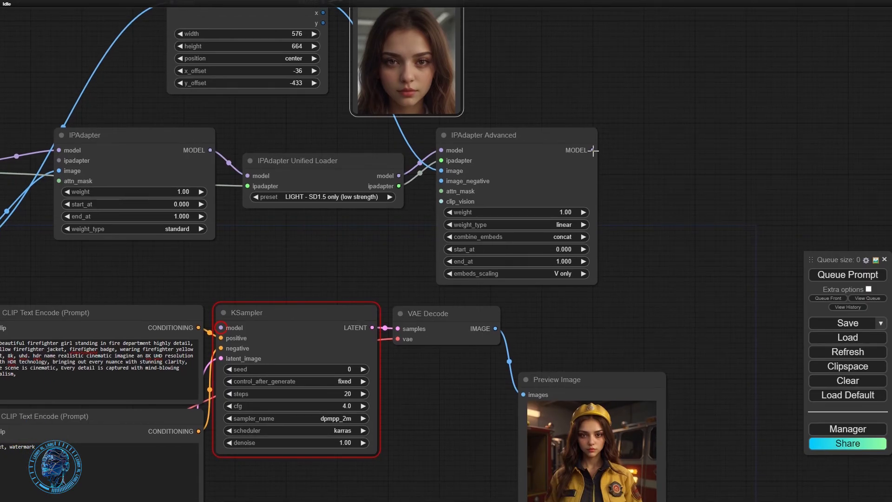
left_click_drag(592, 150, 221, 328)
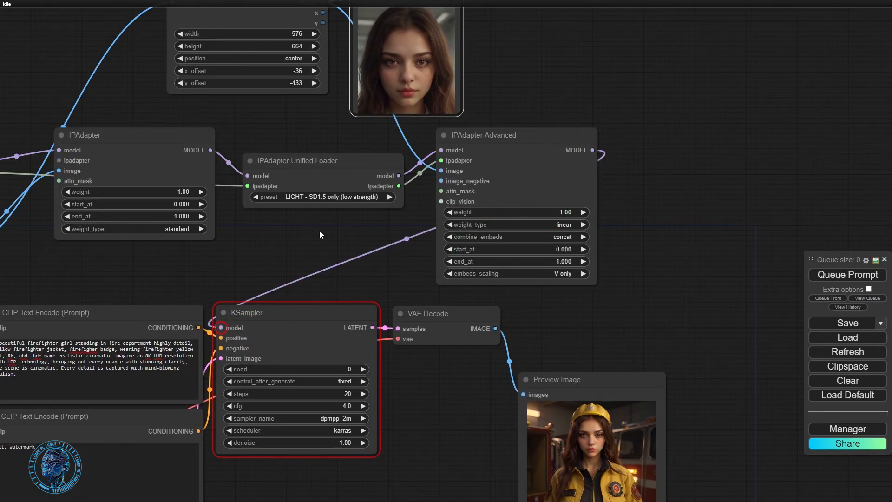
left_click_drag(319, 231, 414, 269)
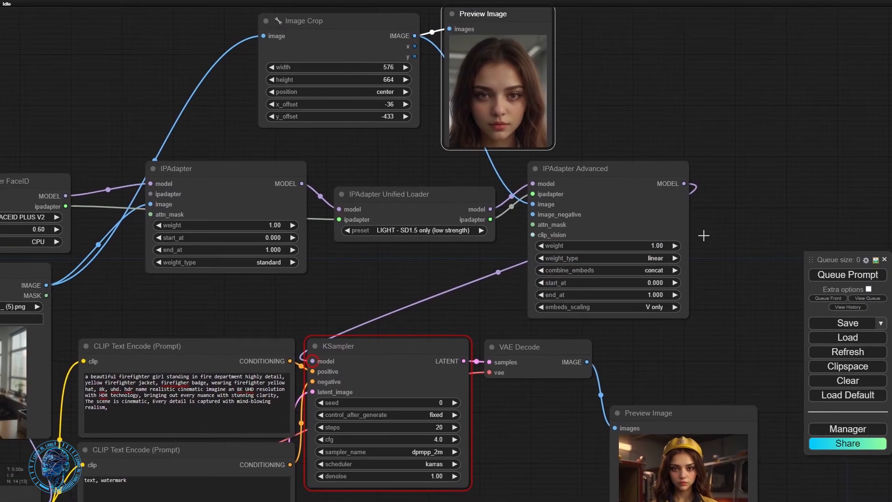
left_click(852, 277)
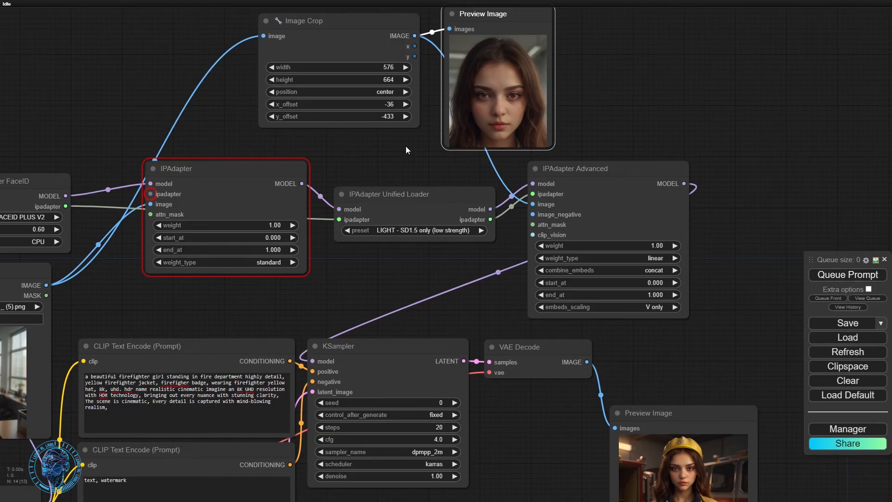
Reconnect the FaceID loader's ipadapter output to the IPAdapter node's ipadapter input and queue the prompt again.
left_click_drag(255, 302, 446, 294)
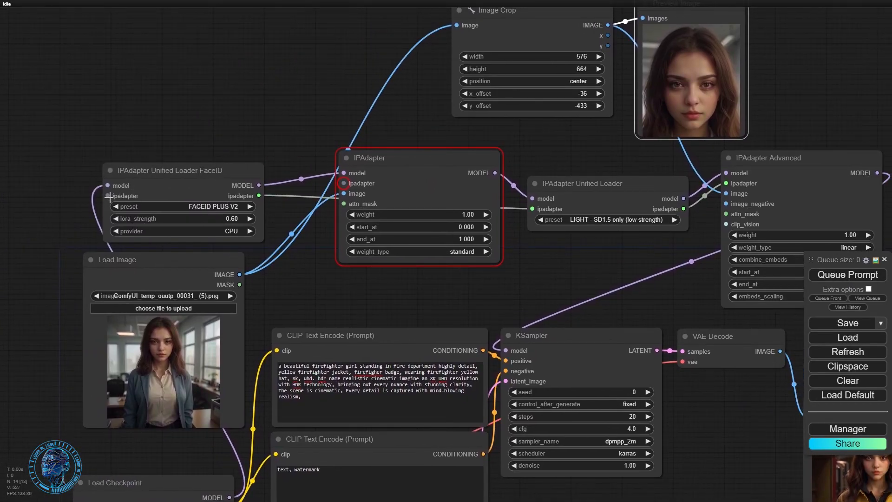
left_click_drag(108, 195, 344, 183)
left_click_drag(258, 196, 343, 184)
left_click_drag(510, 279, 396, 285)
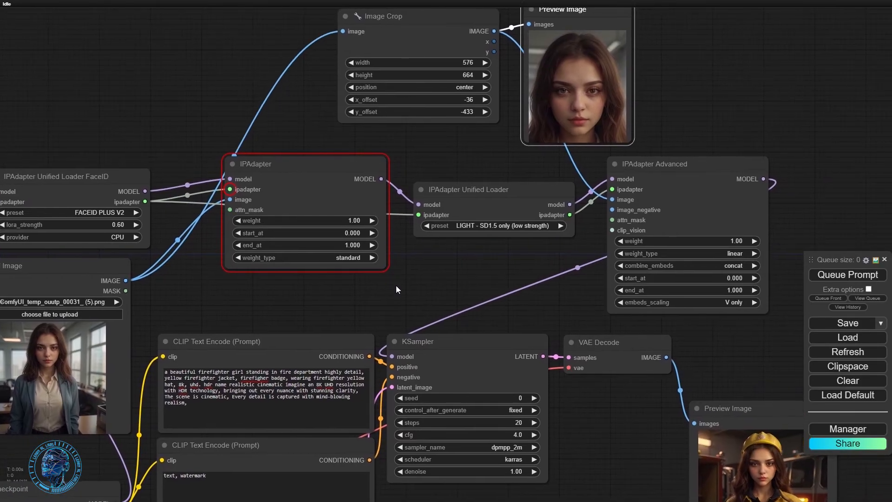
scroll(850, 91, "down", 2)
left_click_drag(815, 116, 683, 137)
left_click(864, 278)
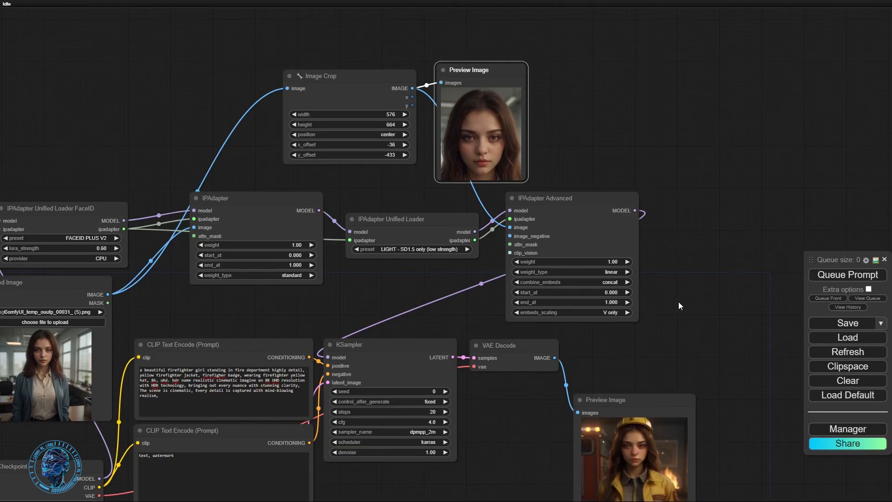
Compare the newly generated firefighter image with the reference portrait, examining the face up close.
left_click_drag(675, 299, 640, 109)
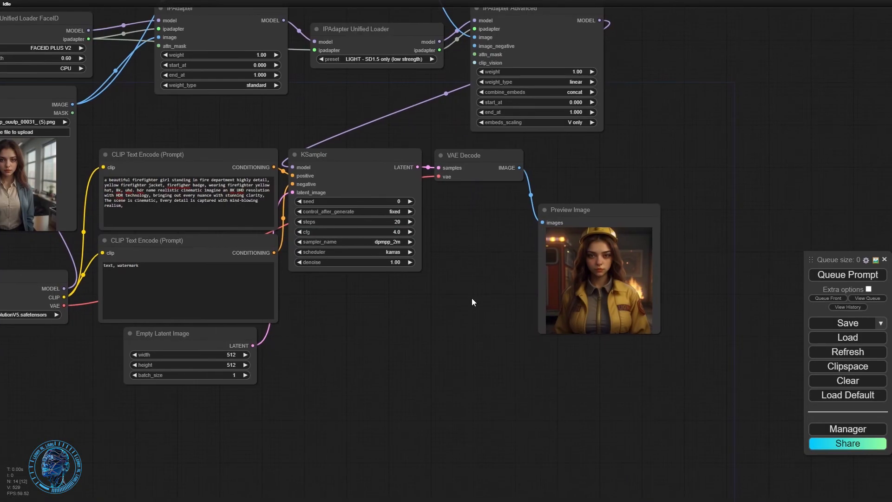
left_click_drag(472, 298, 613, 319)
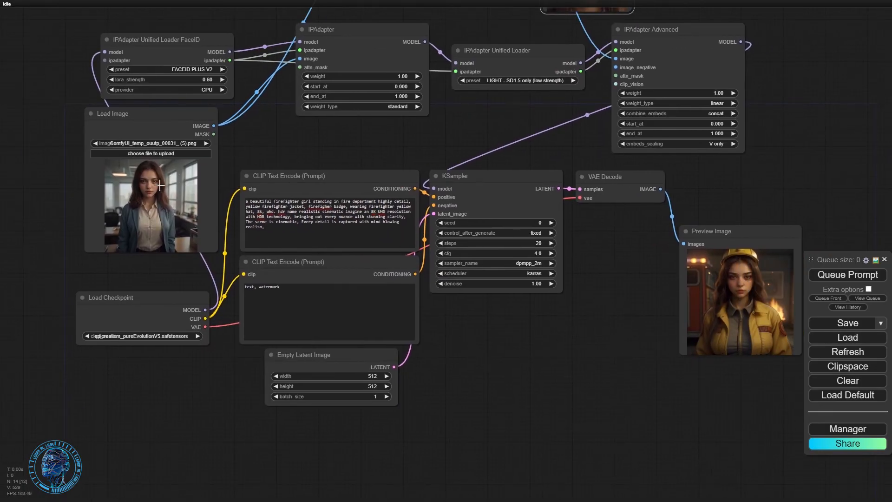
scroll(725, 341, "up", 4)
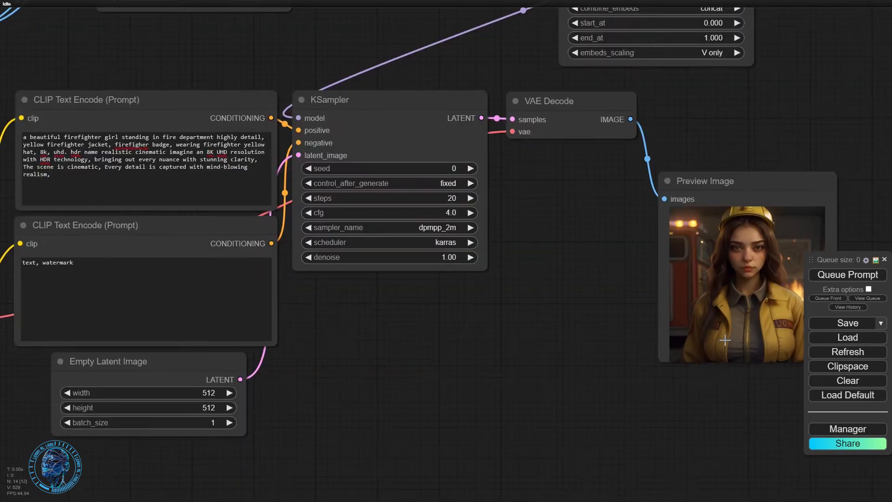
scroll(725, 340, "up", 5)
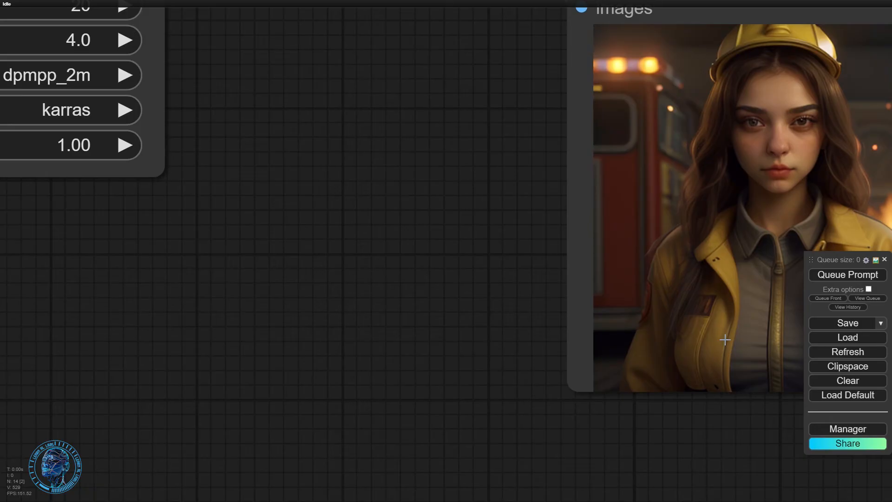
scroll(369, 244, "down", 8)
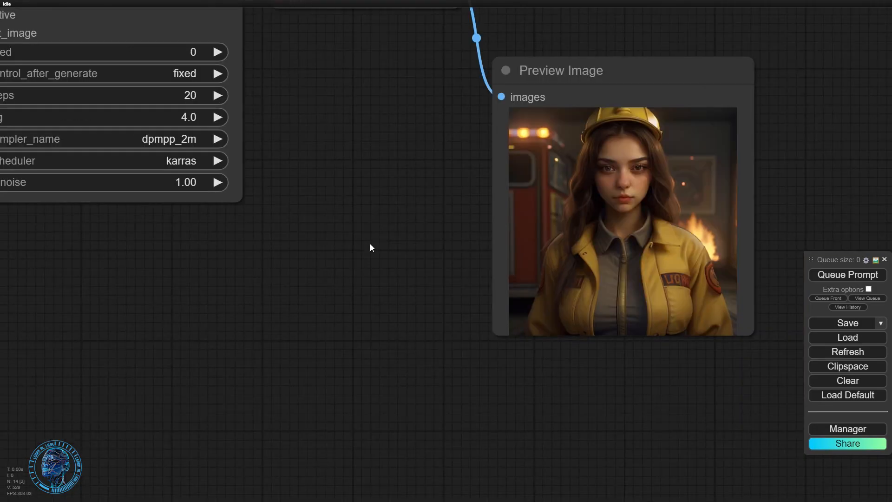
left_click_drag(369, 244, 625, 288)
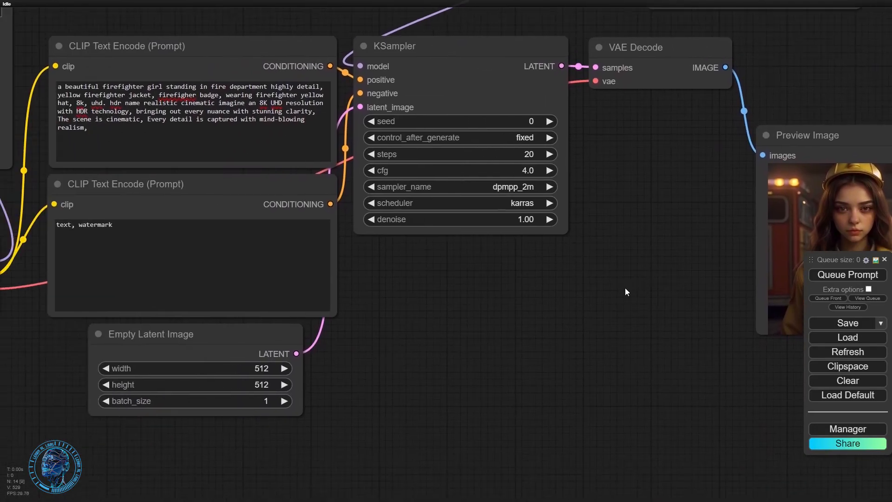
left_click_drag(327, 352, 529, 356)
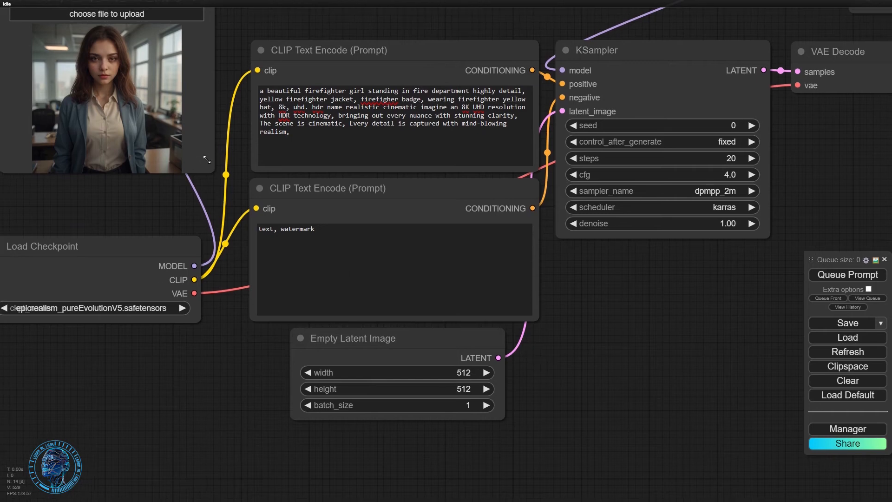
Add an Apply ControlNet node in the empty canvas area below the KSampler.
left_click_drag(693, 391, 523, 329)
scroll(445, 267, "down", 4)
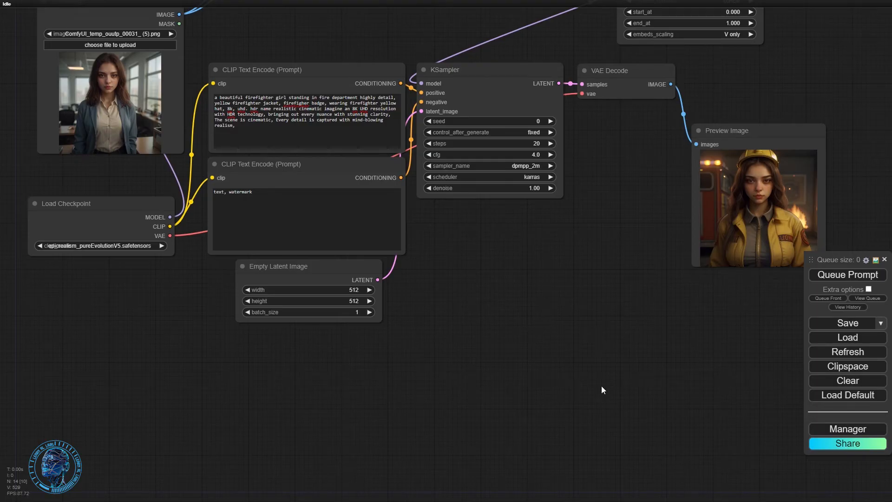
double_click(455, 363)
type("cc")
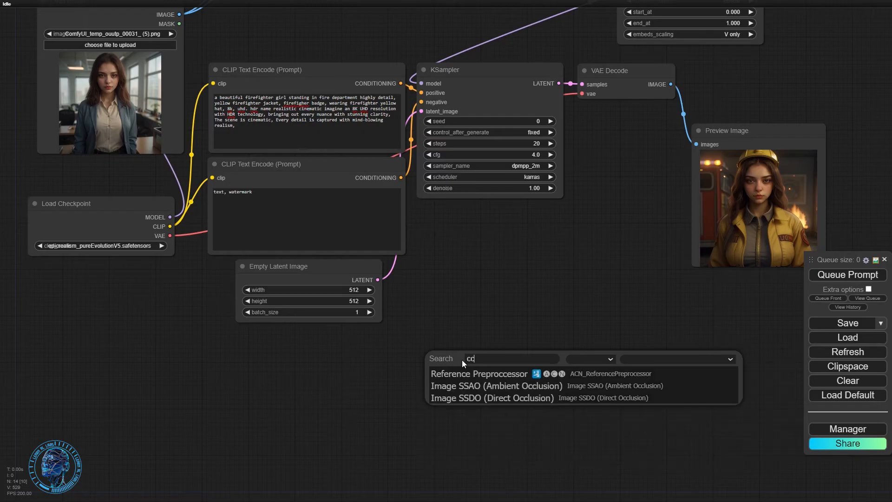
type("ont")
key("BackSpace")
key("BackSpace")
key("BackSpace")
key("BackSpace")
type("ontoo")
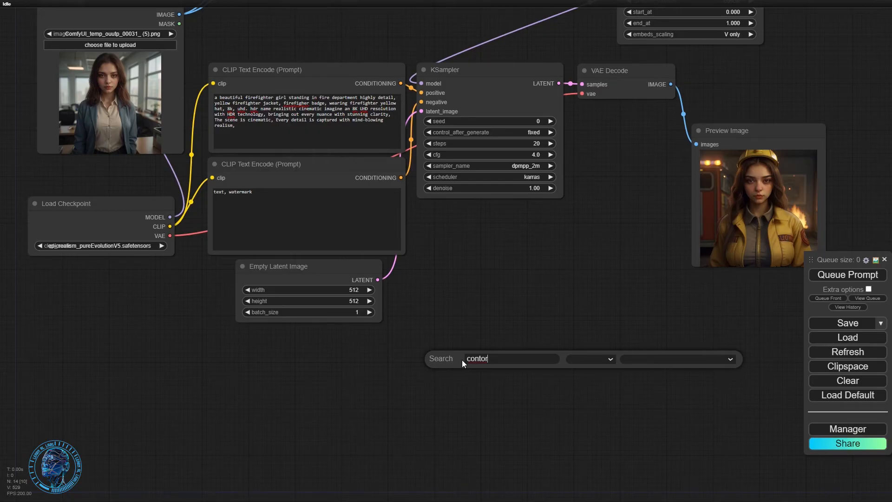
key("BackSpace")
key("BackSpace")
key("BackSpace")
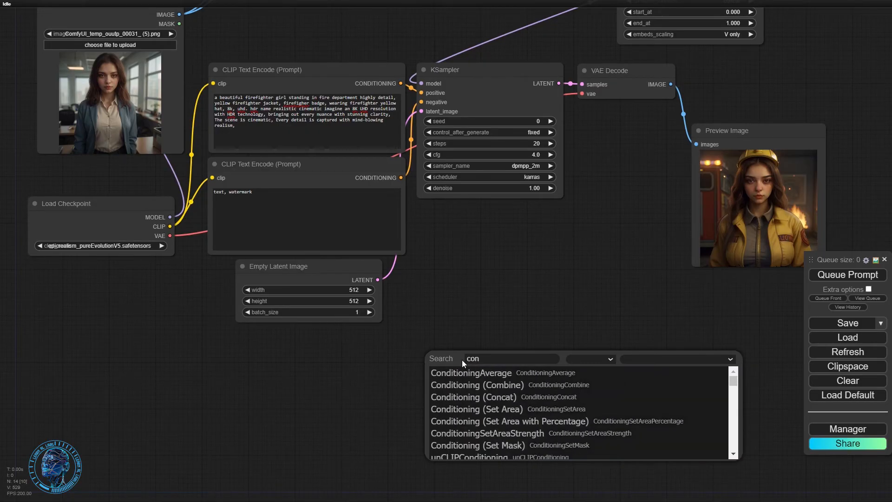
type("tr")
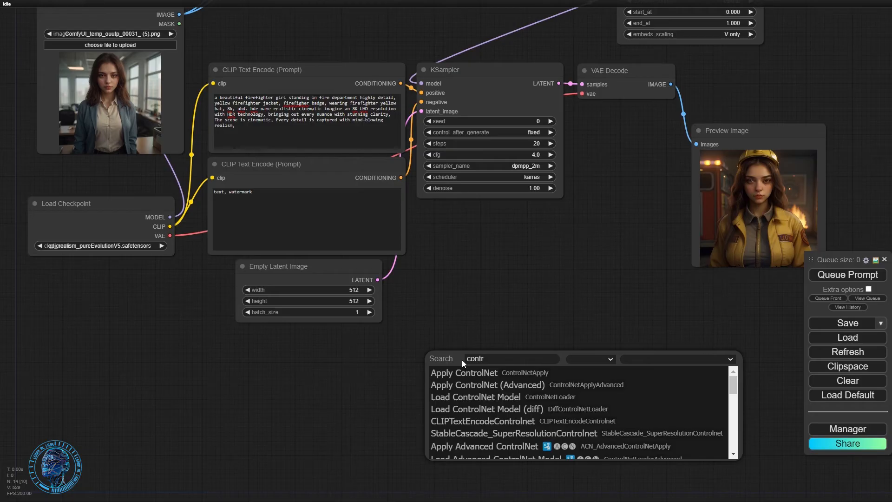
left_click(470, 372)
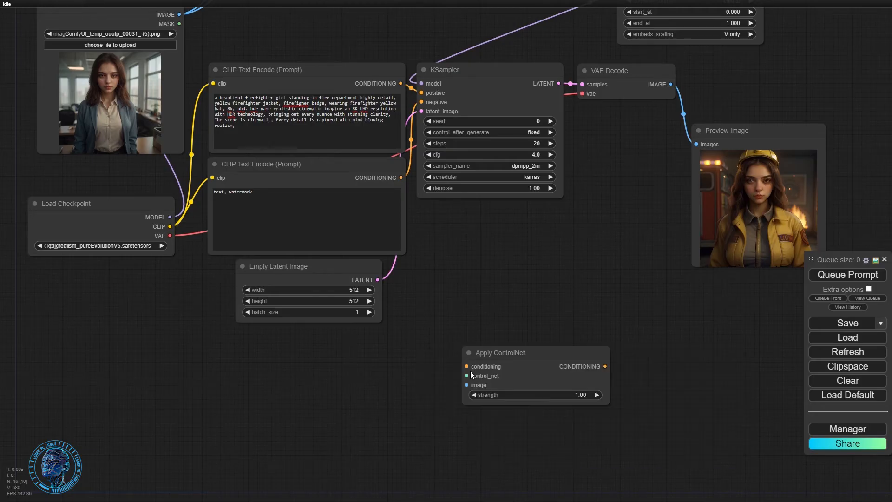
Add a Load ControlNet Model node, place it directly above Apply ControlNet and check its list of available models.
double_click(367, 406)
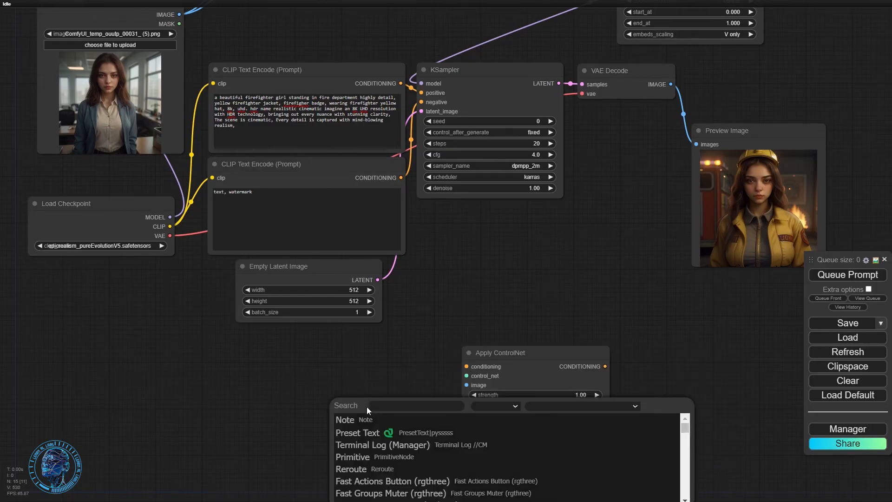
type("co")
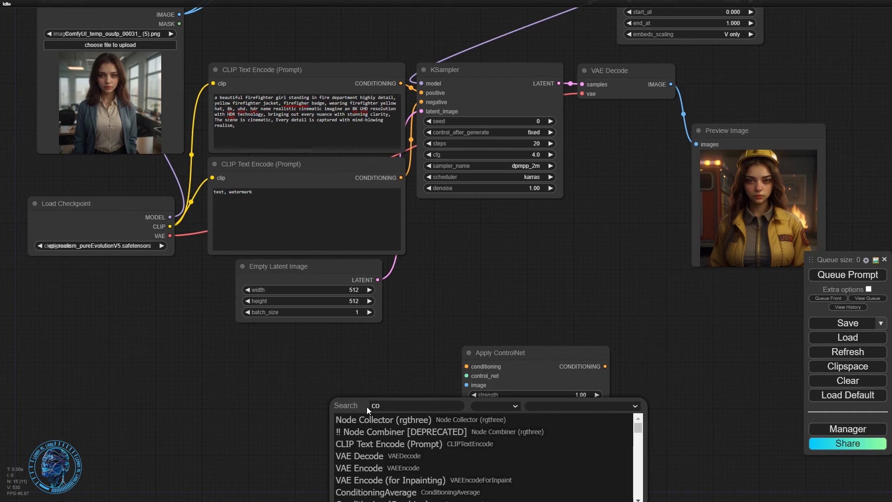
type("nt")
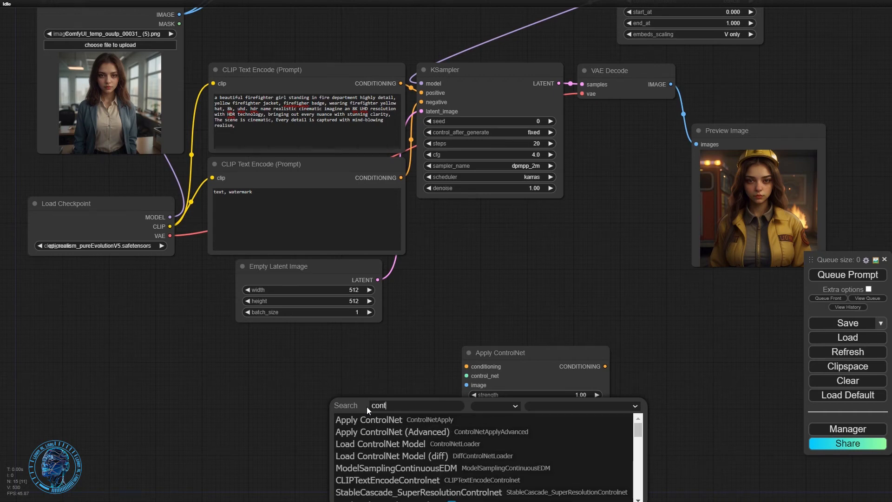
left_click(375, 445)
left_click_drag(429, 402, 528, 299)
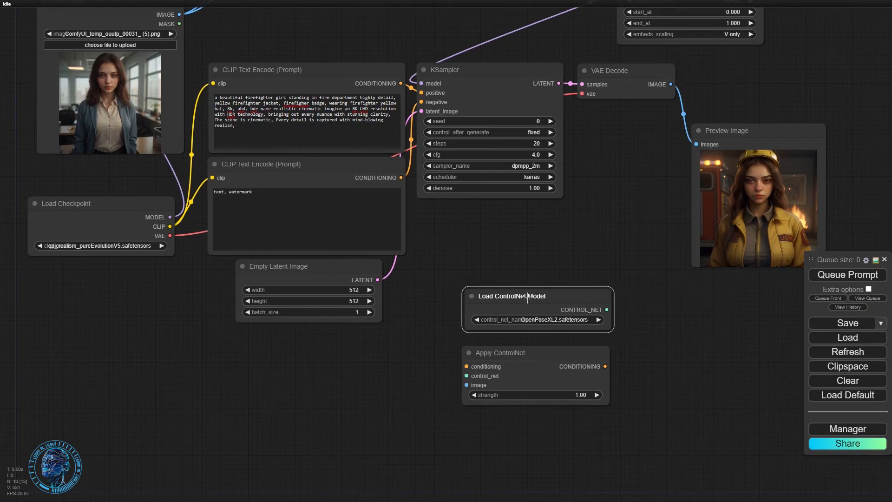
left_click(537, 320)
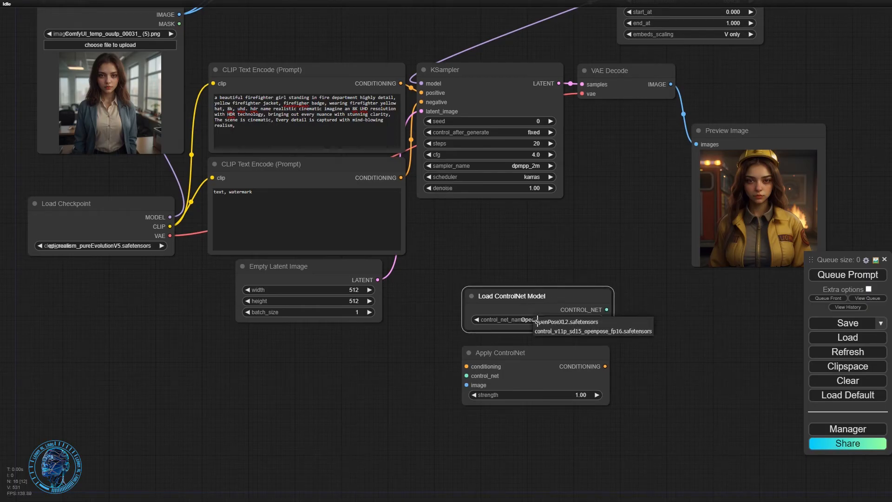
left_click(444, 369)
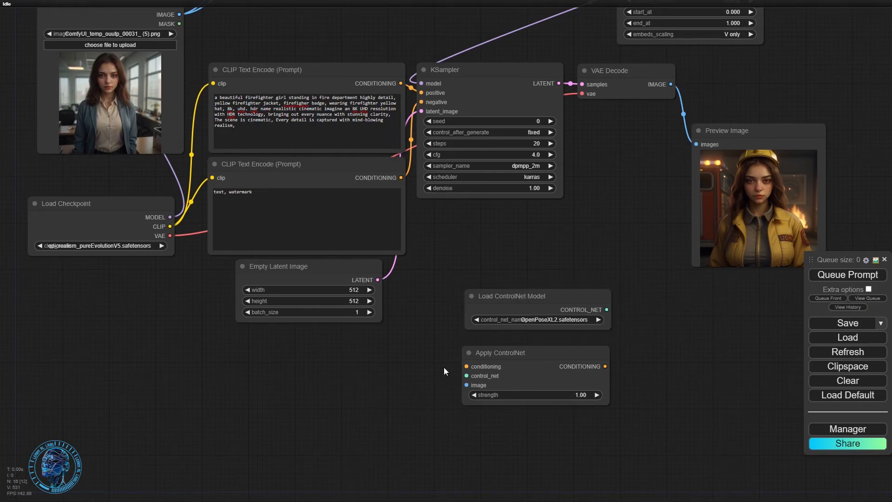
Add an OpenPose Pose preprocessor node and place it below Load Checkpoint.
double_click(305, 389)
type("open")
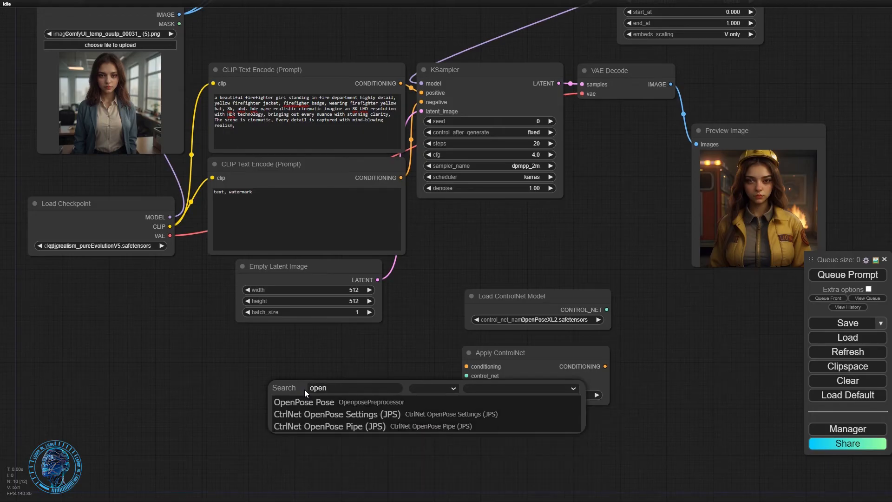
left_click(328, 401)
left_click_drag(364, 381, 159, 346)
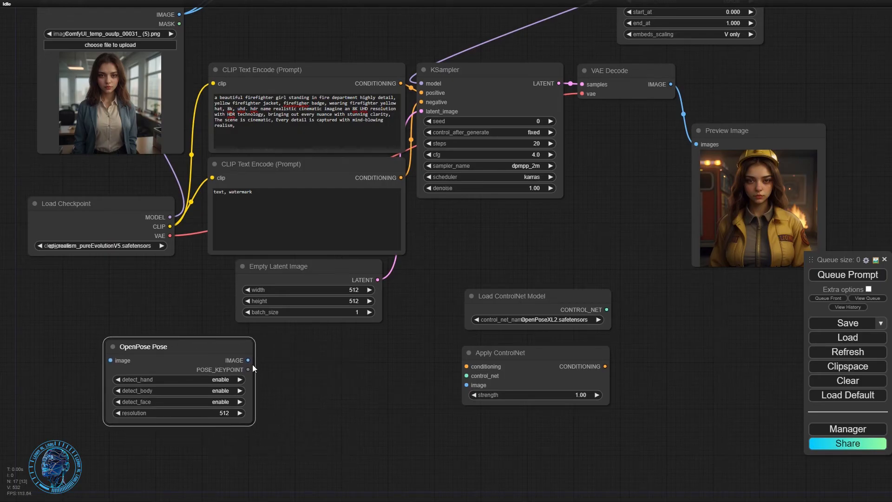
Attach a Preview Image node to OpenPose Pose's IMAGE output, enlarge it and place it right beside the preprocessor.
left_click_drag(248, 360, 322, 366)
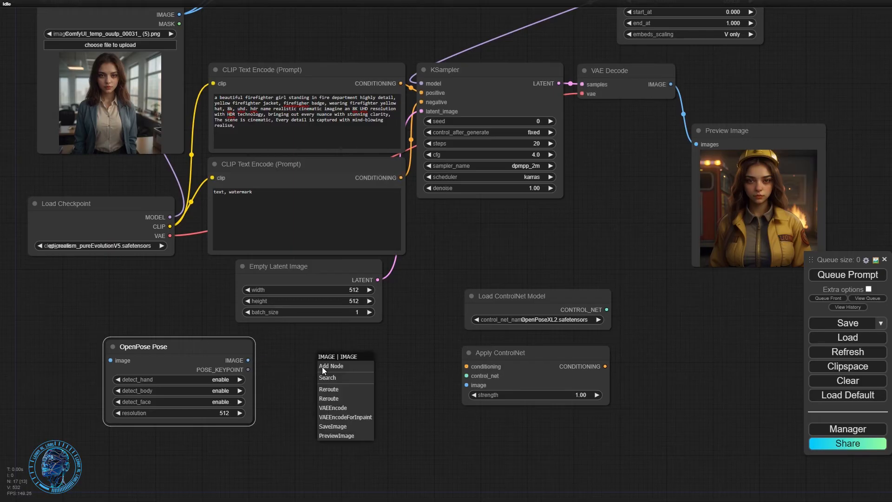
left_click(345, 435)
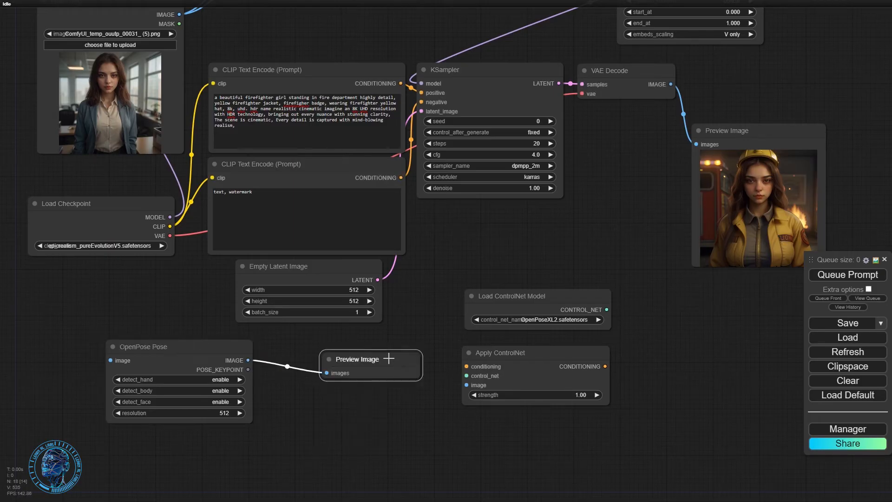
left_click_drag(390, 358, 377, 424)
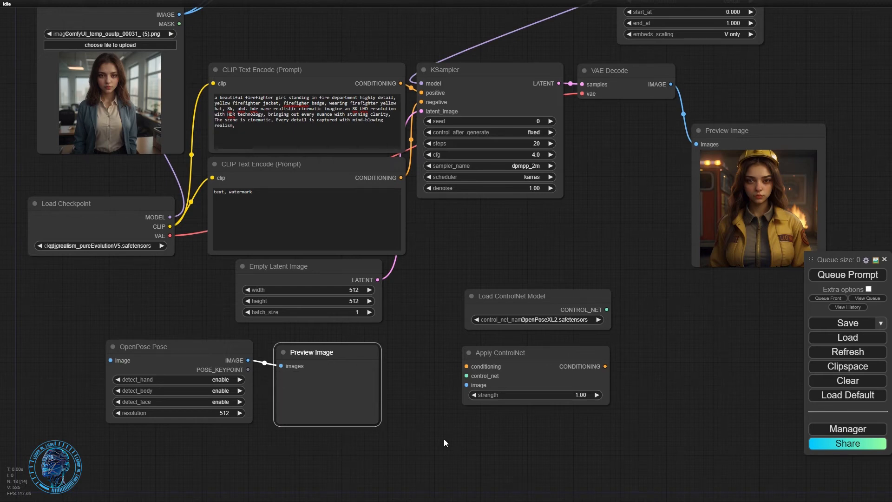
left_click_drag(444, 439, 374, 437)
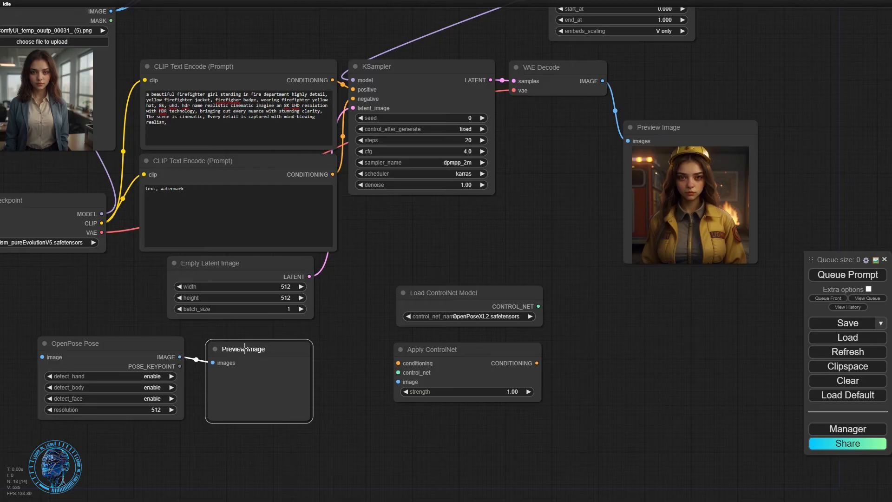
left_click_drag(246, 349, 243, 349)
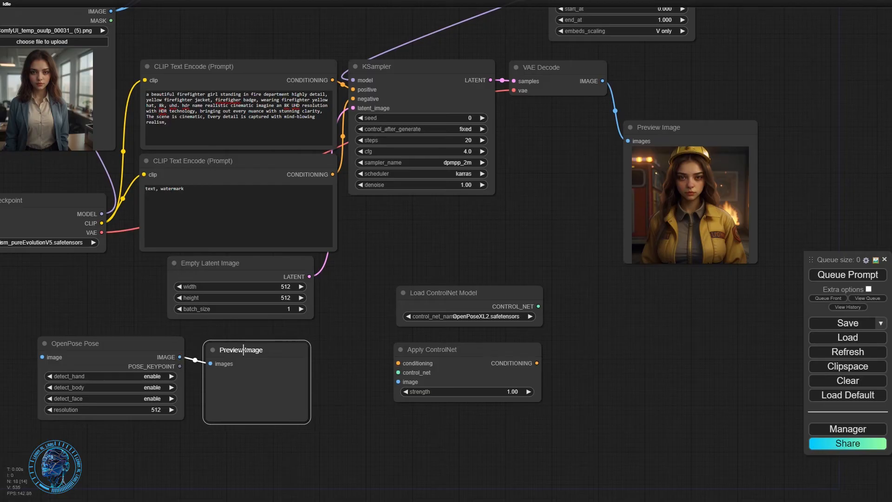
left_click_drag(331, 452, 413, 433)
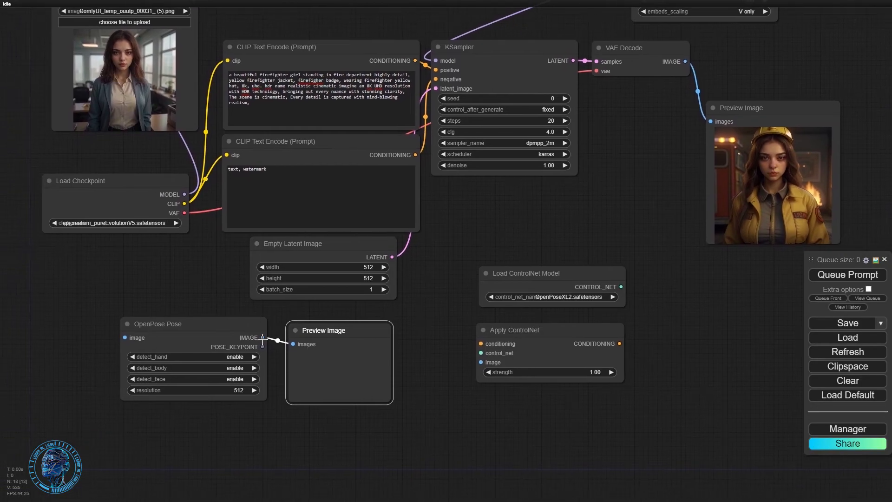
Feed Apply ControlNet with the OpenPose image, the ControlNet model and the positive conditioning, and connect its CONDITIONING output to the KSampler's positive input.
left_click_drag(262, 338, 482, 362)
left_click_drag(621, 287, 489, 350)
left_click_drag(439, 71, 480, 343)
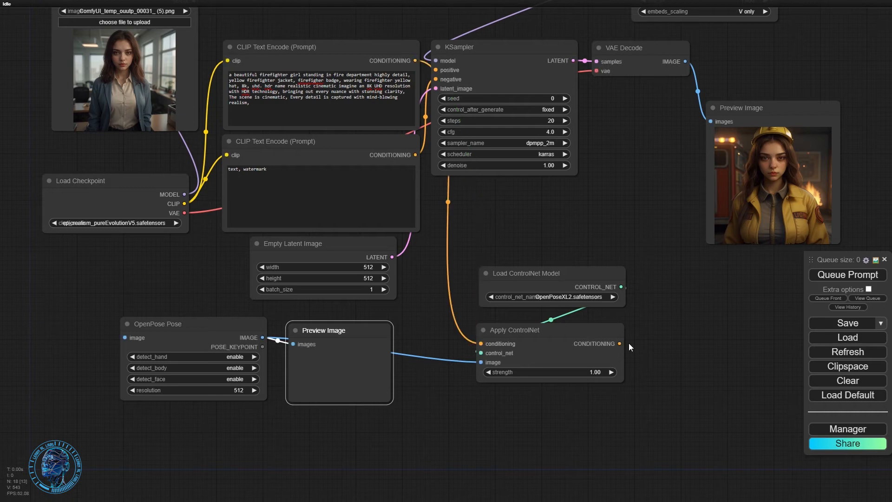
left_click_drag(620, 343, 441, 71)
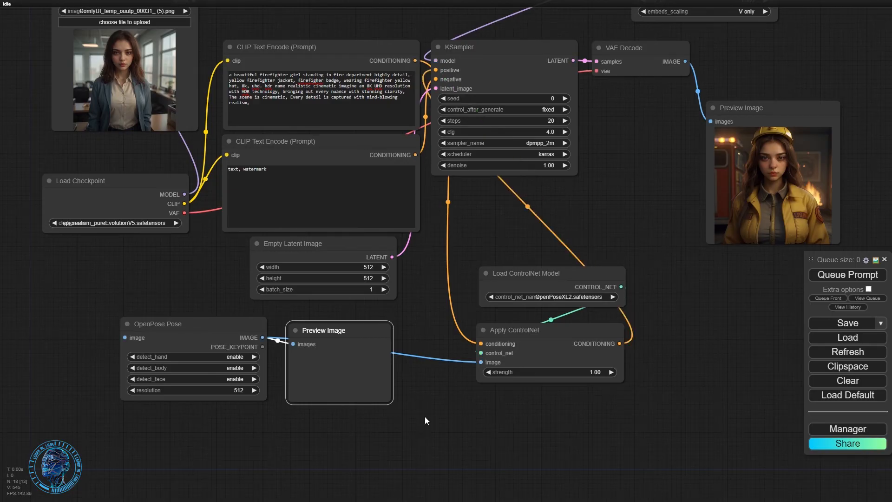
Move the pose Preview Image and OpenPose Pose nodes closer to Apply ControlNet.
left_click_drag(424, 416, 529, 329)
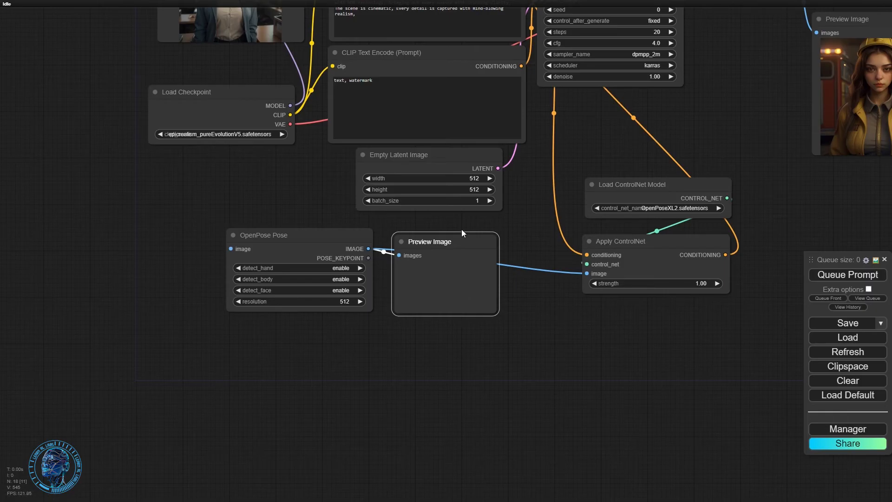
left_click_drag(461, 235, 503, 229)
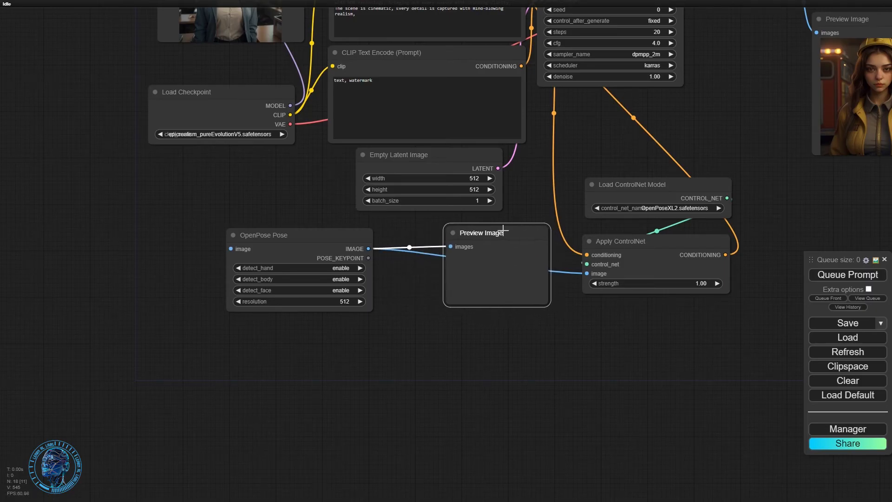
left_click_drag(322, 240, 377, 231)
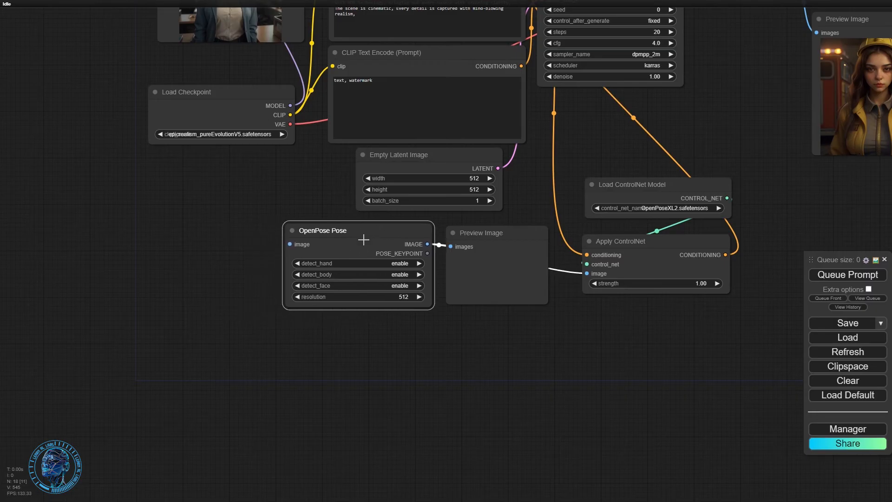
Add a Load Image node near OpenPose Pose and upload 24.jpg from the Downloads folder into it.
double_click(124, 302)
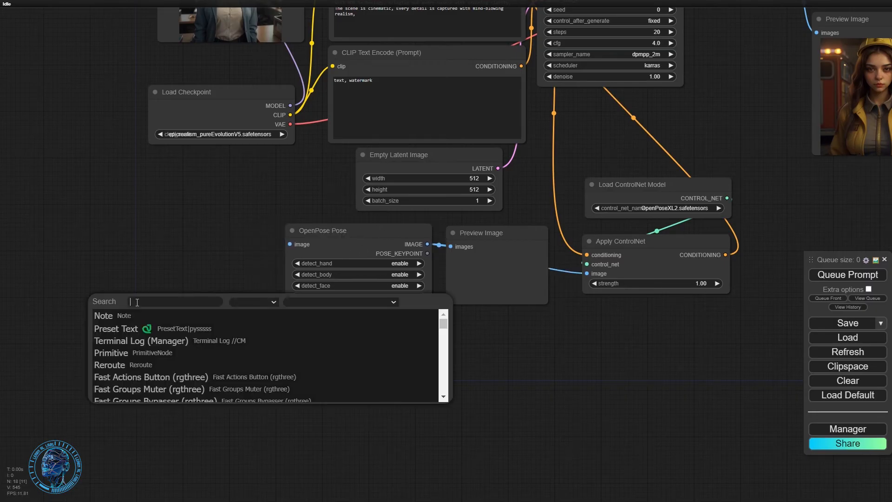
type("load")
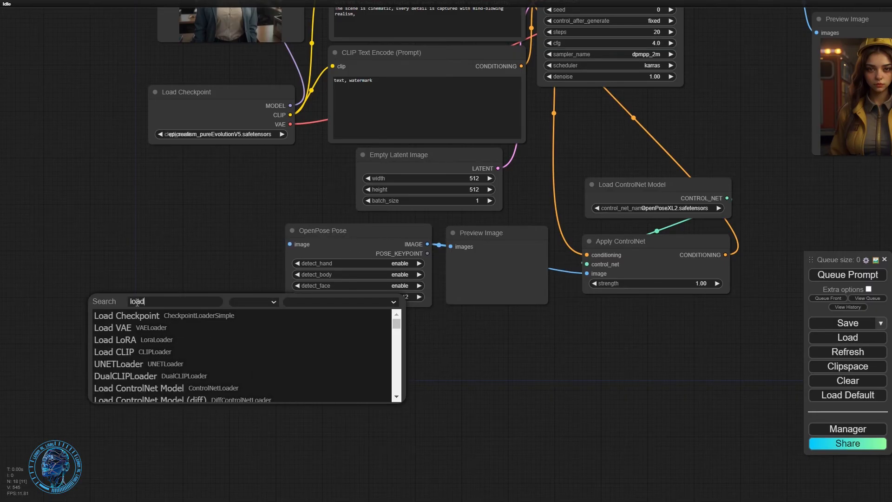
type(" i")
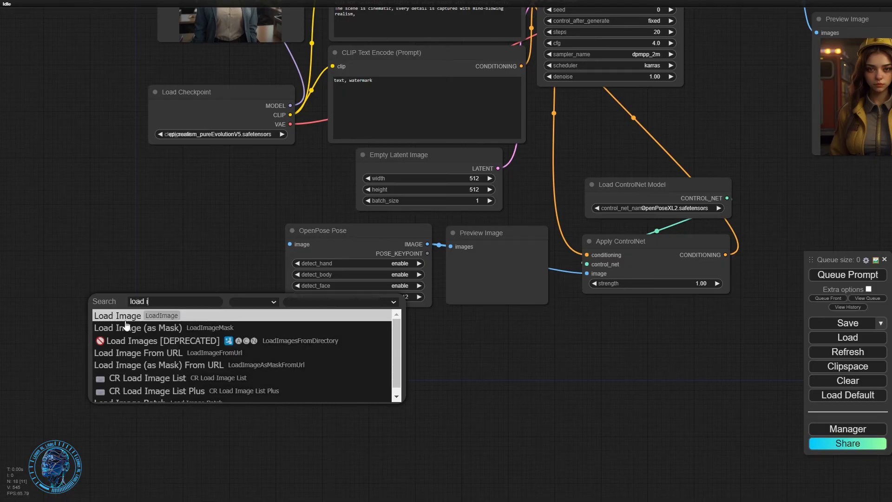
left_click(126, 321)
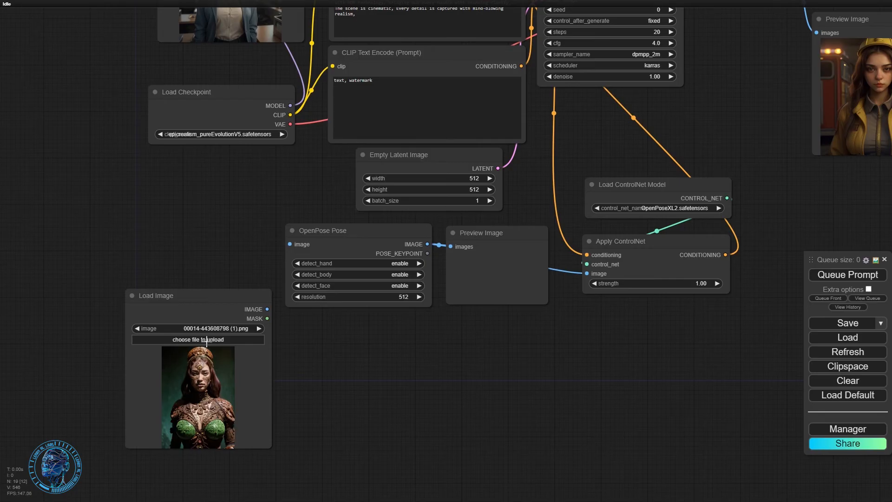
left_click(208, 339)
left_click(180, 193)
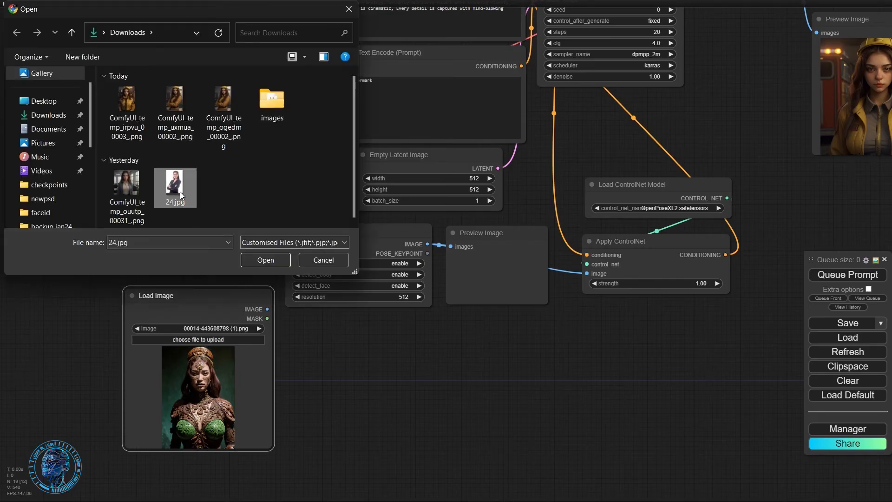
double_click(180, 191)
Place the new Load Image node beside OpenPose Pose and connect its IMAGE output to the preprocessor's image input.
double_click(209, 255)
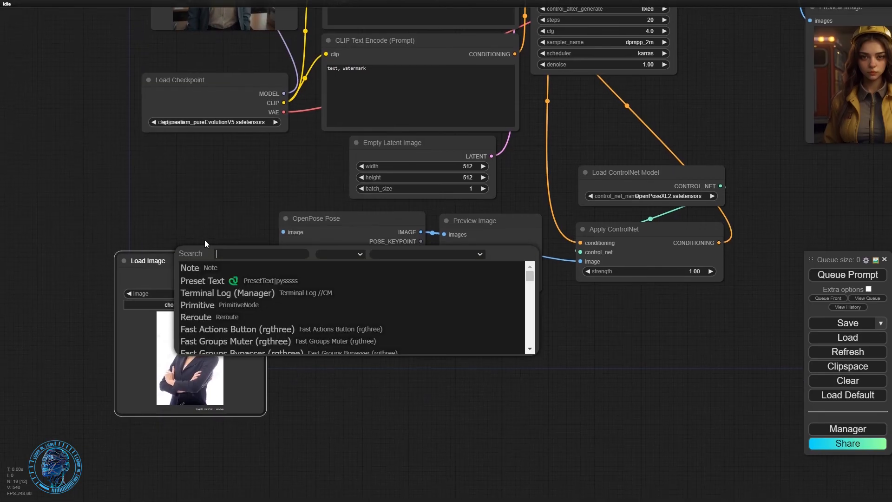
left_click(205, 239)
left_click_drag(186, 255, 175, 223)
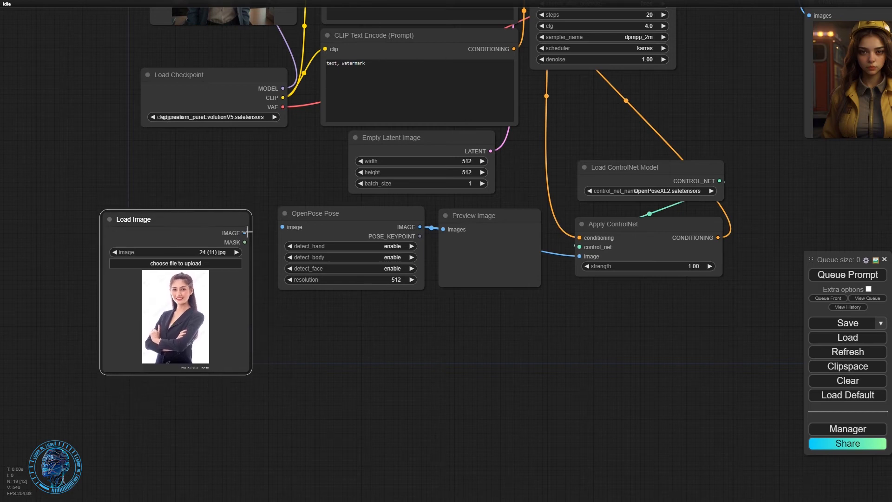
left_click_drag(245, 233, 282, 227)
scroll(757, 119, "down", 2)
left_click_drag(755, 266, 614, 321)
scroll(487, 374, "down", 2)
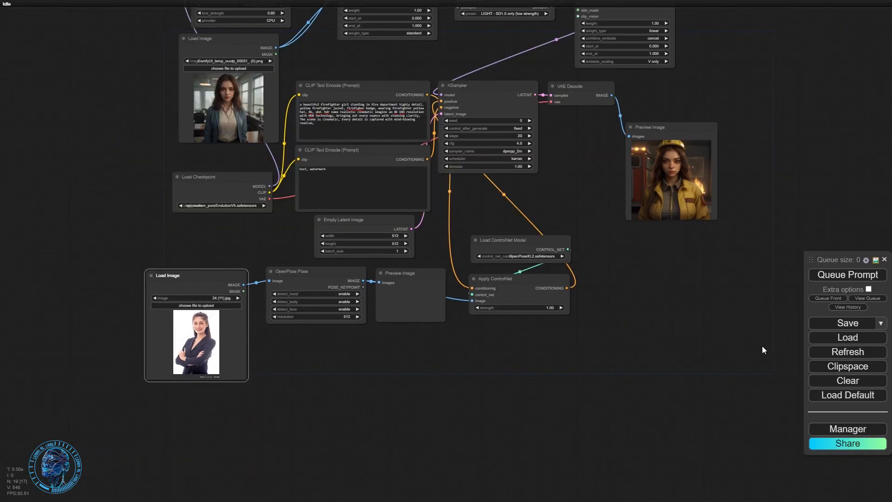
left_click_drag(719, 309, 640, 356)
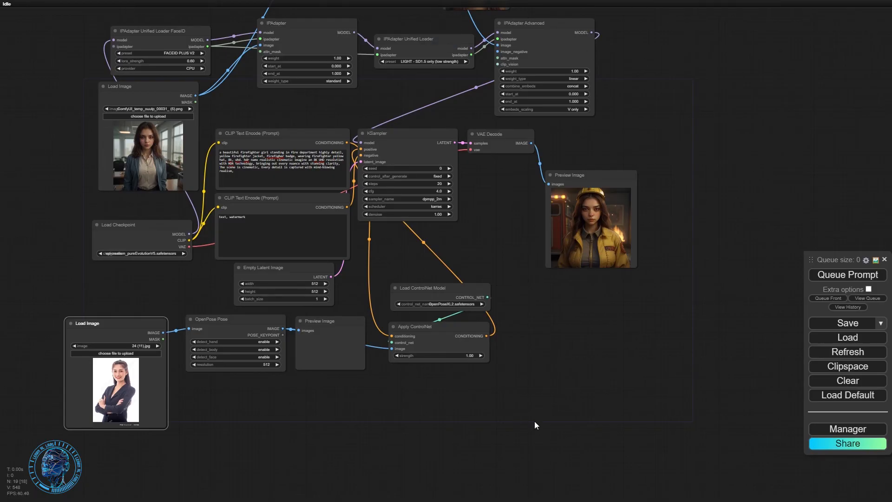
scroll(534, 421, "up", 3)
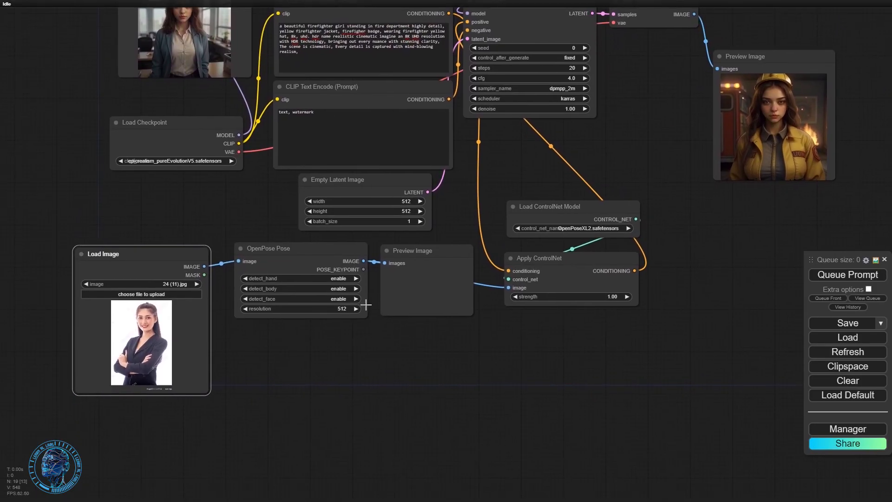
Set the Empty Latent Image height to 768.
left_click(411, 212)
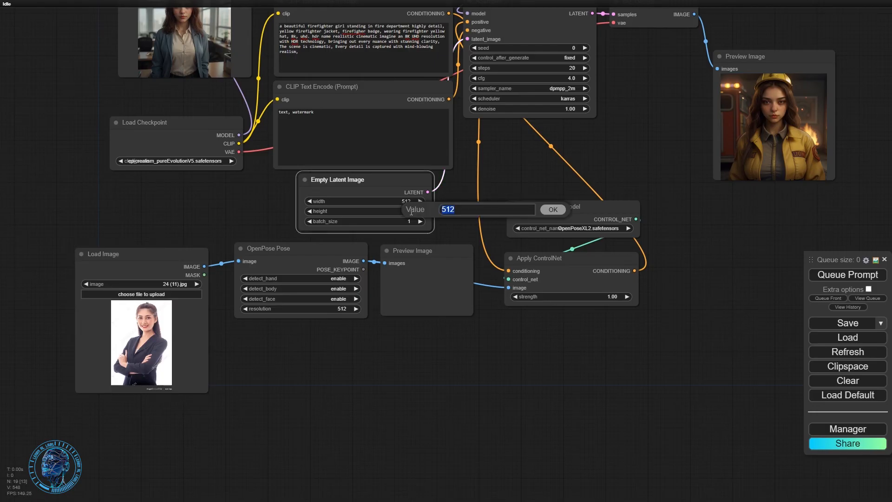
type("768")
left_click(553, 210)
scroll(440, 414, "down", 3)
scroll(428, 369, "up", 6)
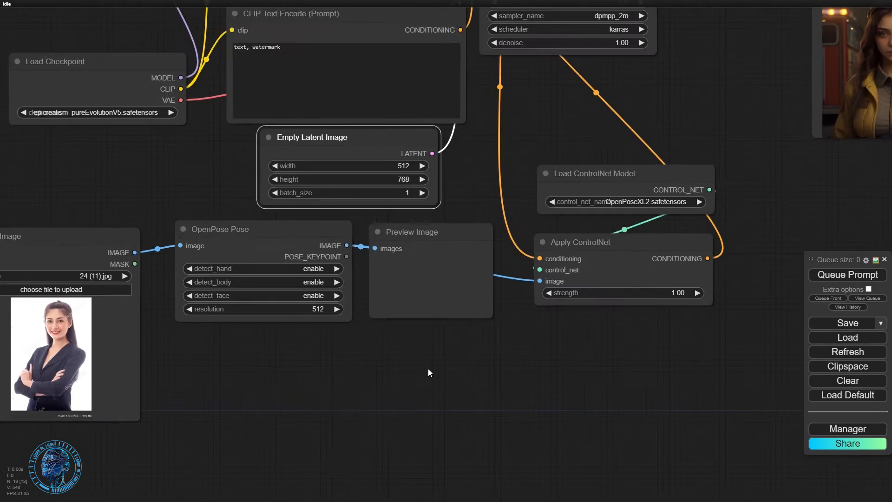
scroll(428, 372, "up", 4)
scroll(428, 369, "down", 9)
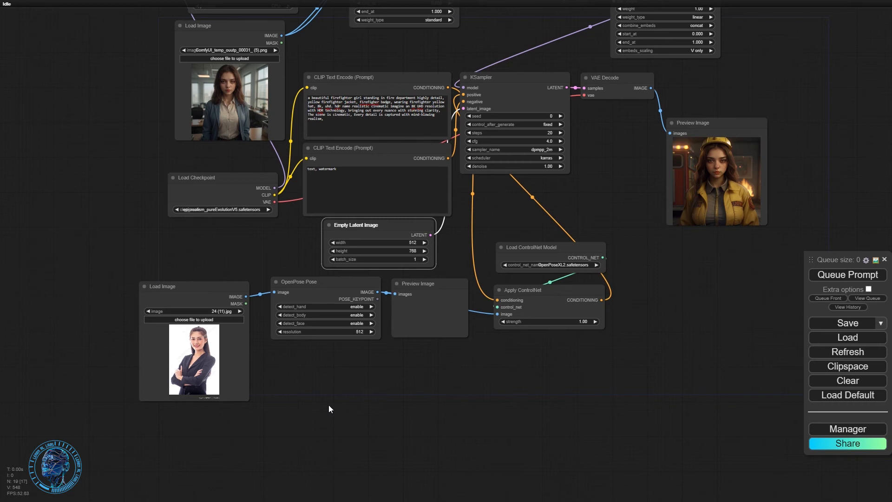
left_click_drag(328, 405, 299, 412)
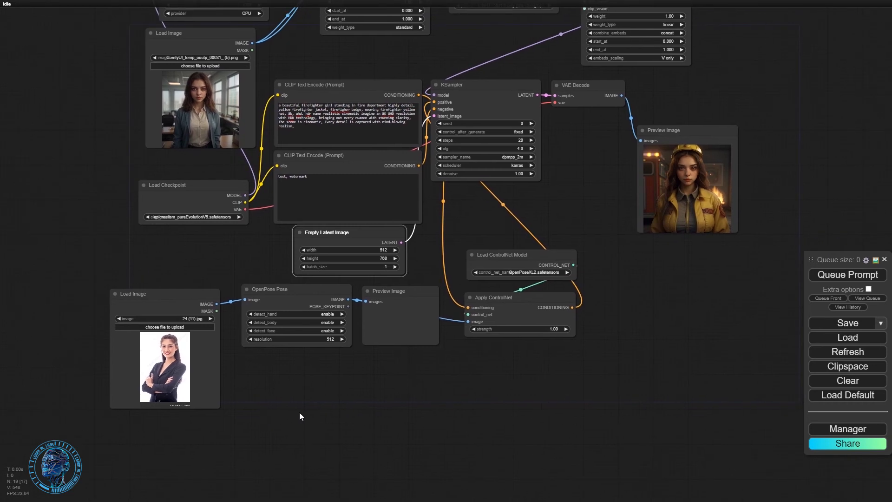
left_click_drag(502, 417, 490, 418)
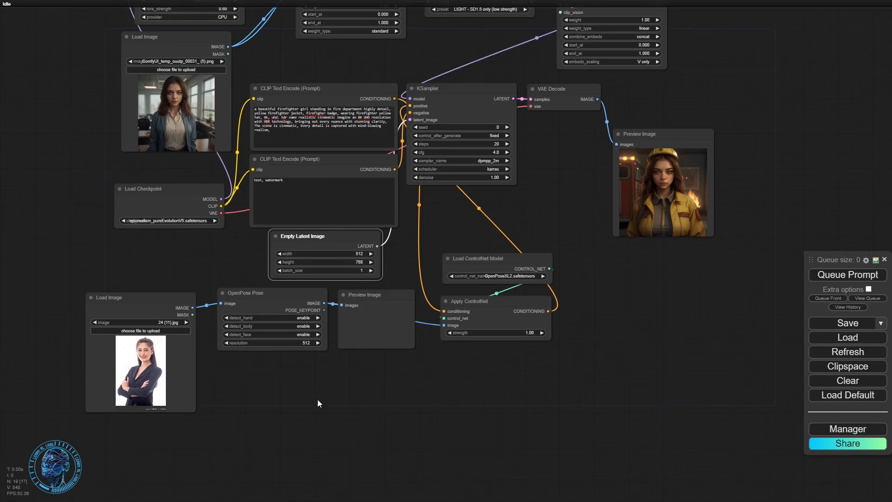
left_click_drag(319, 404, 359, 378)
Add an Upscale Image By node beyond the final Preview Image and connect VAE Decode's IMAGE output to its image input.
left_click_drag(554, 386, 203, 435)
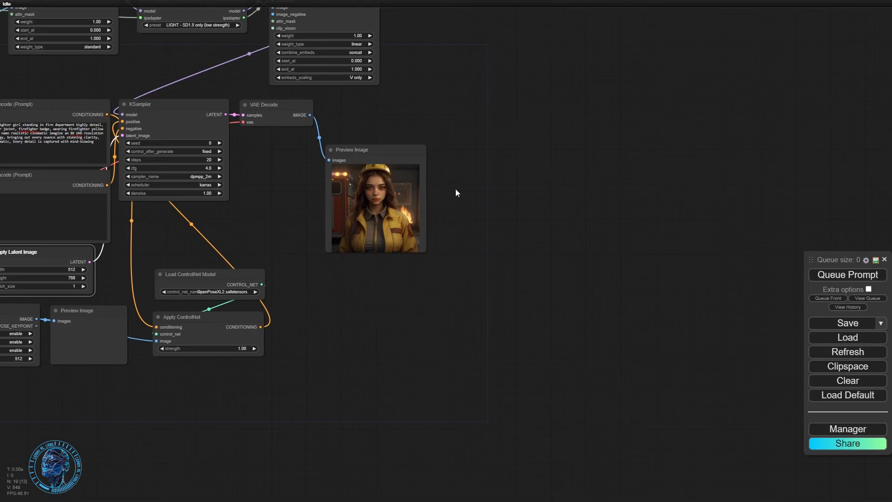
left_click_drag(310, 116, 491, 197)
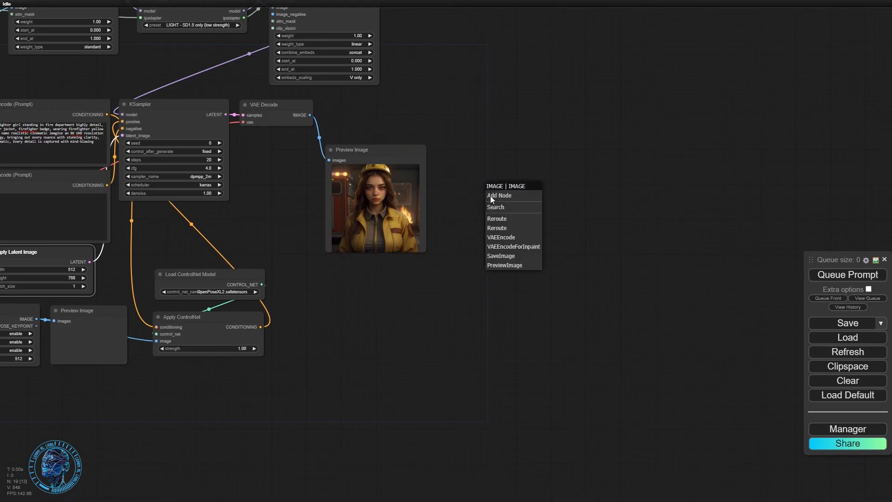
double_click(555, 196)
type("upsca")
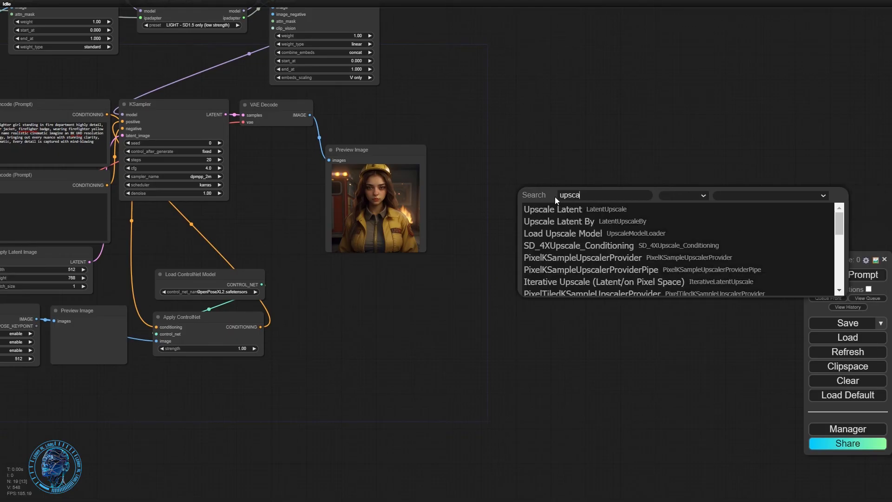
type("le im")
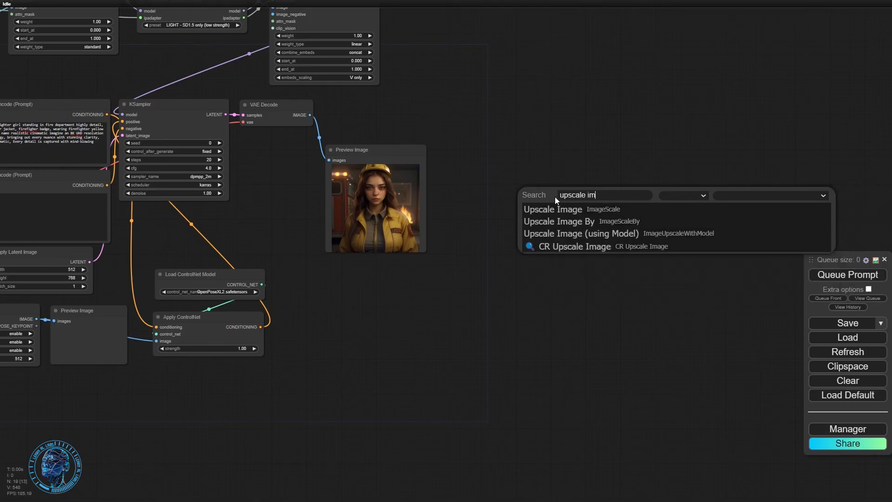
left_click(576, 221)
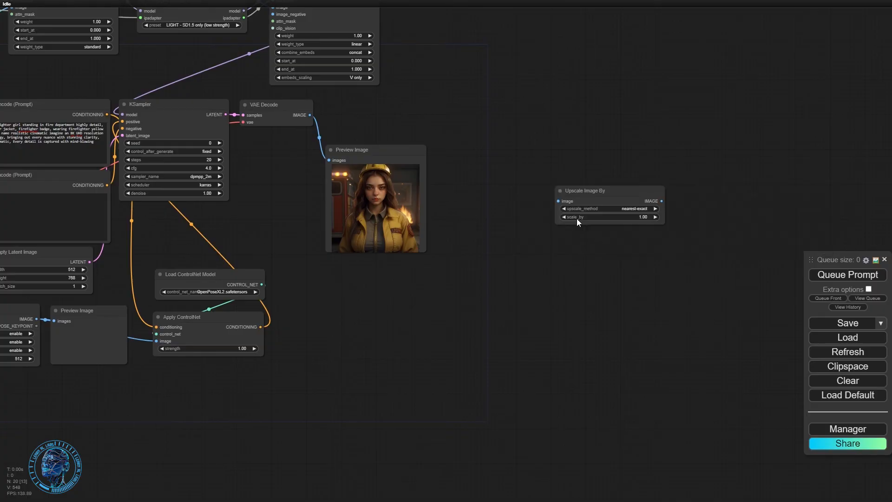
left_click_drag(627, 192, 568, 183)
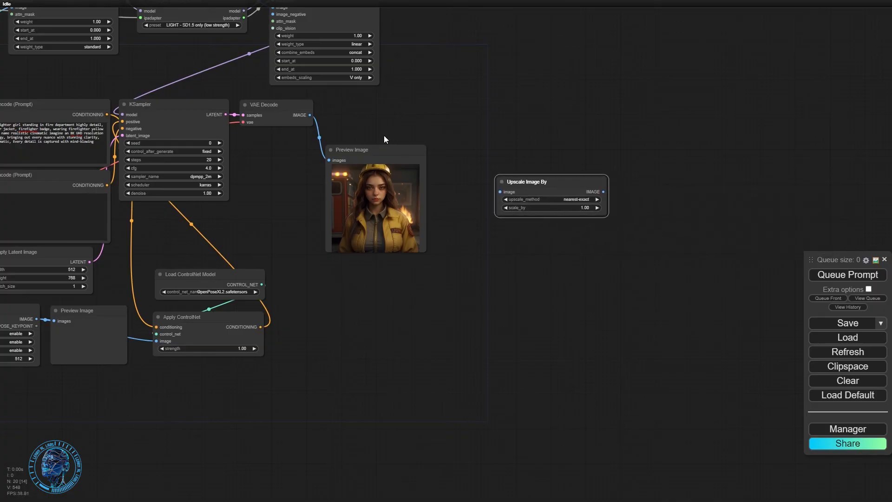
left_click_drag(311, 114, 501, 191)
left_click_drag(578, 180, 556, 161)
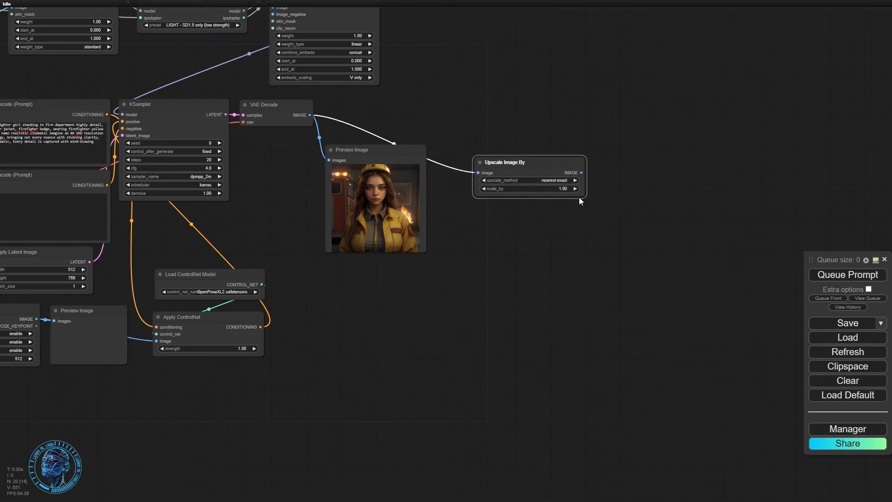
Set scale_by on the Upscale Image By node to 2.
left_click(562, 187)
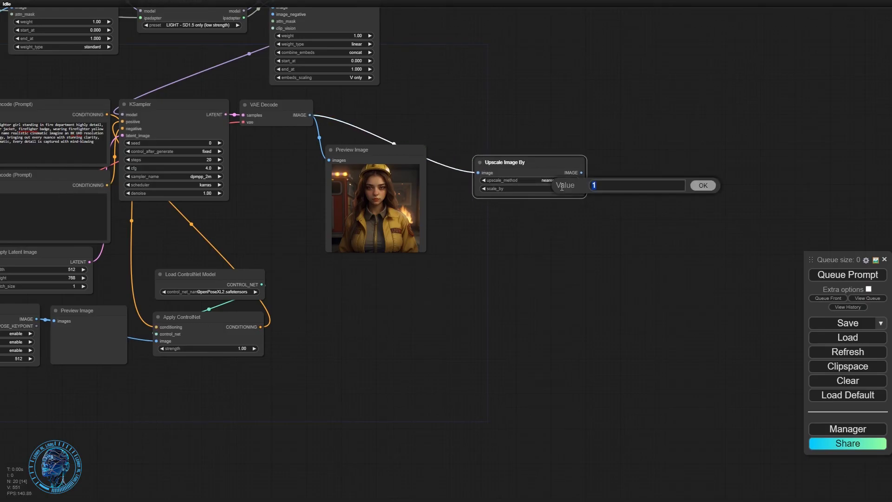
type("2")
left_click(703, 186)
Attach a new Preview Image node to the Upscale Image By output and enlarge it.
left_click_drag(581, 172, 569, 227)
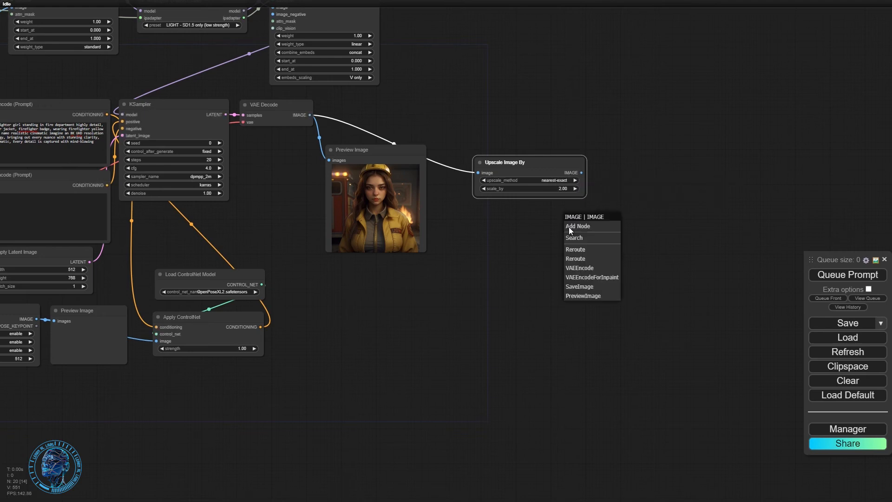
left_click(583, 296)
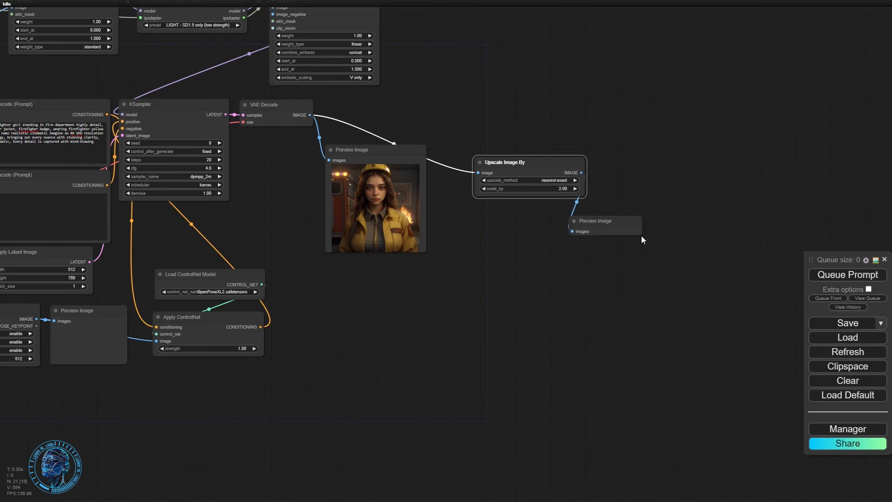
left_click_drag(640, 235, 683, 367)
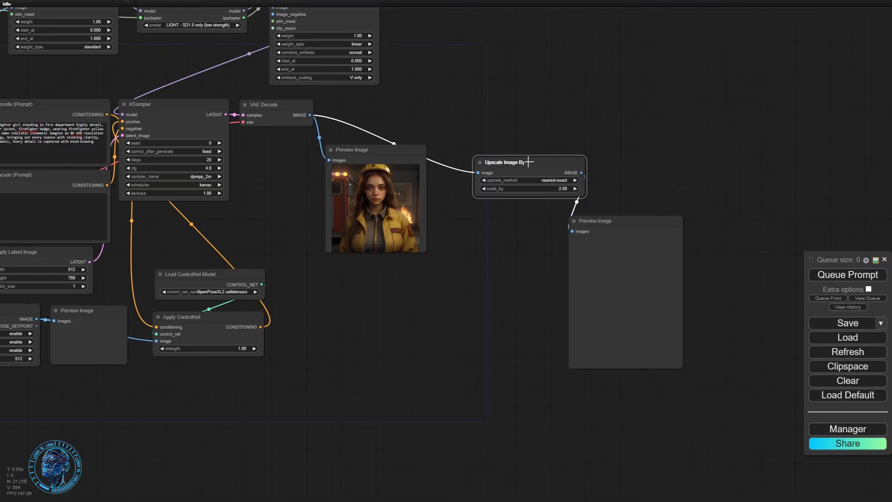
Align Upscale Image By with VAE Decode, place both result previews side by side beneath them, and enlarge the original preview.
left_click_drag(529, 162, 502, 98)
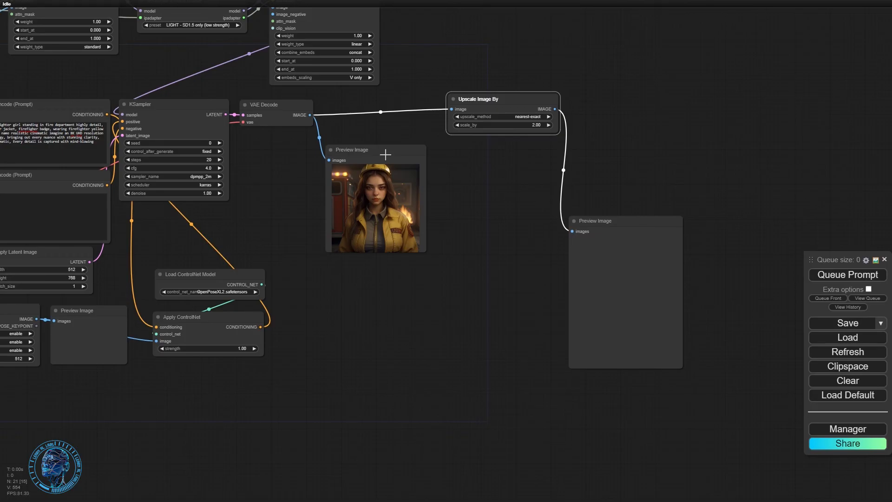
left_click_drag(386, 156, 381, 180)
left_click_drag(627, 220, 498, 185)
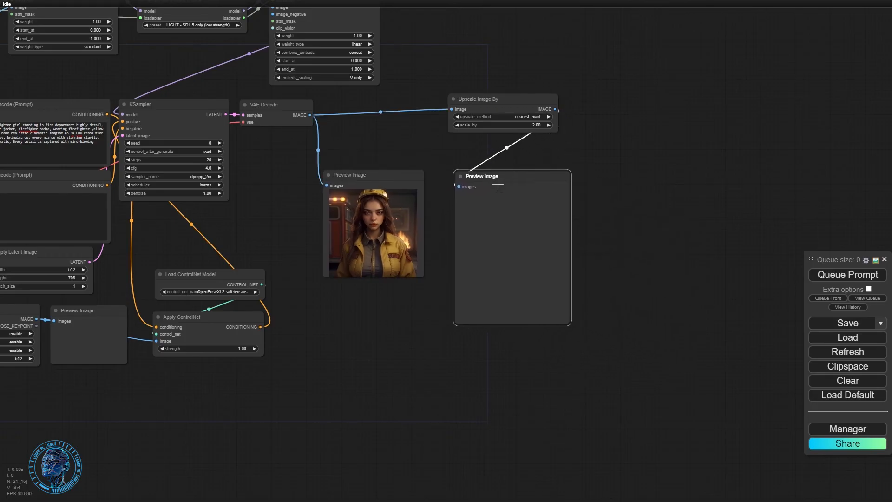
left_click_drag(423, 278, 446, 329)
Queue the complete workflow to generate and upscale the posed firefighter image.
left_click_drag(377, 381, 480, 363)
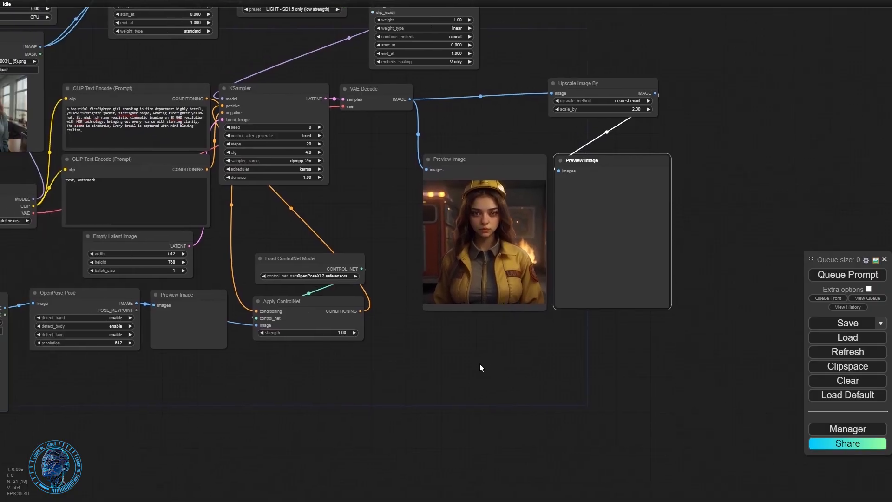
scroll(478, 350, "down", 1)
scroll(479, 352, "down", 1)
left_click_drag(370, 428, 460, 470)
scroll(504, 424, "down", 2)
left_click_drag(524, 445, 557, 389)
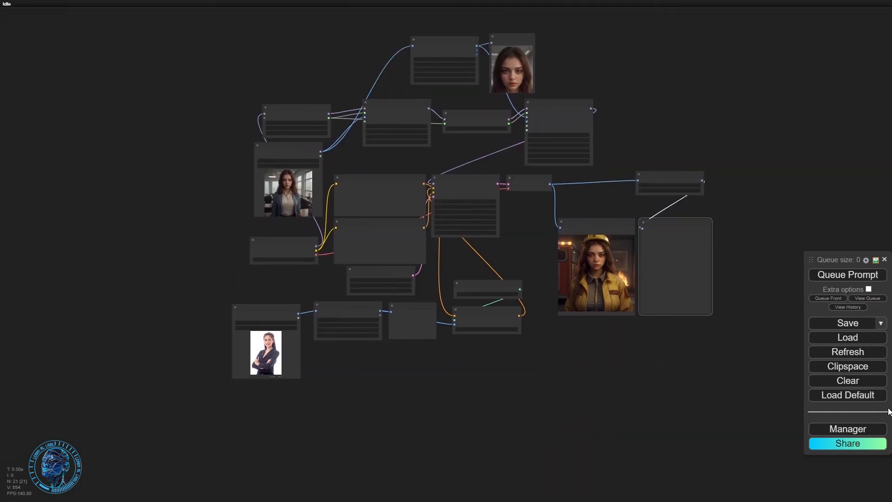
left_click(848, 281)
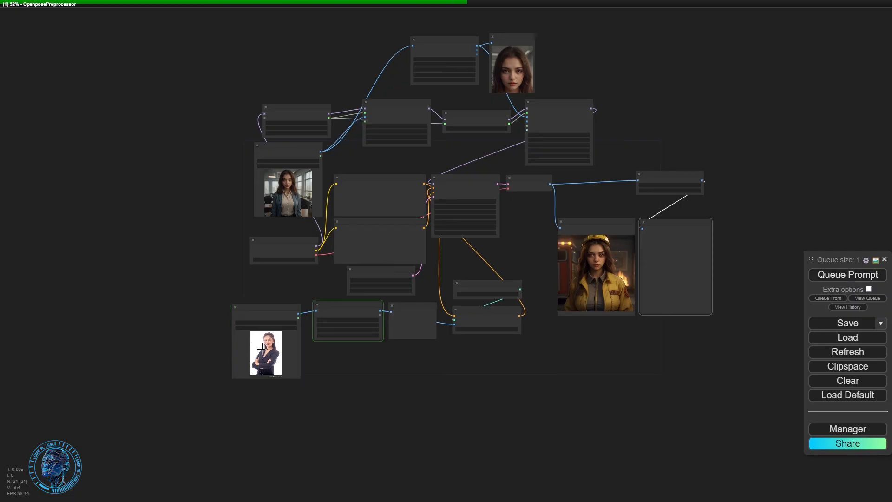
Examine the OpenPose skeleton and compare the generated and upscaled firefighter previews with the reference pose and source face.
scroll(408, 326, "up", 1)
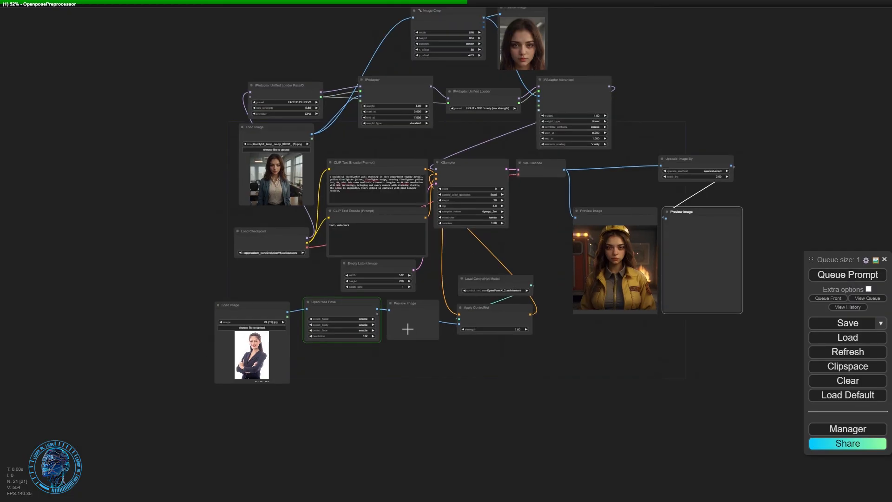
scroll(408, 329, "up", 4)
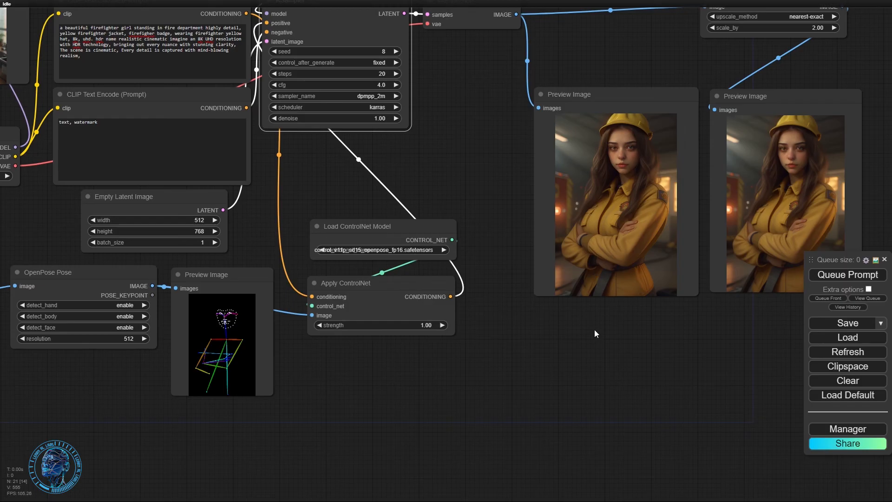
left_click_drag(595, 330, 513, 336)
scroll(537, 259, "up", 1)
scroll(537, 259, "up", 4)
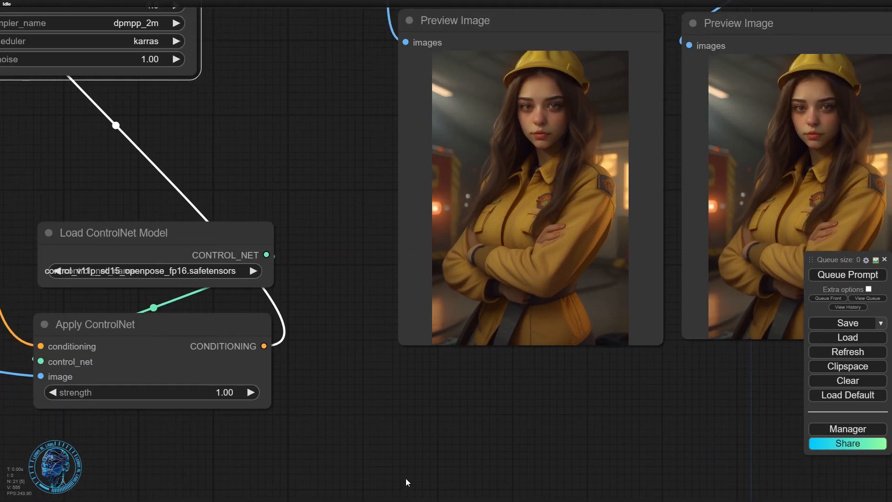
scroll(422, 439, "down", 6)
left_click_drag(369, 422, 605, 347)
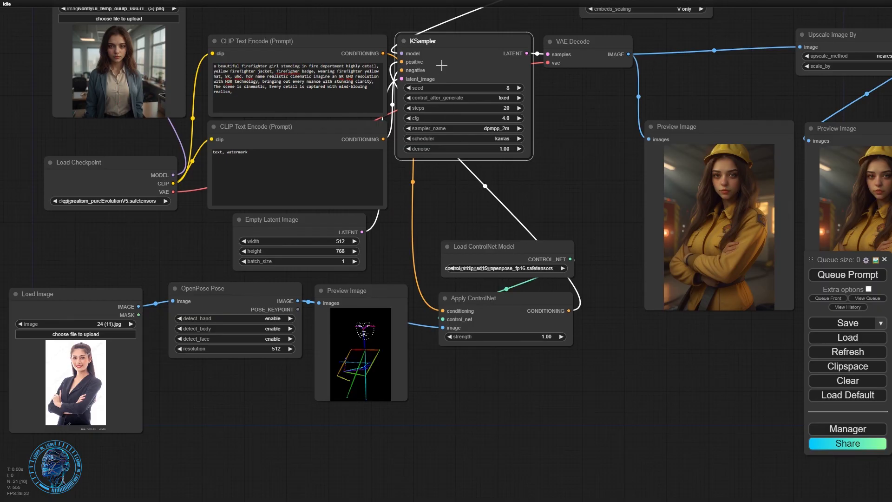
left_click_drag(732, 416, 660, 403)
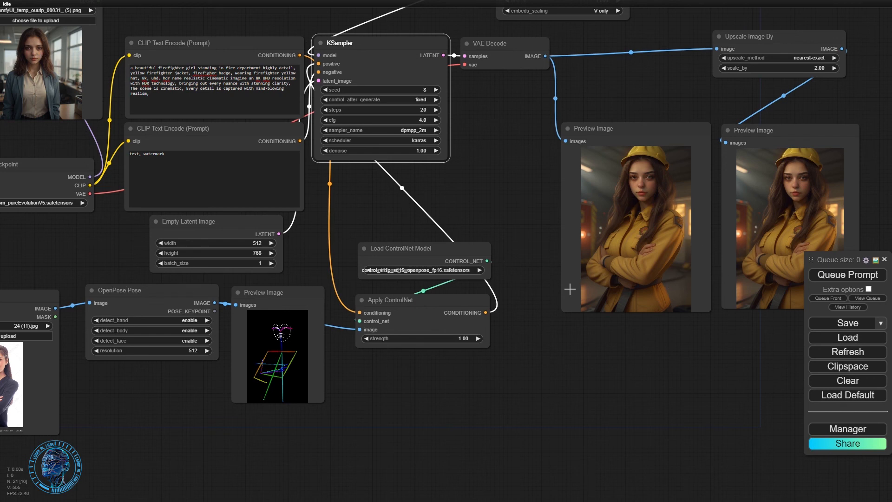
scroll(579, 416, "down", 3)
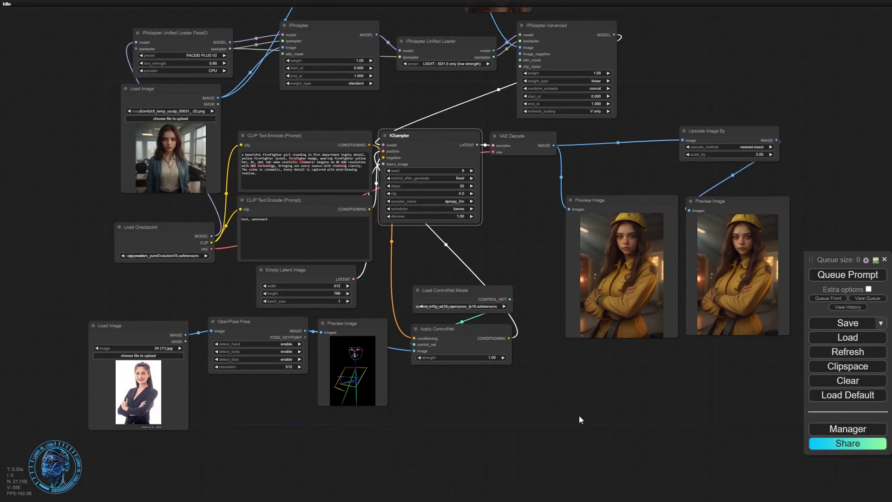
scroll(579, 416, "up", 4)
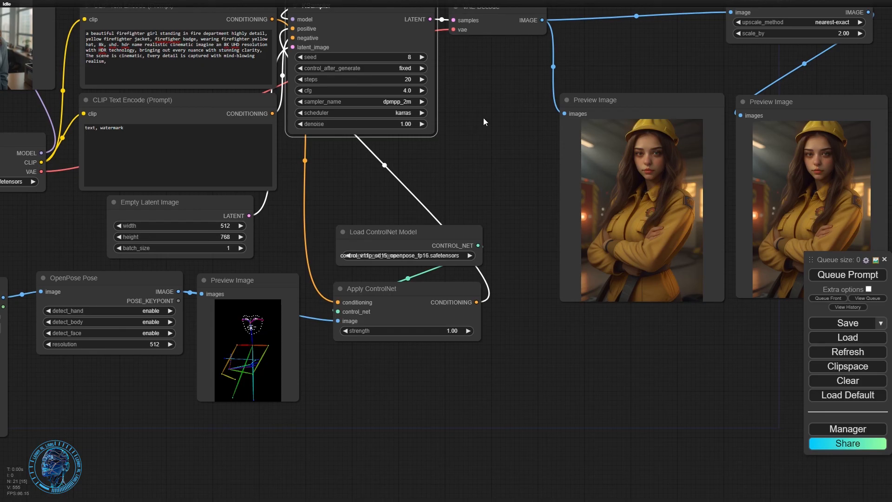
left_click_drag(483, 122, 439, 236)
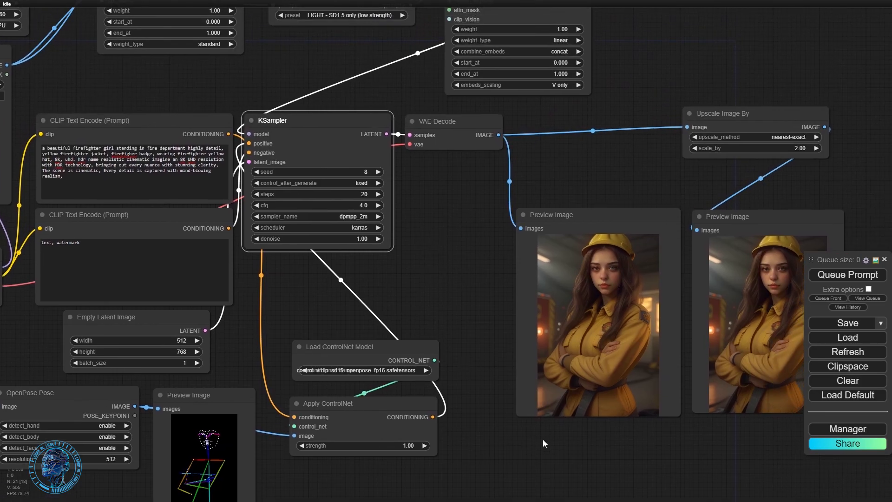
scroll(534, 448, "down", 2)
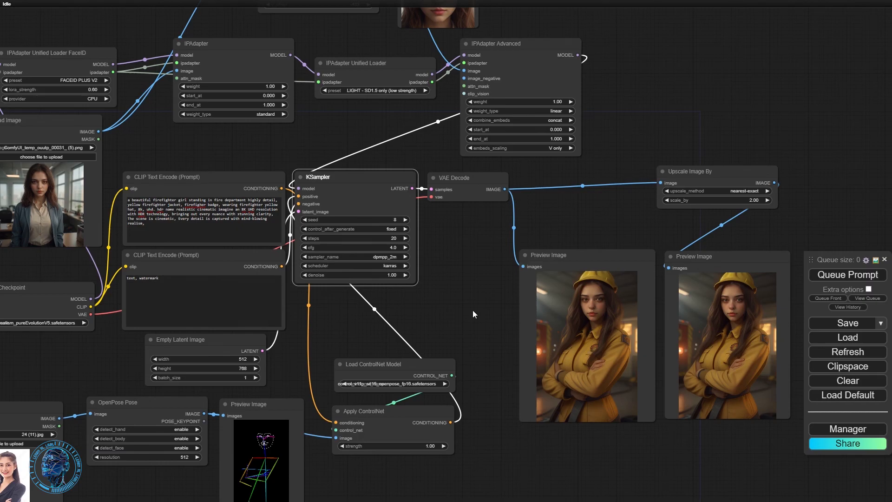
Set the IPAdapter Advanced weight_type to weak output and queue the workflow again.
scroll(473, 311, "up", 5)
left_click_drag(693, 133, 553, 233)
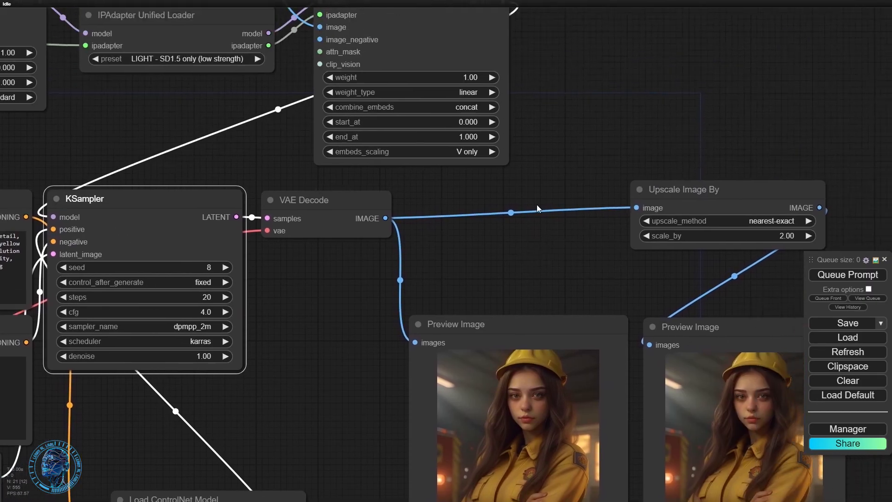
left_click(478, 92)
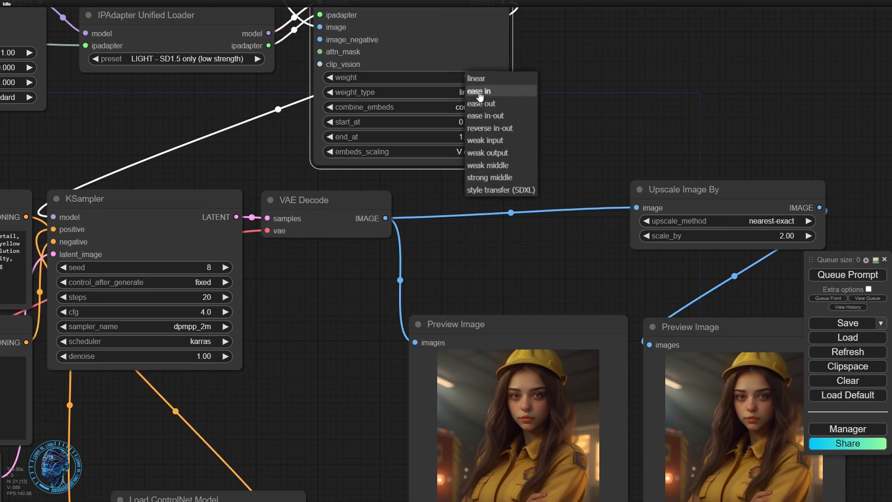
left_click(488, 153)
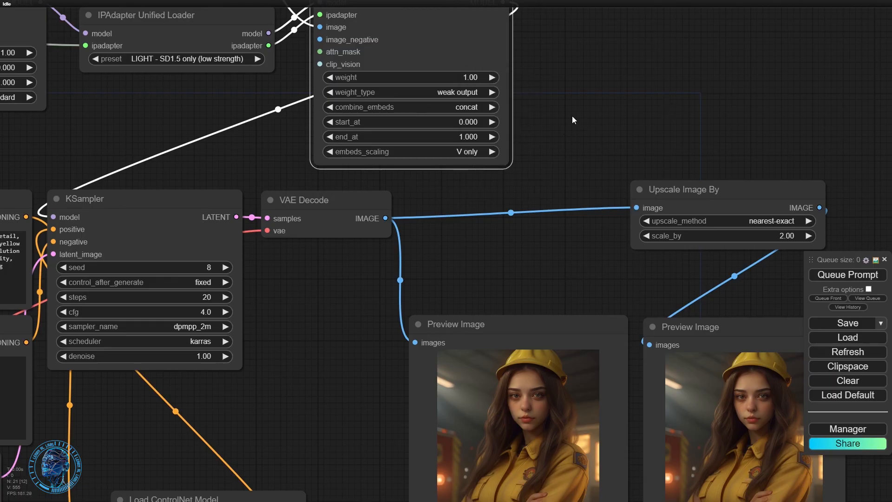
scroll(572, 115, "down", 5)
left_click_drag(661, 105, 643, 115)
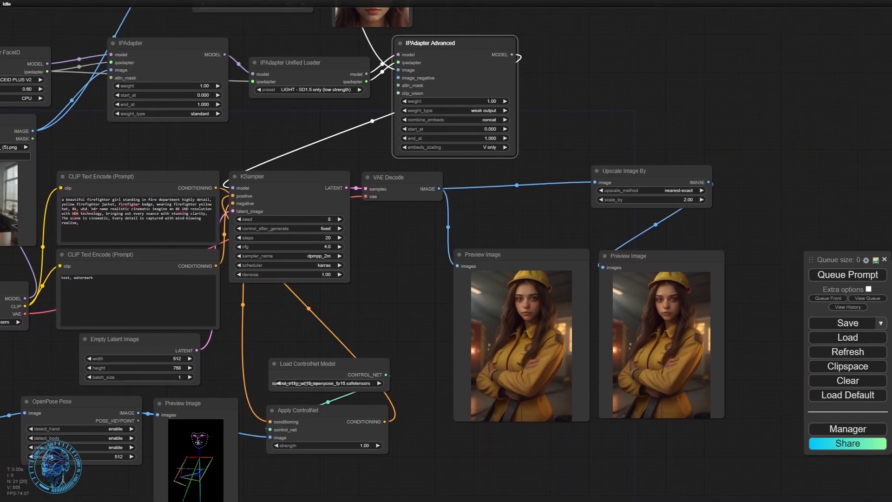
left_click(836, 273)
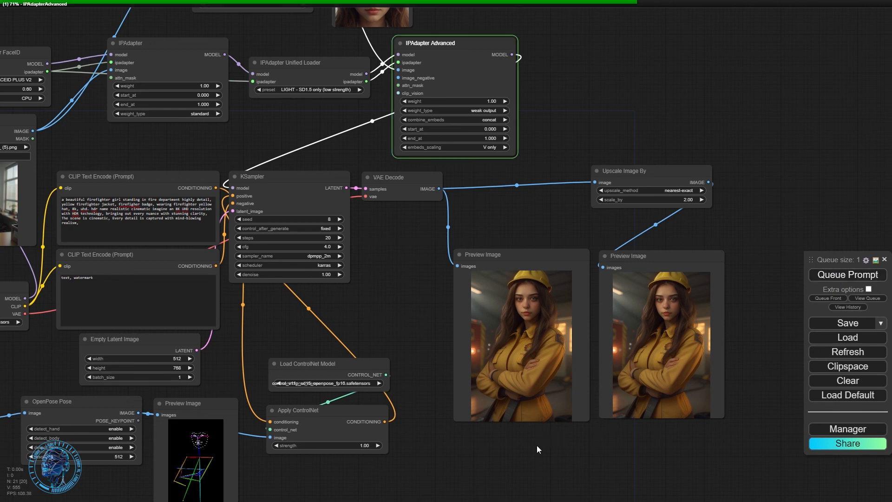
Examine the regenerated and upscaled firefighter previews up close and compare them with the pose reference photo, OpenPose skeleton and source face.
scroll(537, 446, "down", 2)
left_click_drag(536, 444, 566, 349)
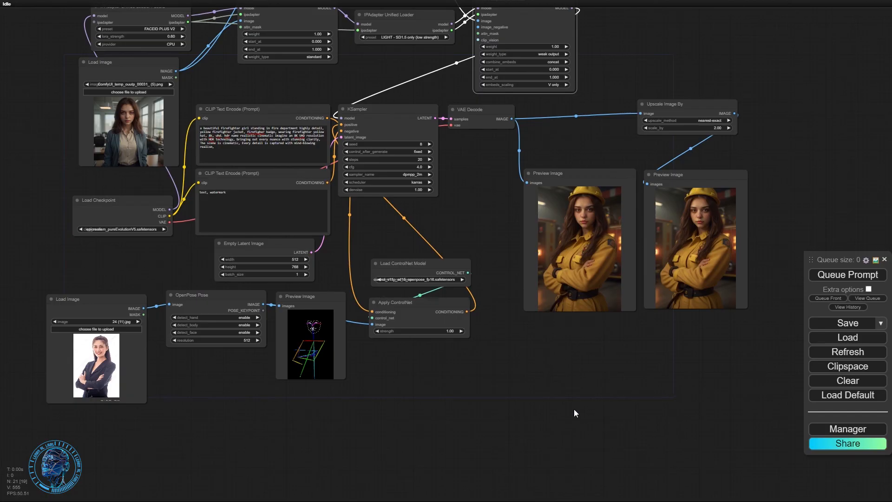
left_click_drag(568, 402, 518, 431)
scroll(606, 363, "up", 5)
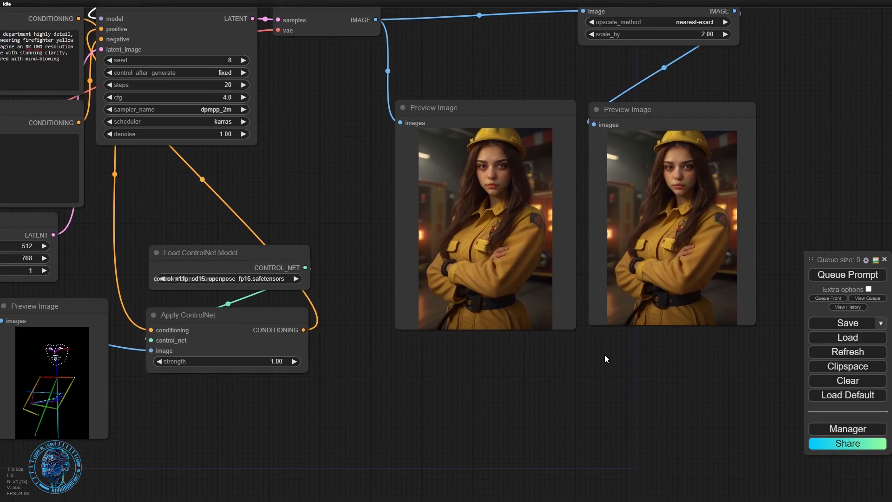
scroll(603, 355, "up", 4)
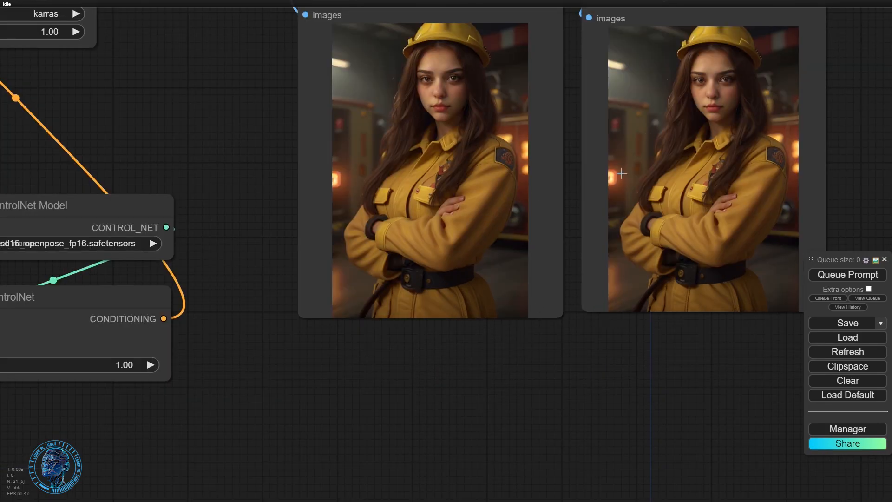
scroll(439, 412, "down", 3)
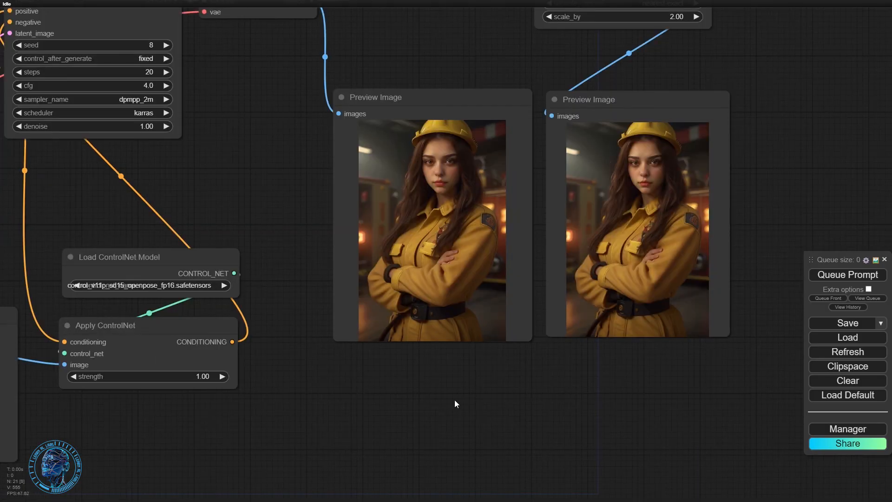
left_click_drag(362, 416, 568, 378)
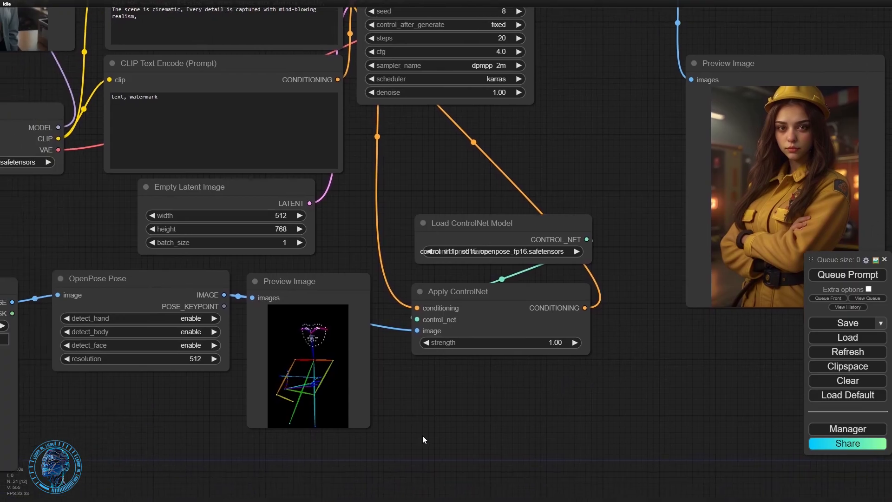
left_click_drag(422, 436, 498, 434)
left_click_drag(240, 436, 325, 398)
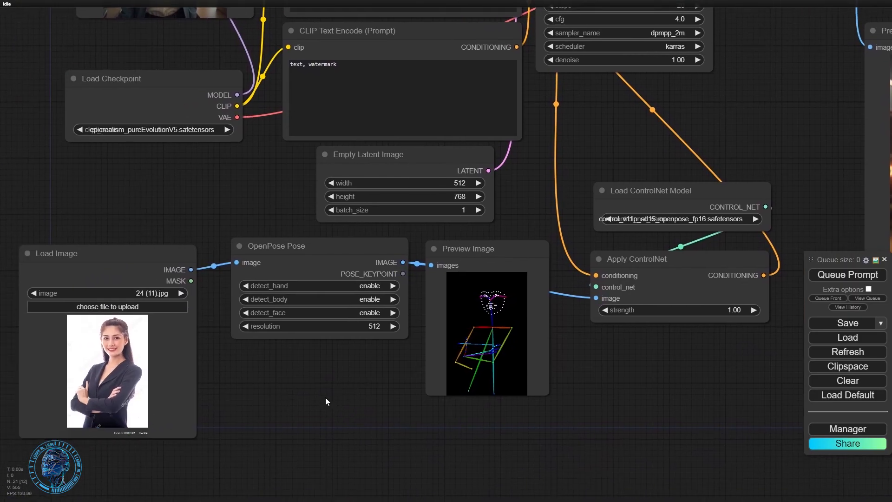
scroll(499, 416, "down", 2)
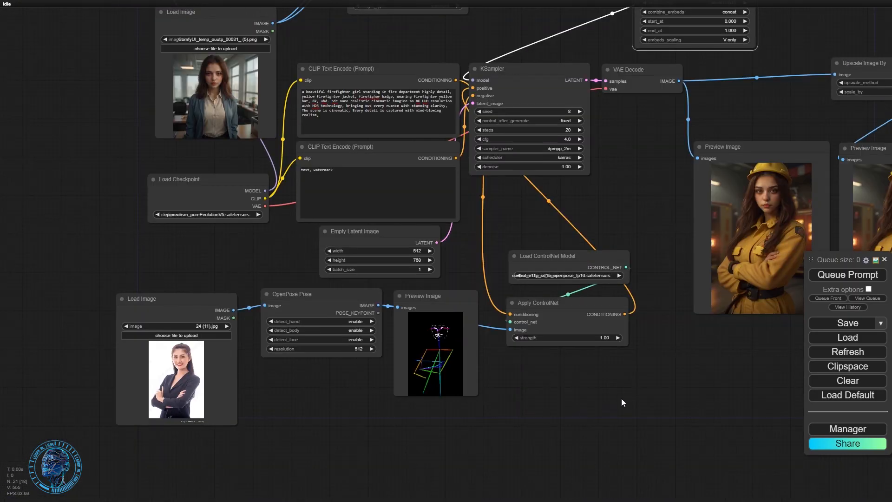
left_click_drag(621, 397, 526, 417)
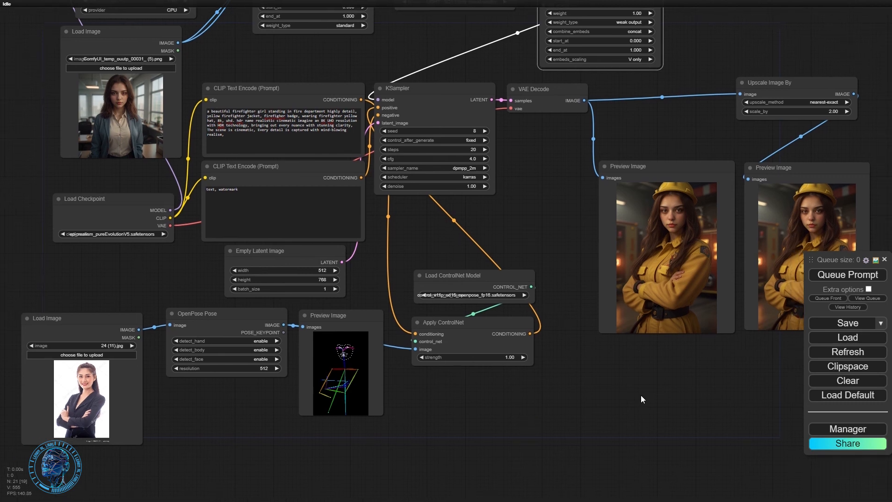
left_click_drag(604, 411, 573, 385)
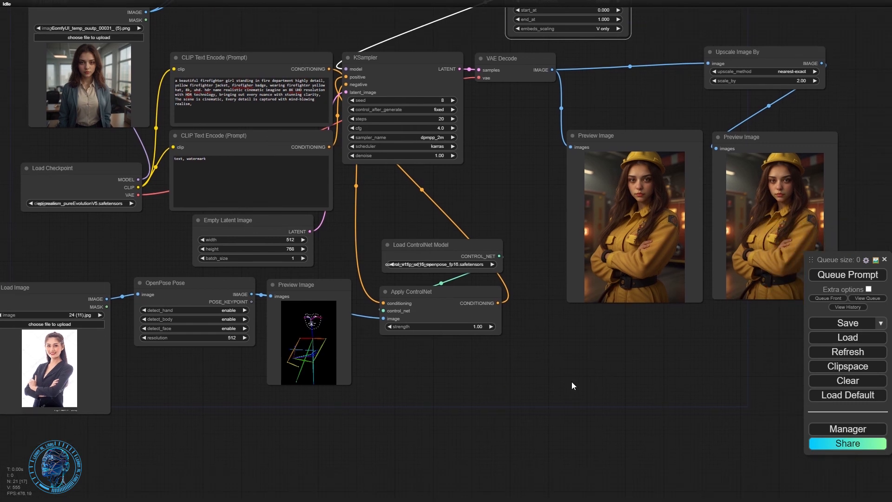